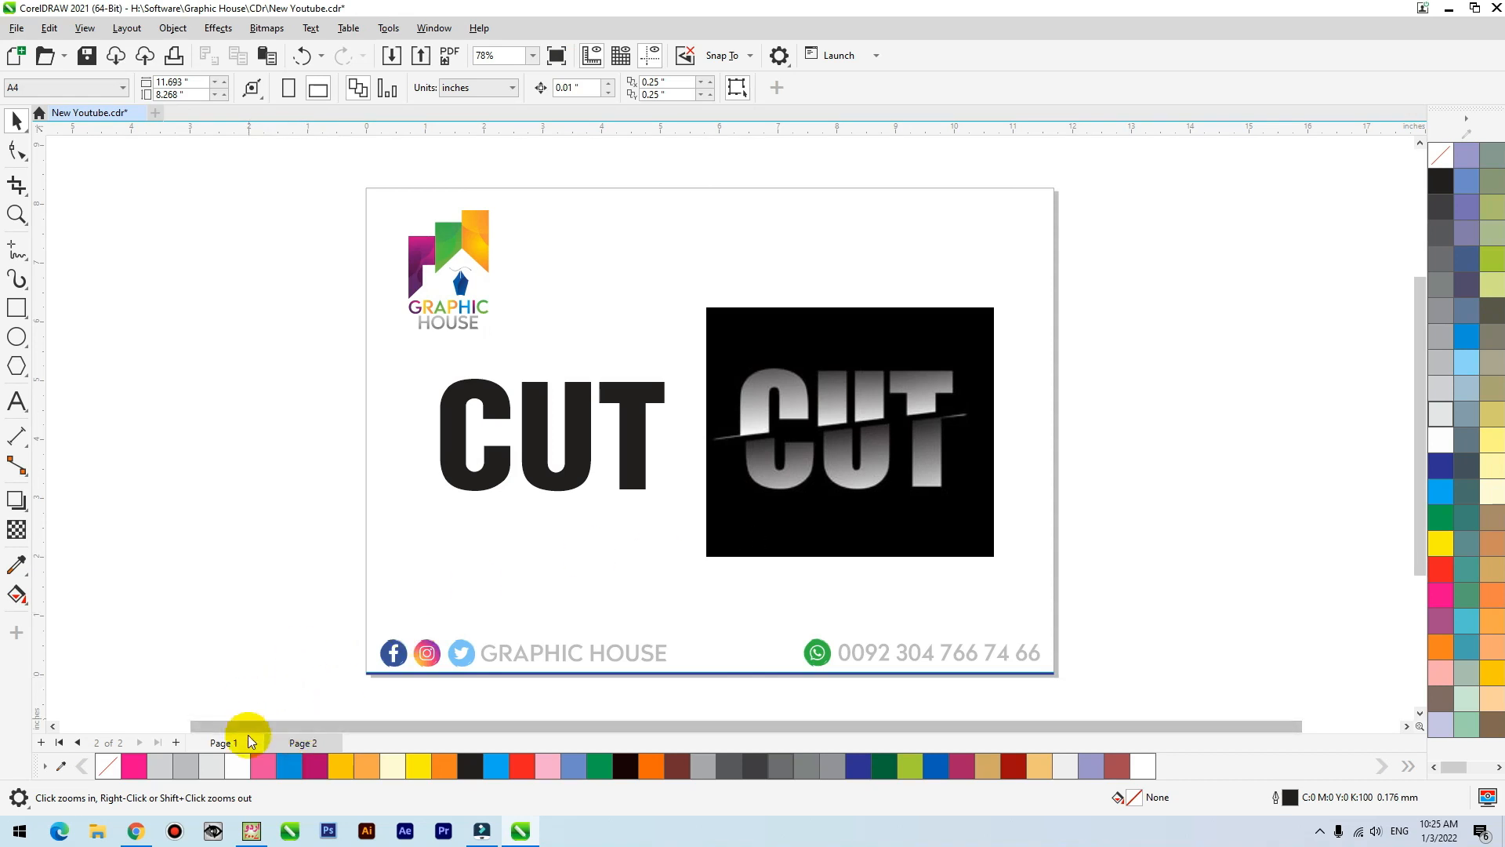
Reposition the black CUT text on page 2, leaving it beside the finished reference artwork.
left_click(223, 742)
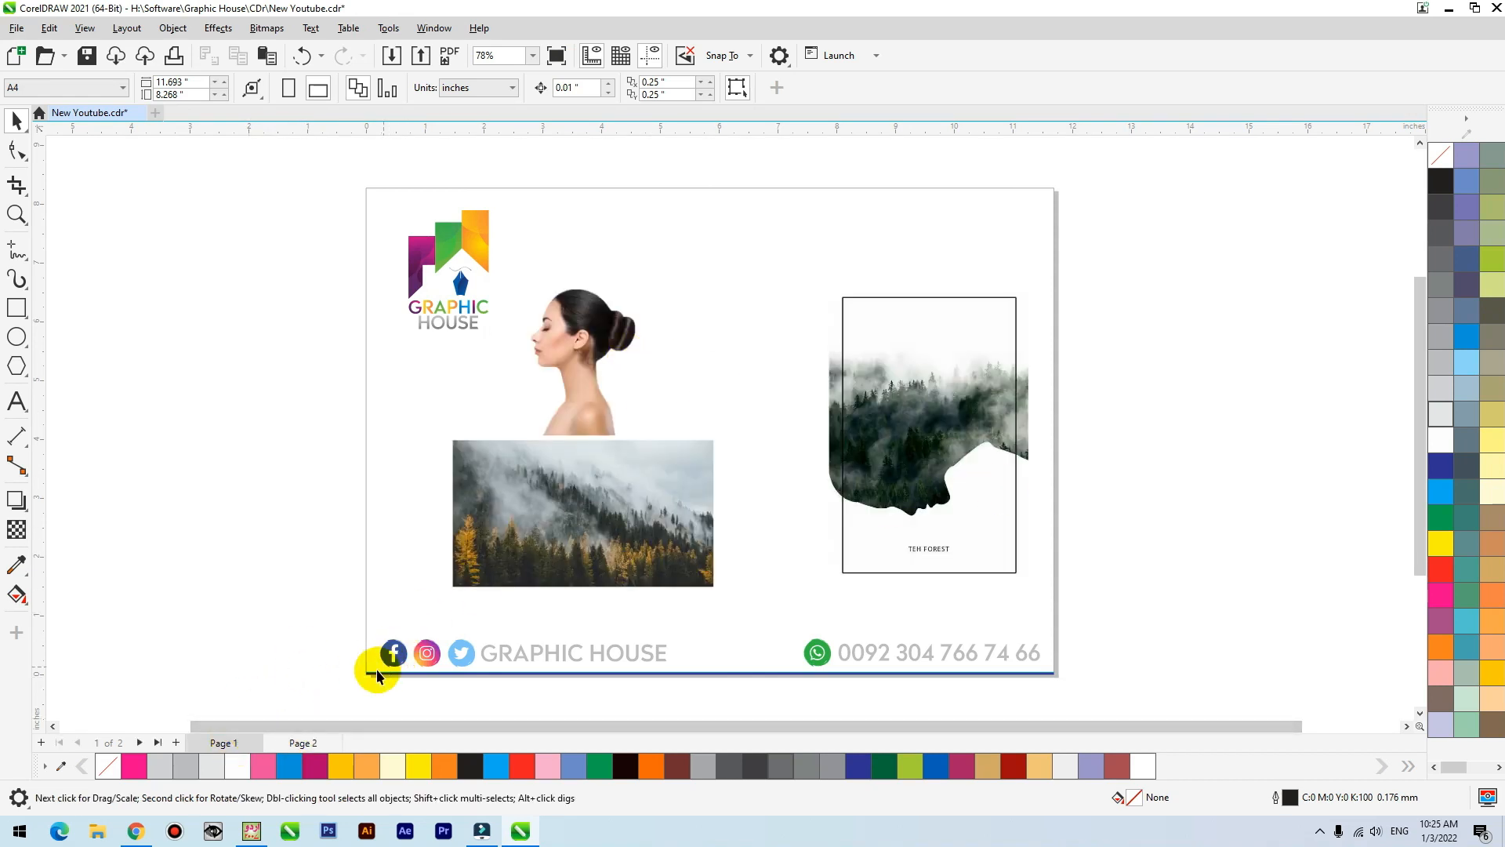
left_click(303, 742)
left_click(639, 478)
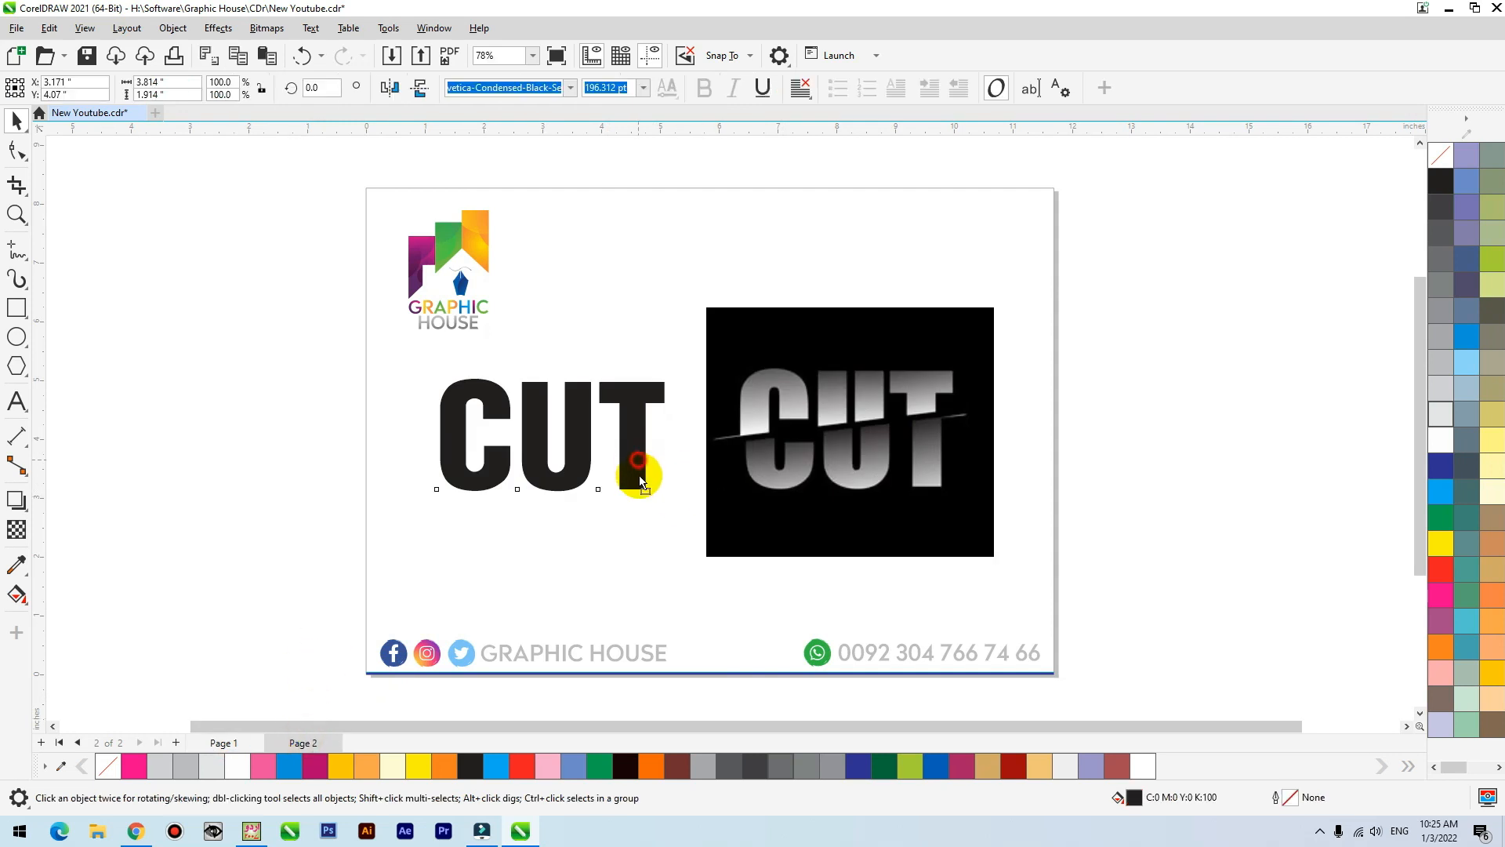
left_click_drag(639, 478, 638, 471)
left_click_drag(637, 406, 629, 398)
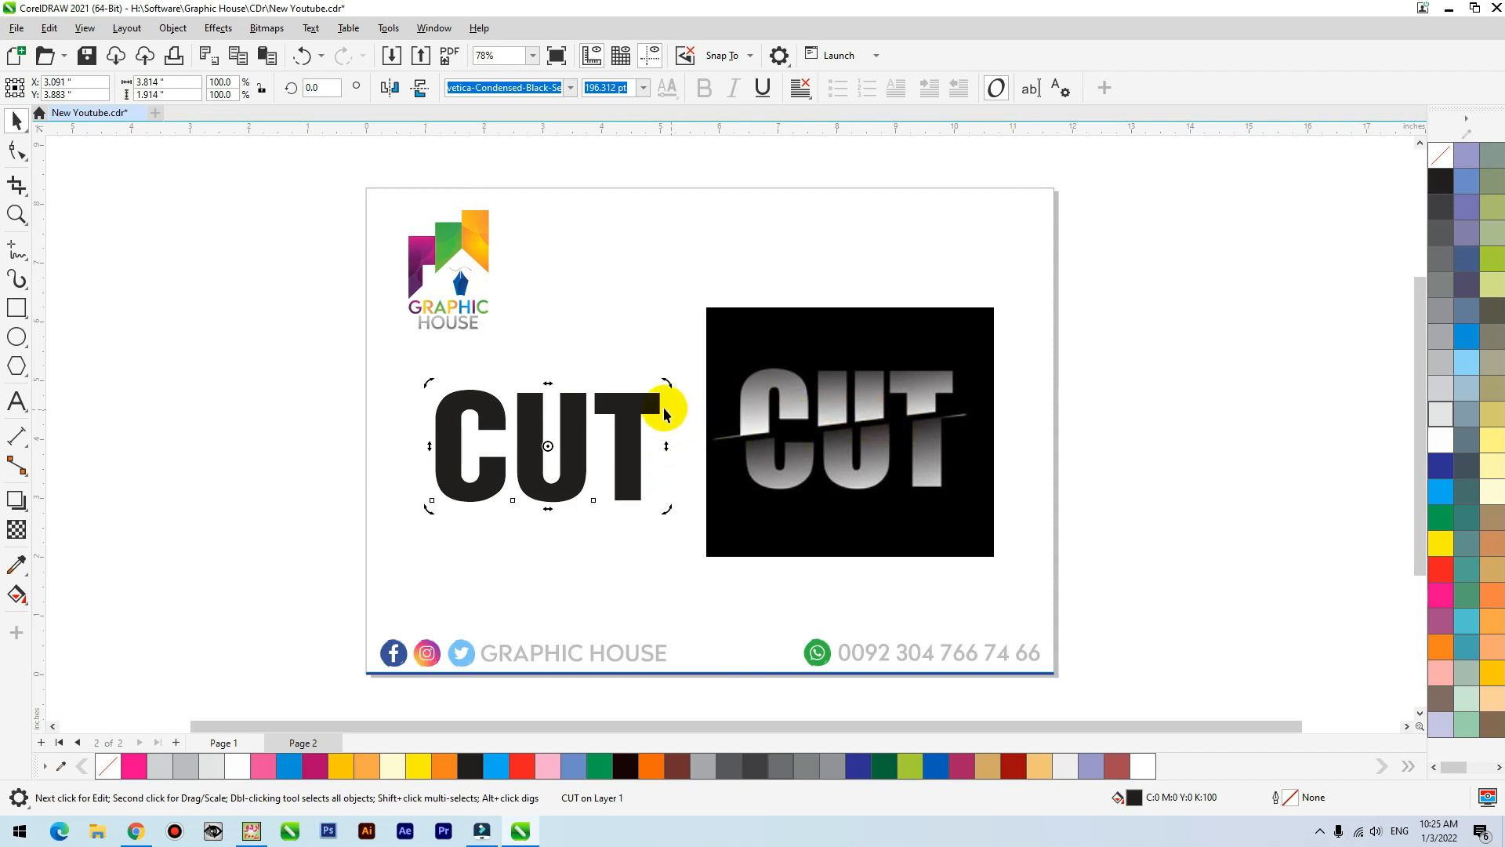
left_click_drag(643, 405, 647, 413)
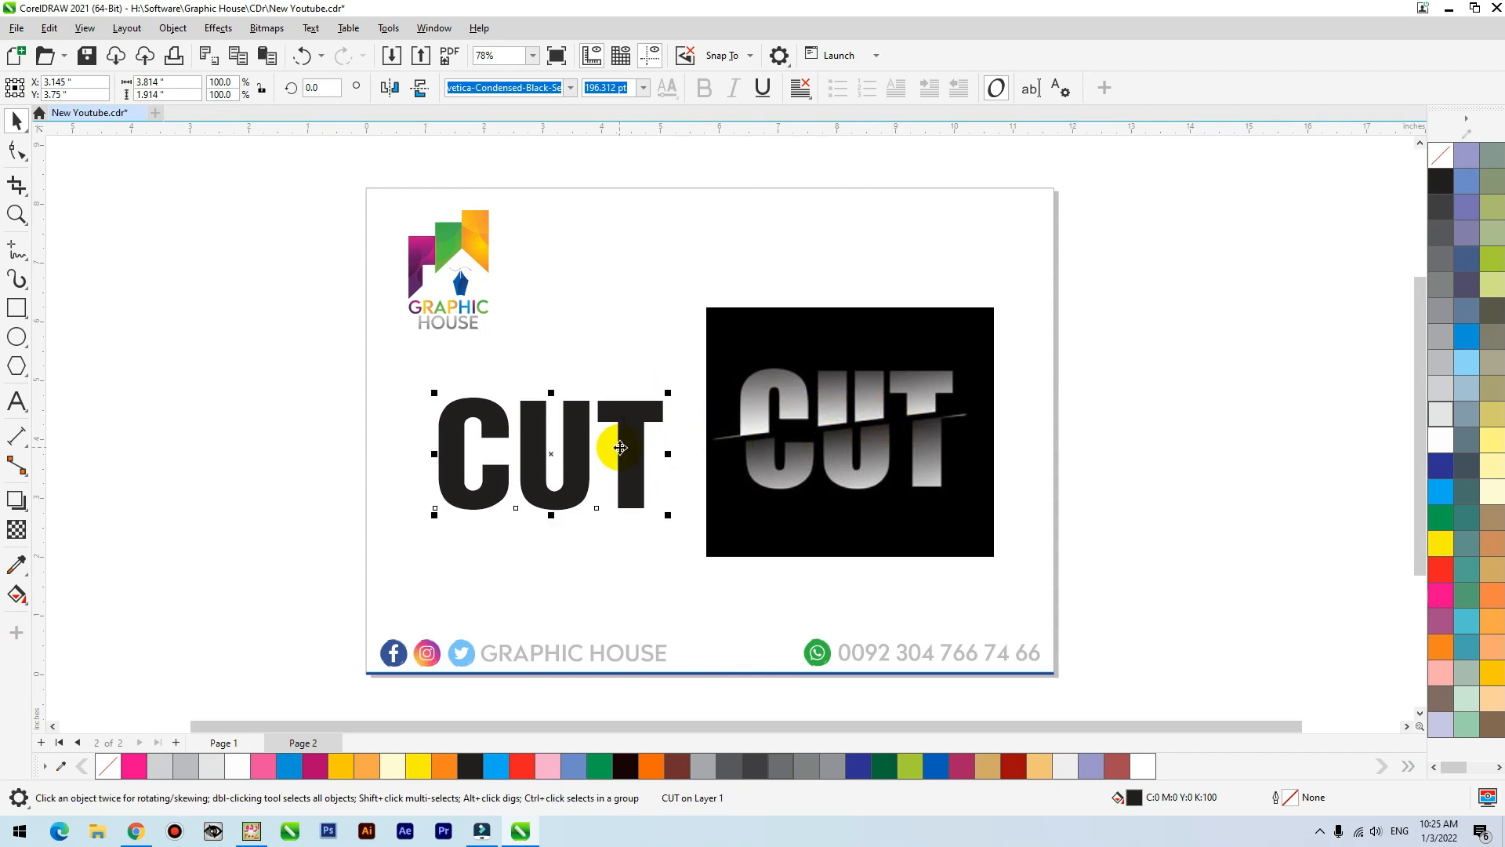
scroll(615, 437, "up", 2)
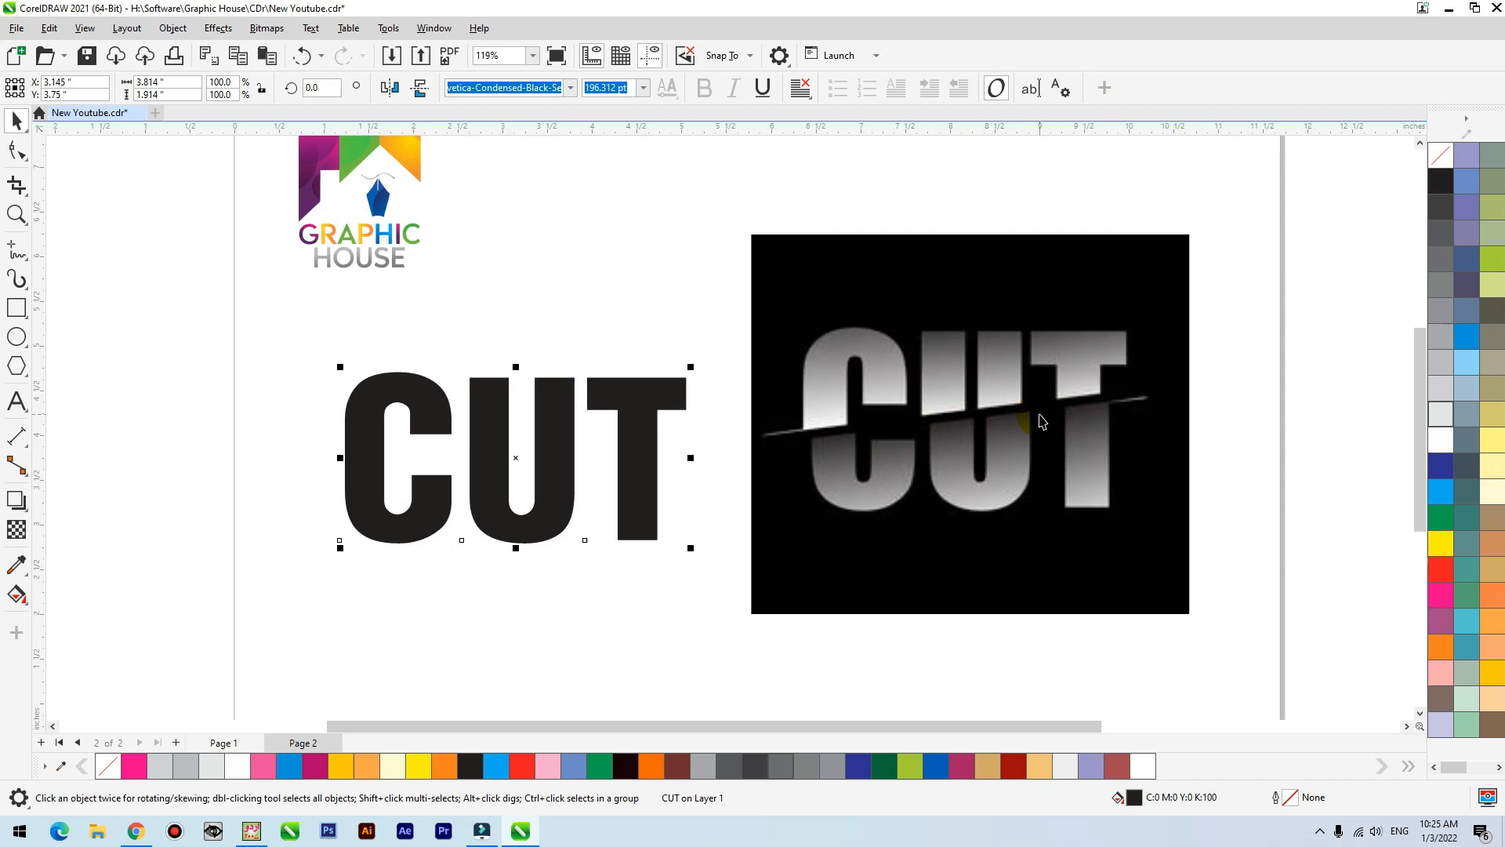
left_click_drag(649, 443, 659, 433)
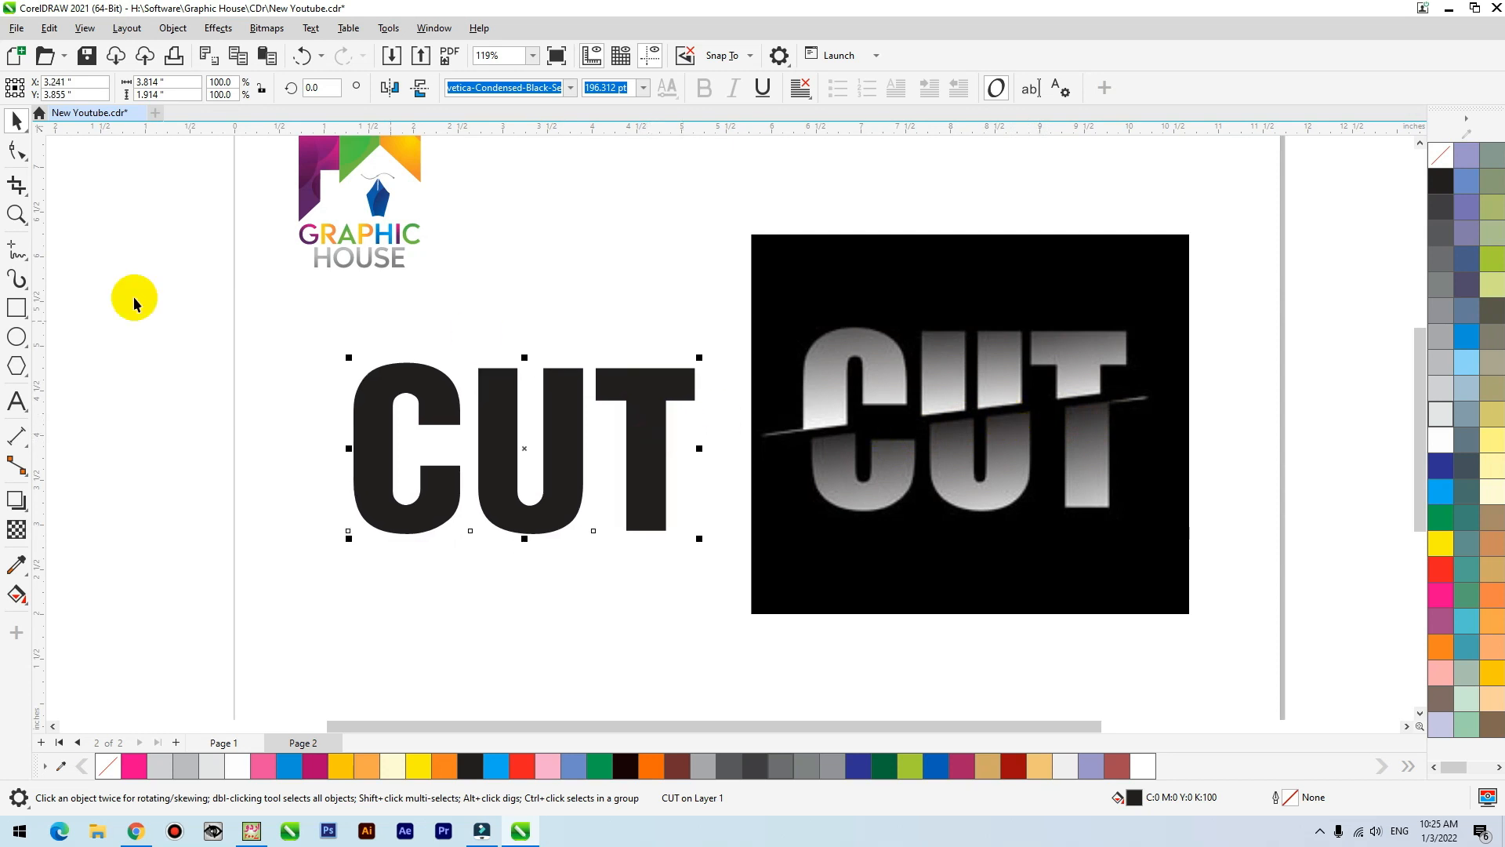
Draw a rectangle about 4.85 by 3.49 inches around the CUT text, fill it very dark brown-black, and send it behind the text.
left_click(16, 307)
left_click_drag(284, 315, 700, 641)
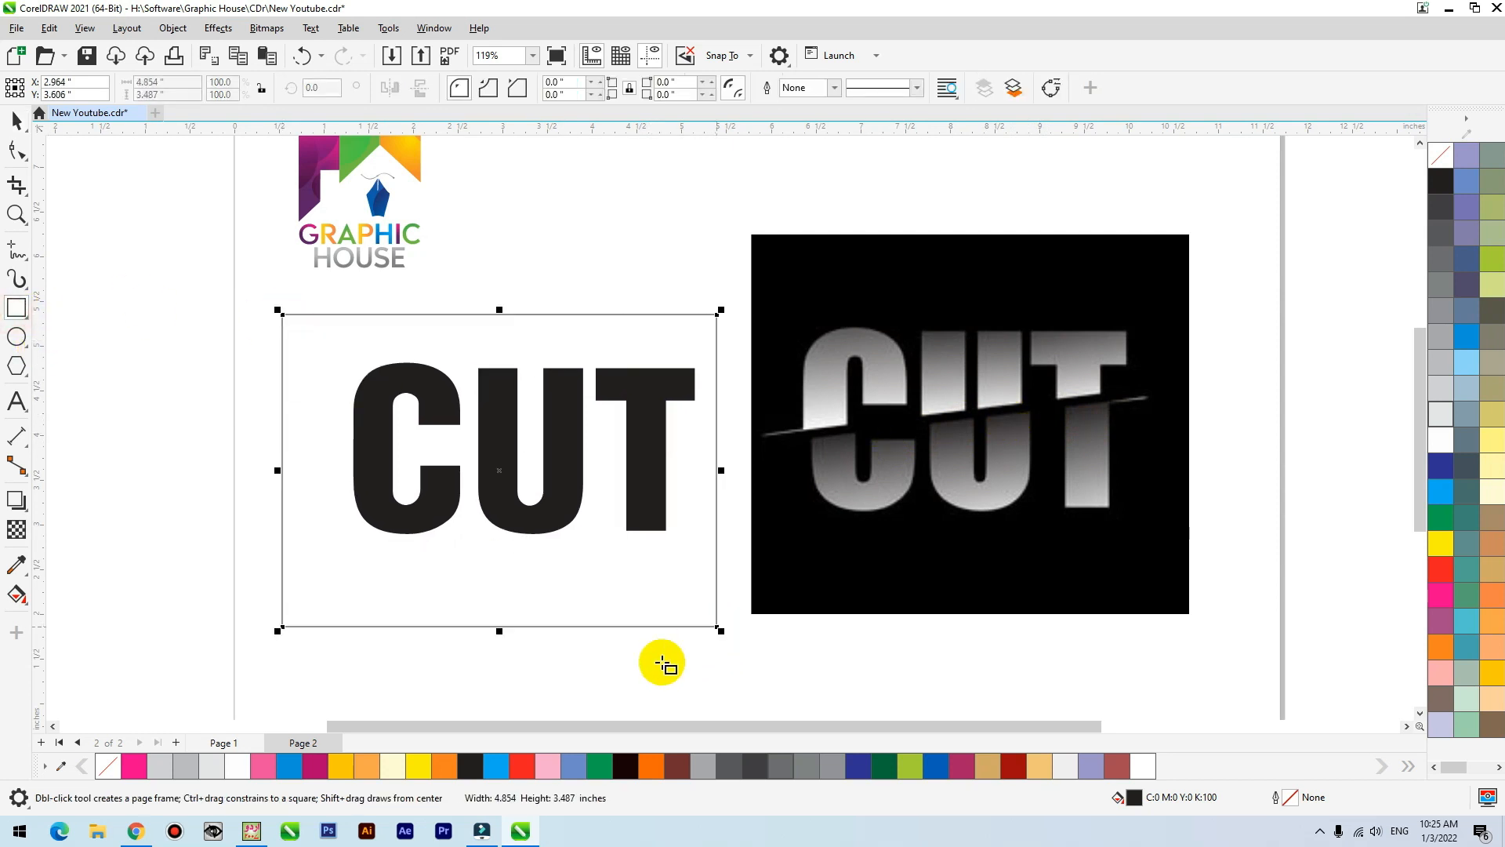
left_click(625, 754)
key("shift+Page_Down")
key("space")
Fill the CUT text with 30% black grey and centre it horizontally and vertically on the dark rectangle.
left_click(572, 480)
left_click(1441, 364)
left_click_drag(642, 425, 628, 443)
left_click(638, 356, "shift")
key("c")
key("e")
left_click(673, 254)
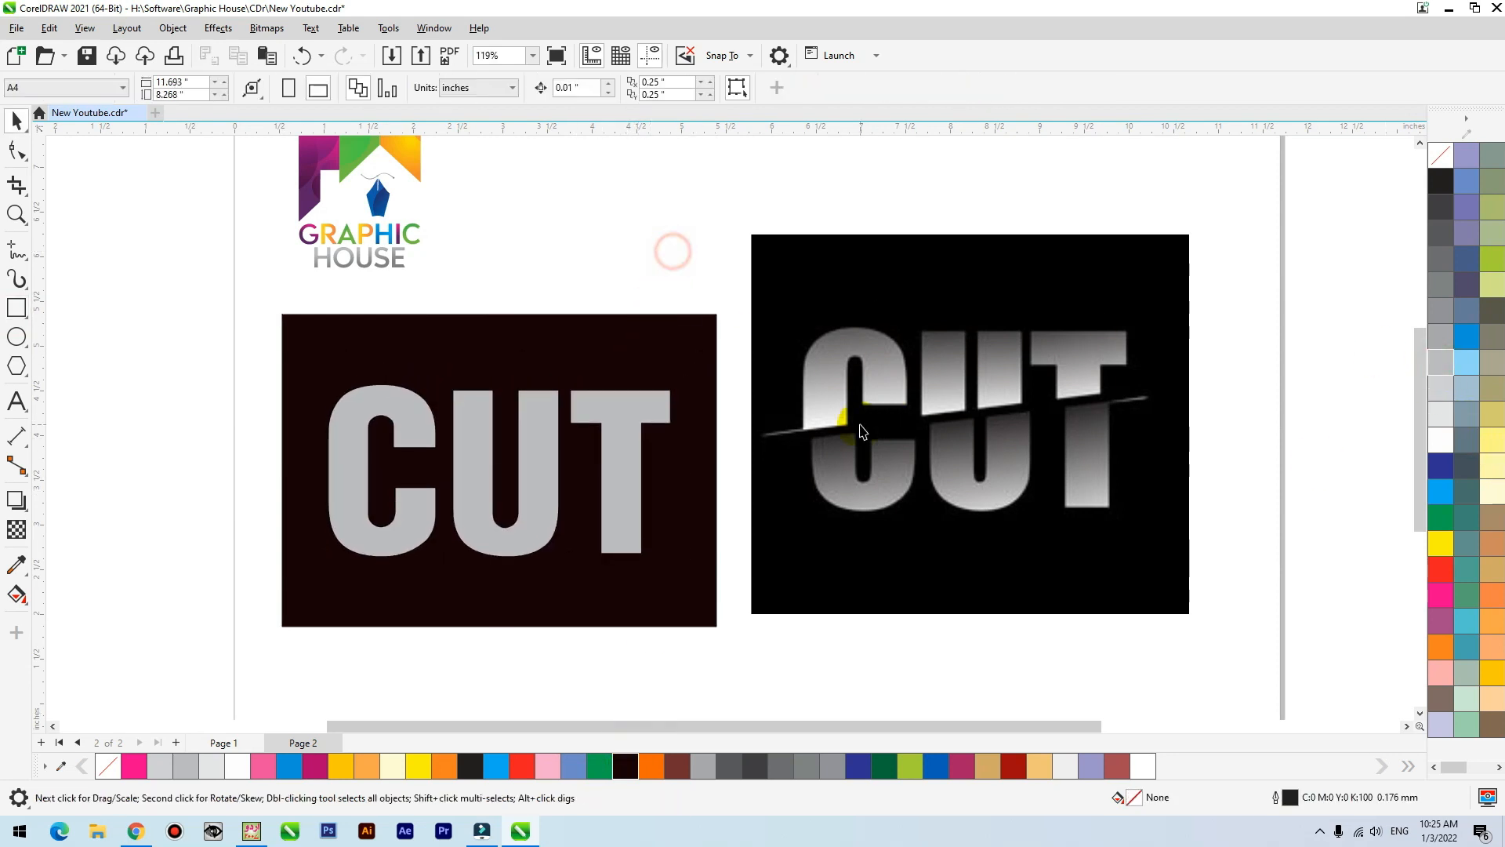
left_click(615, 477)
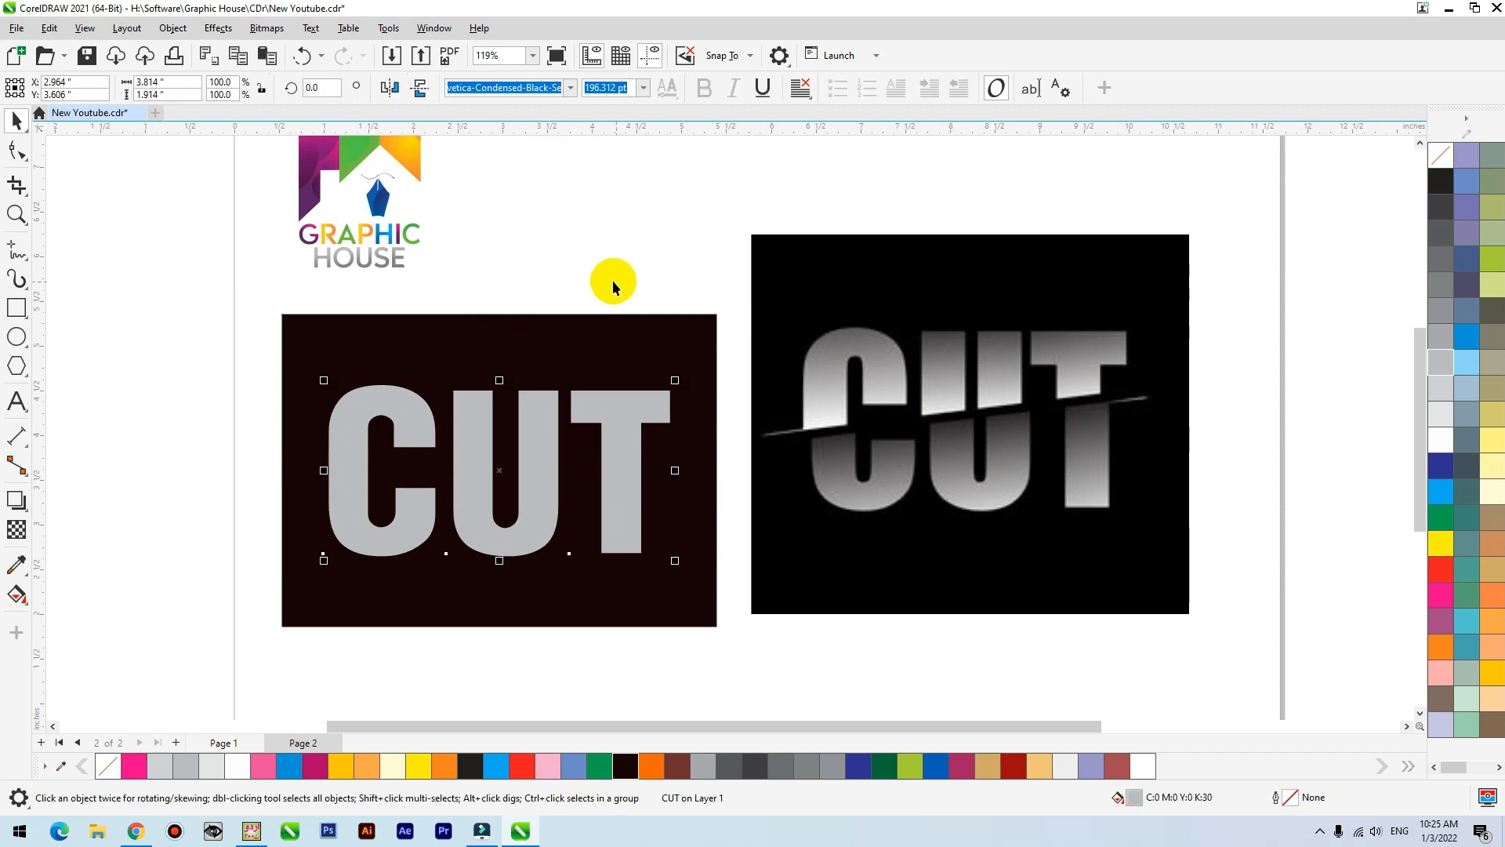
left_click(588, 267)
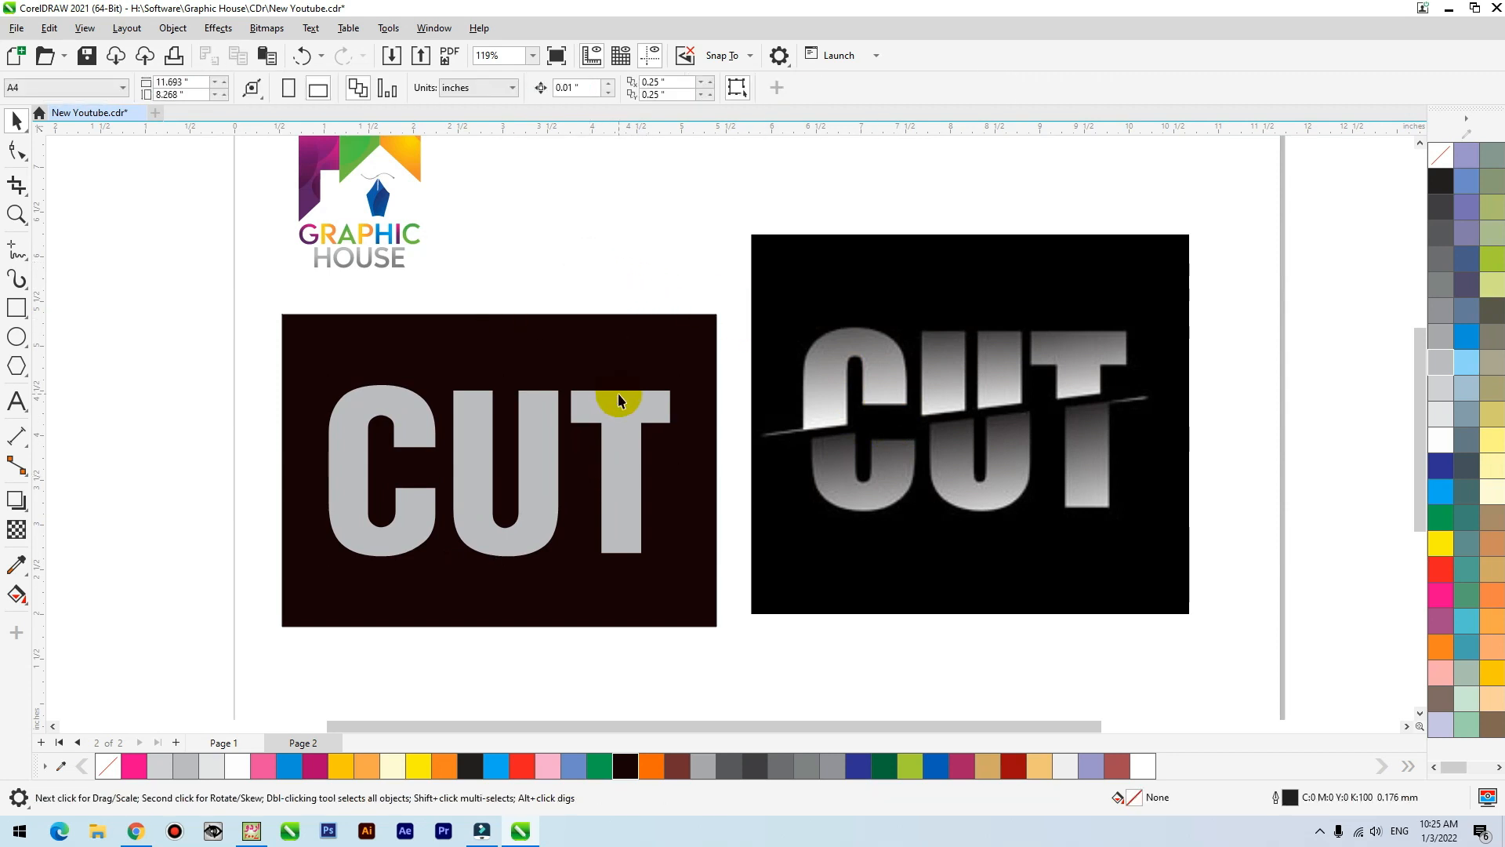
Draw a thin bar about 7.66 by 0.08 inches across the middle of the text, filled blue with no outline.
left_click(15, 309)
left_click_drag(172, 475, 860, 468)
left_click(1440, 465)
right_click(1434, 157)
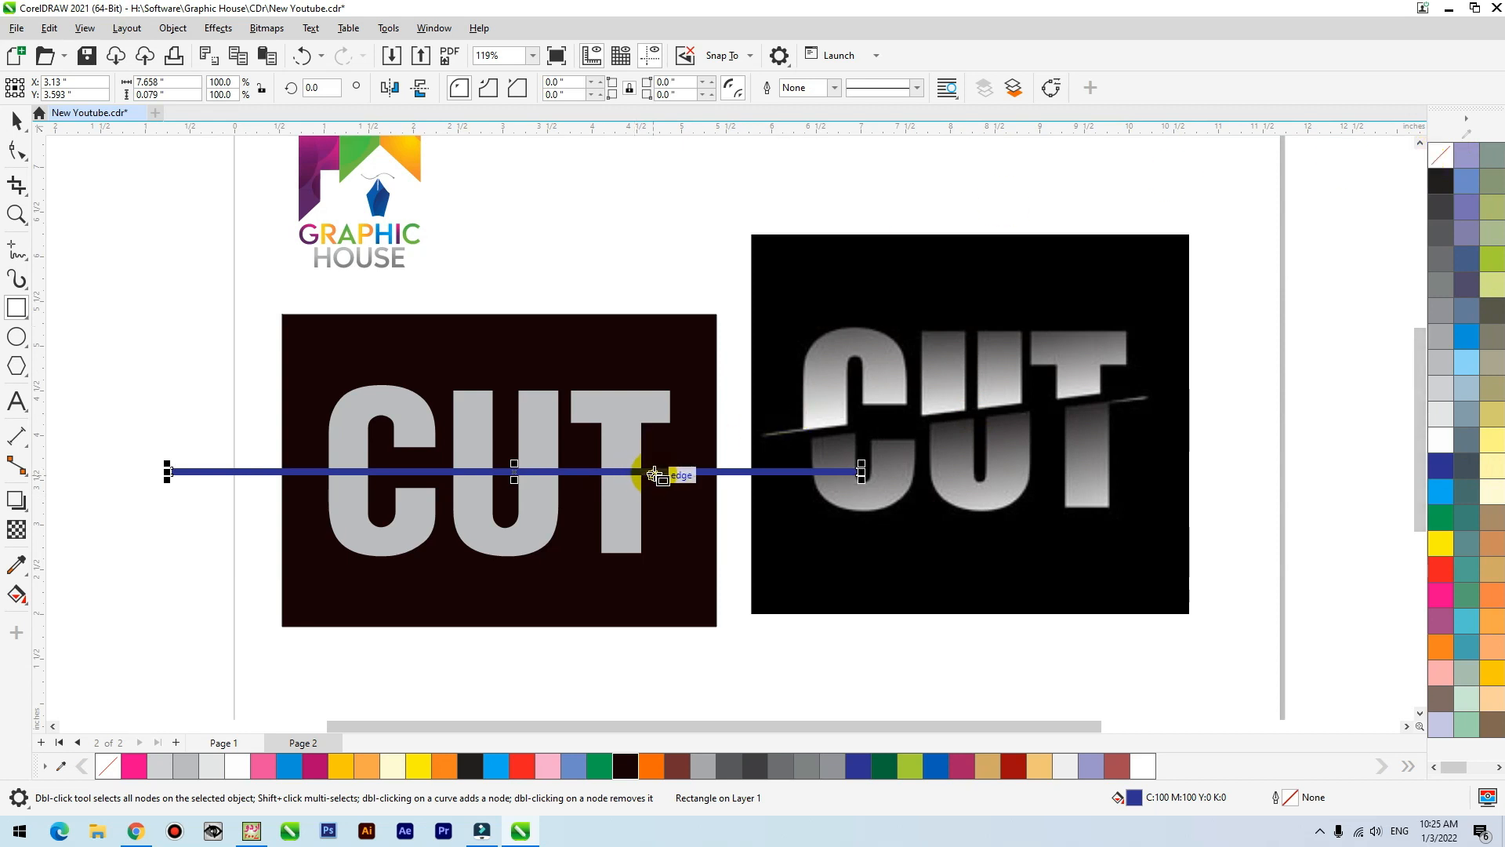
Rotate the blue bar about 7.4 degrees so it rises to the right, and position it diagonally across the letters.
left_click(16, 120)
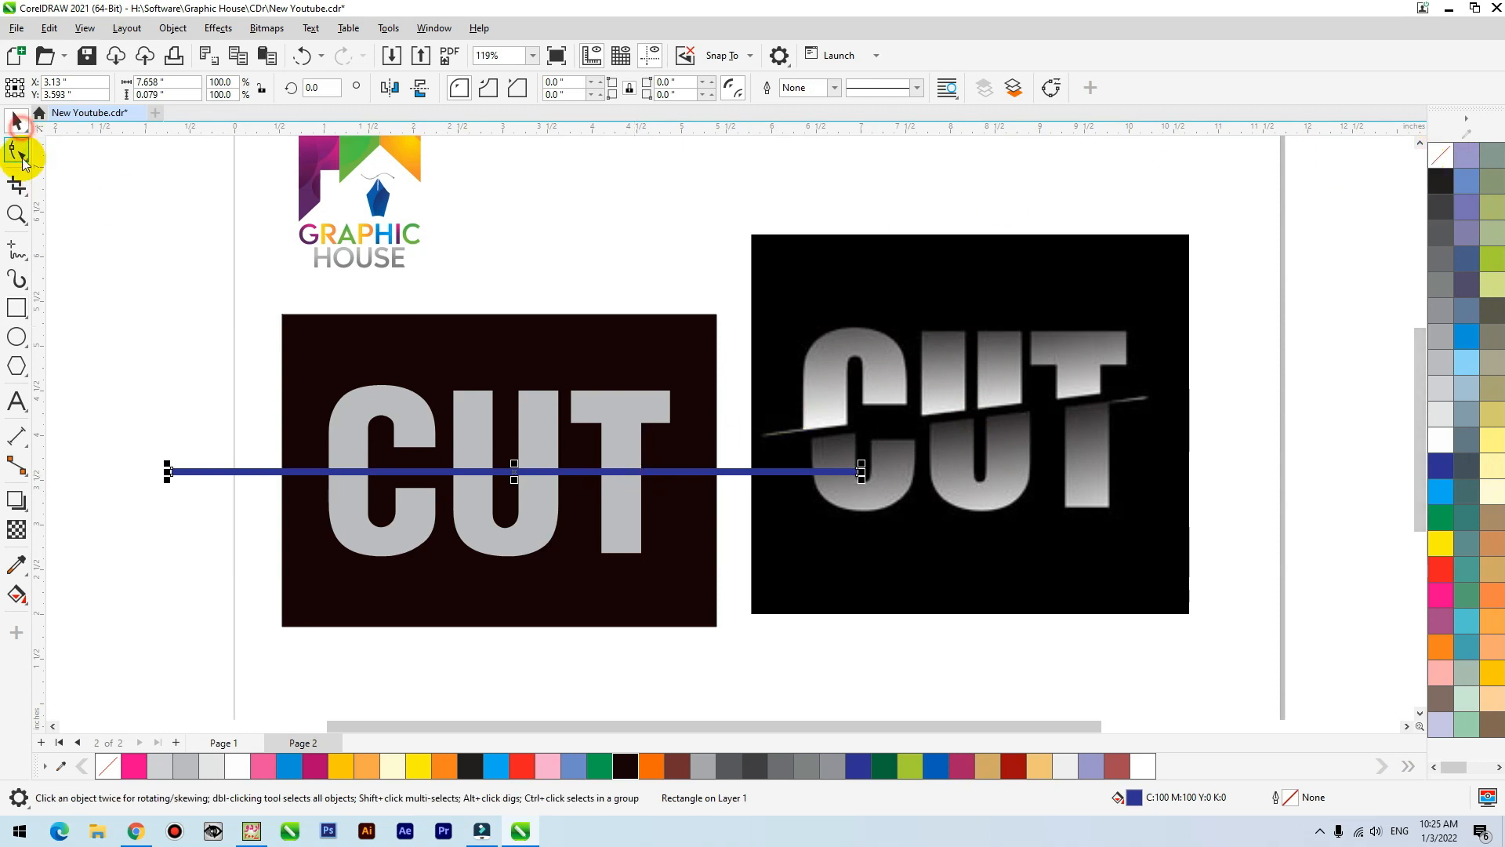
left_click(798, 475)
left_click_drag(862, 471, 857, 428)
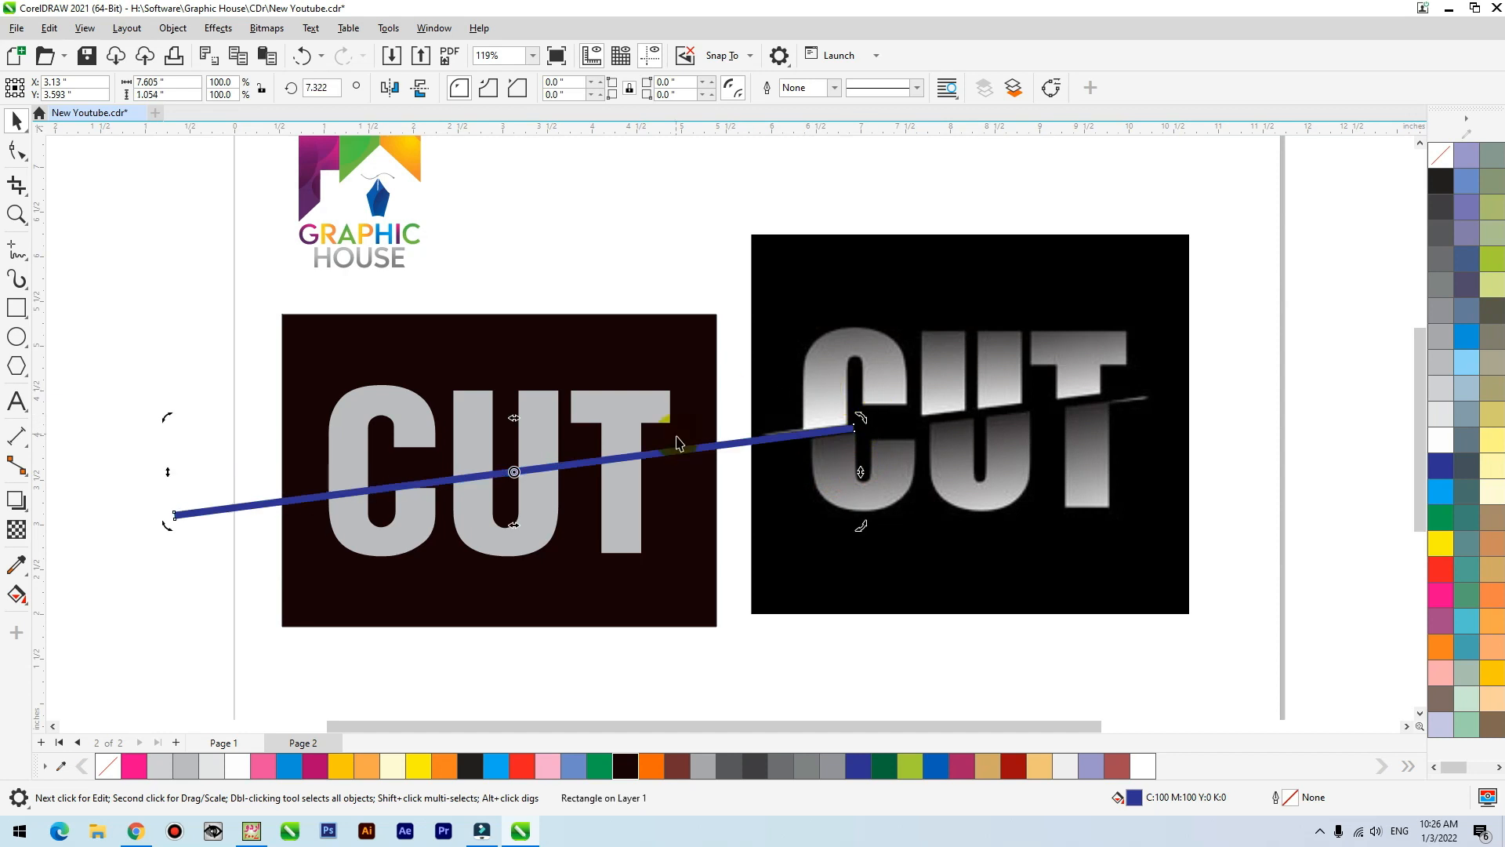
left_click_drag(664, 449, 527, 457)
left_click(665, 435)
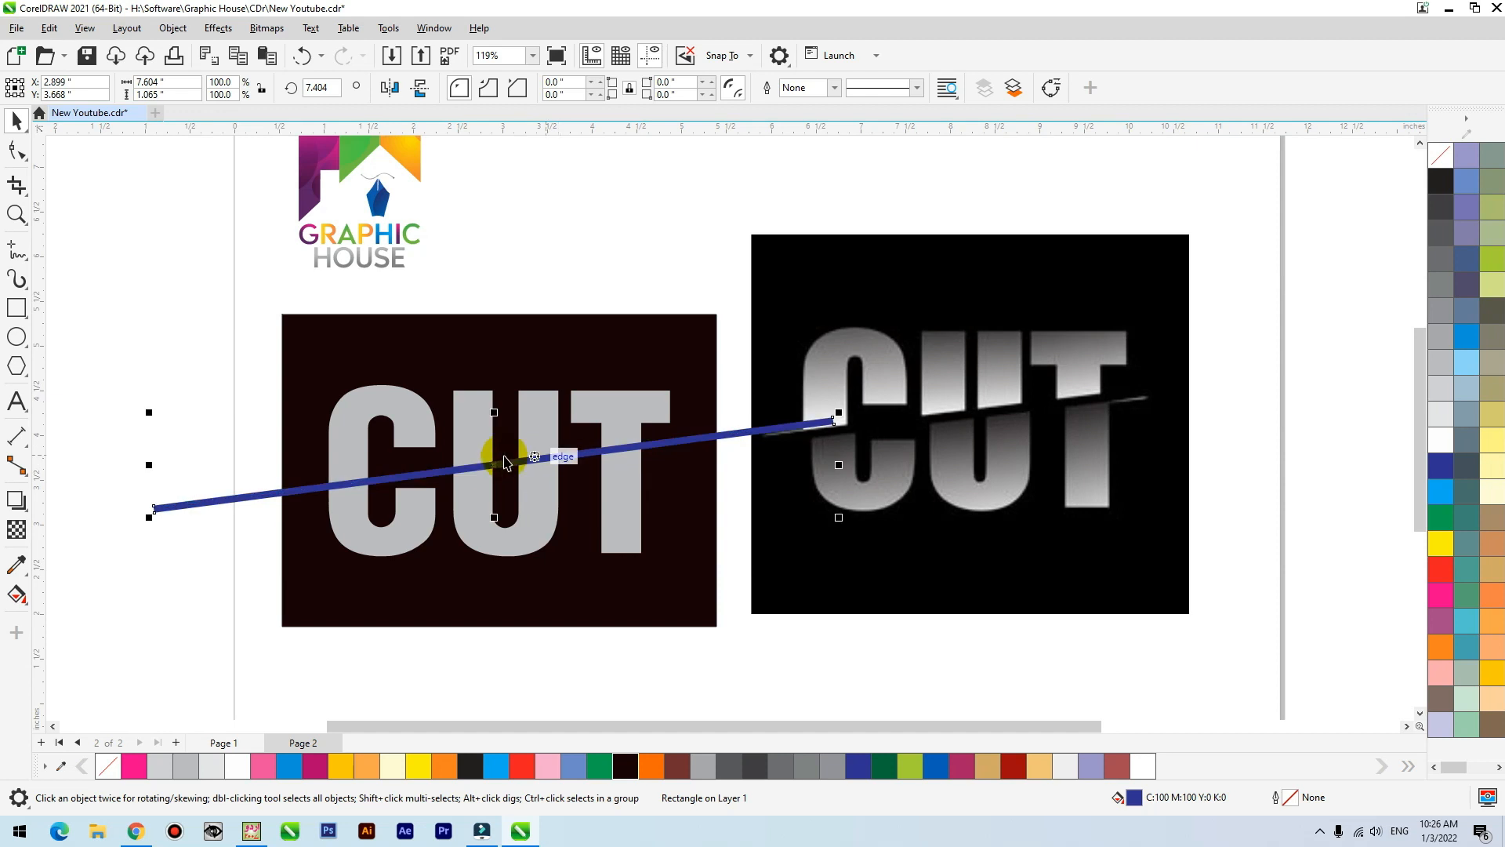
Trim the CUT text with the slanted blue bar, and delete the bar.
left_click(474, 423, "shift")
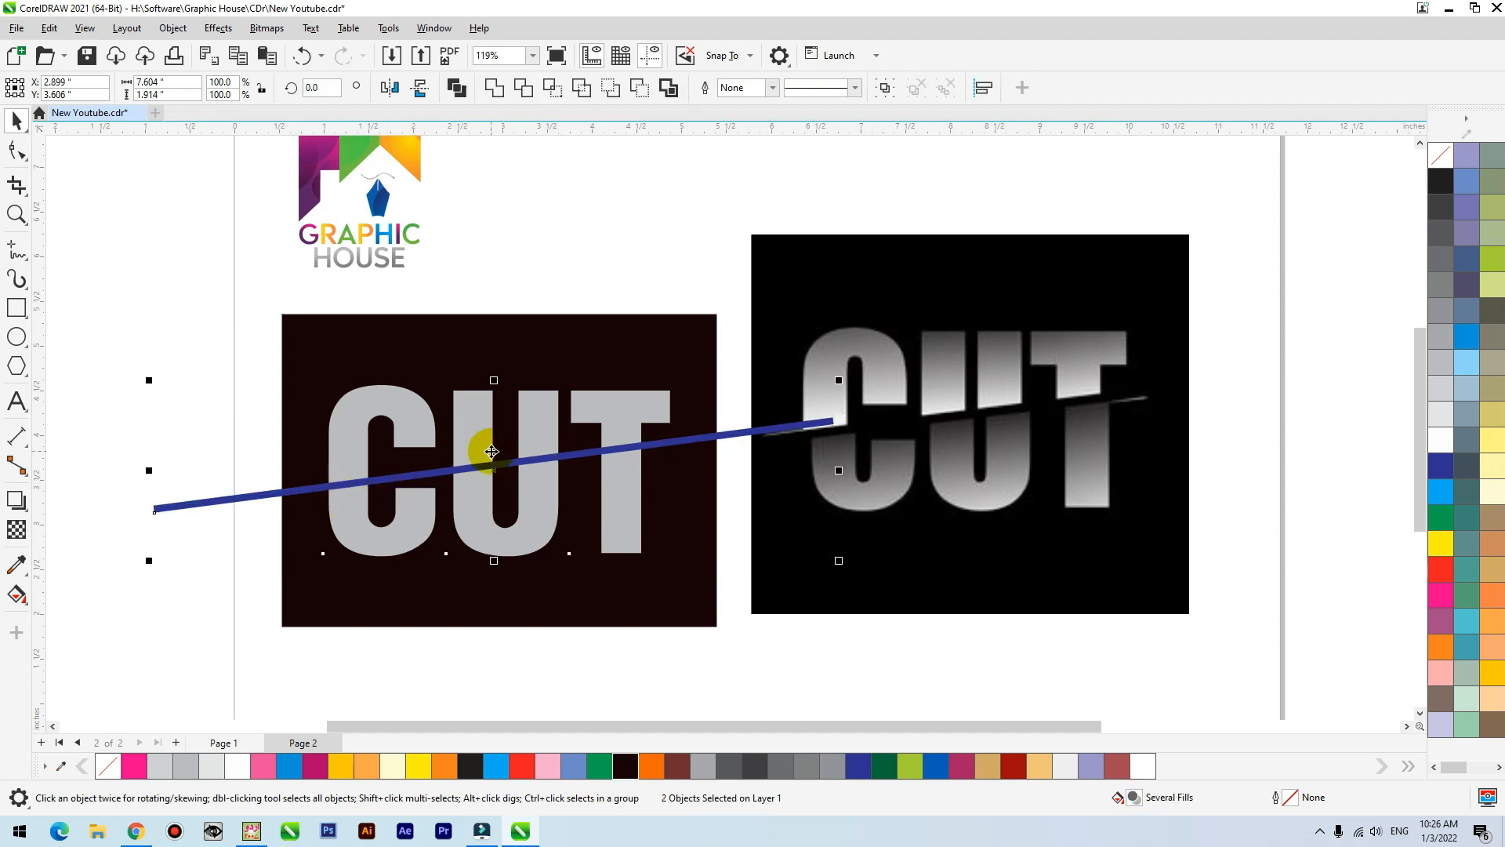
left_click(526, 93)
left_click(672, 203)
left_click(738, 436)
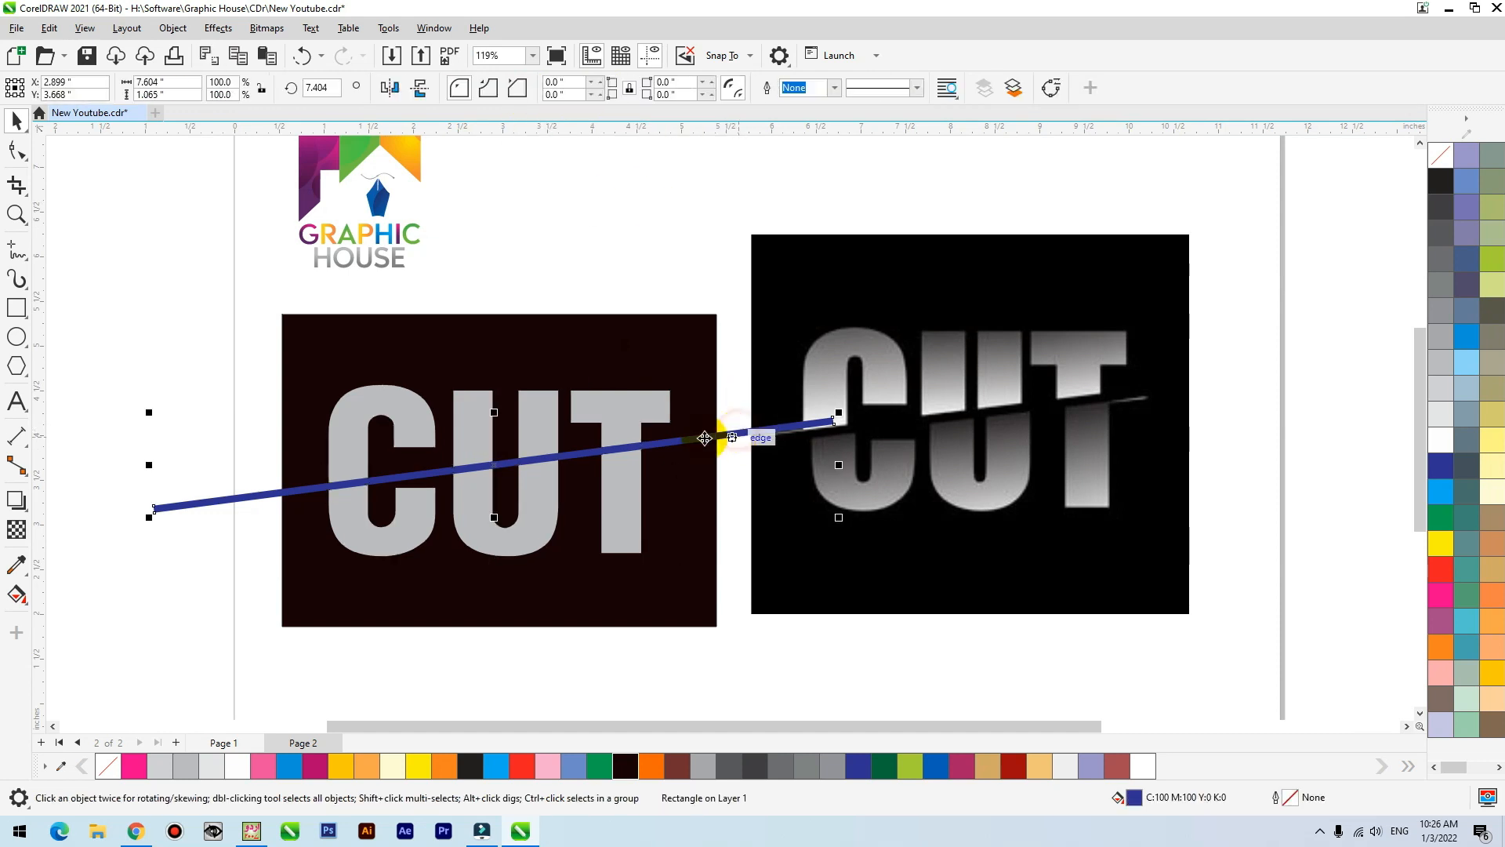
key("Delete")
Break the trimmed CUT curve apart and group the four letter pieces above the slanted cut.
left_click(659, 390)
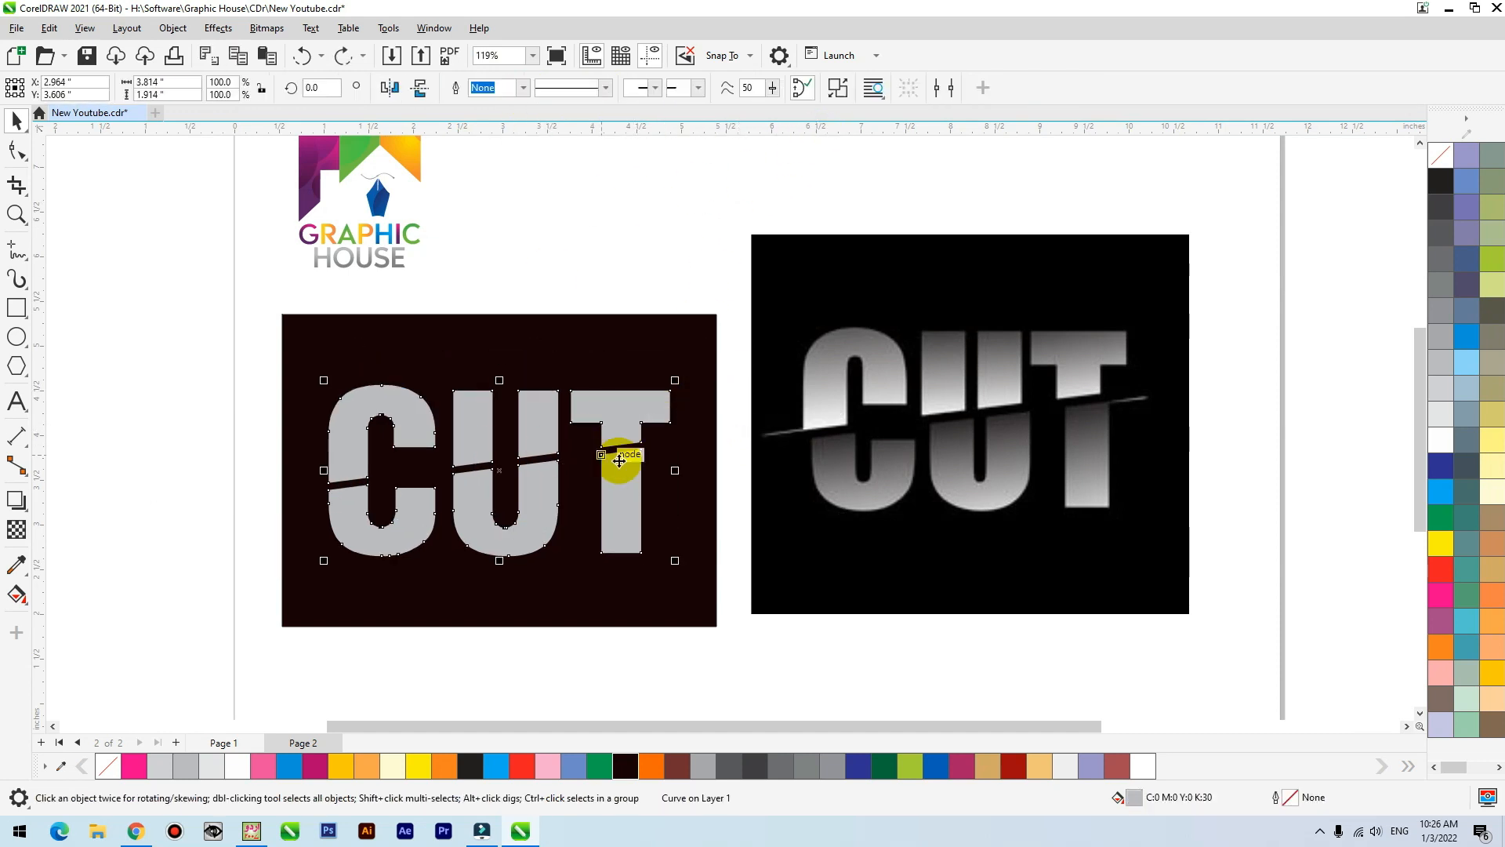
left_click(840, 88)
left_click(709, 212)
left_click(621, 409)
left_click(535, 437, "shift")
left_click_drag(467, 439, 521, 337)
key("ctrl+z")
left_click(406, 421, "shift")
left_click_drag(412, 424, 526, 343)
key("ctrl+z")
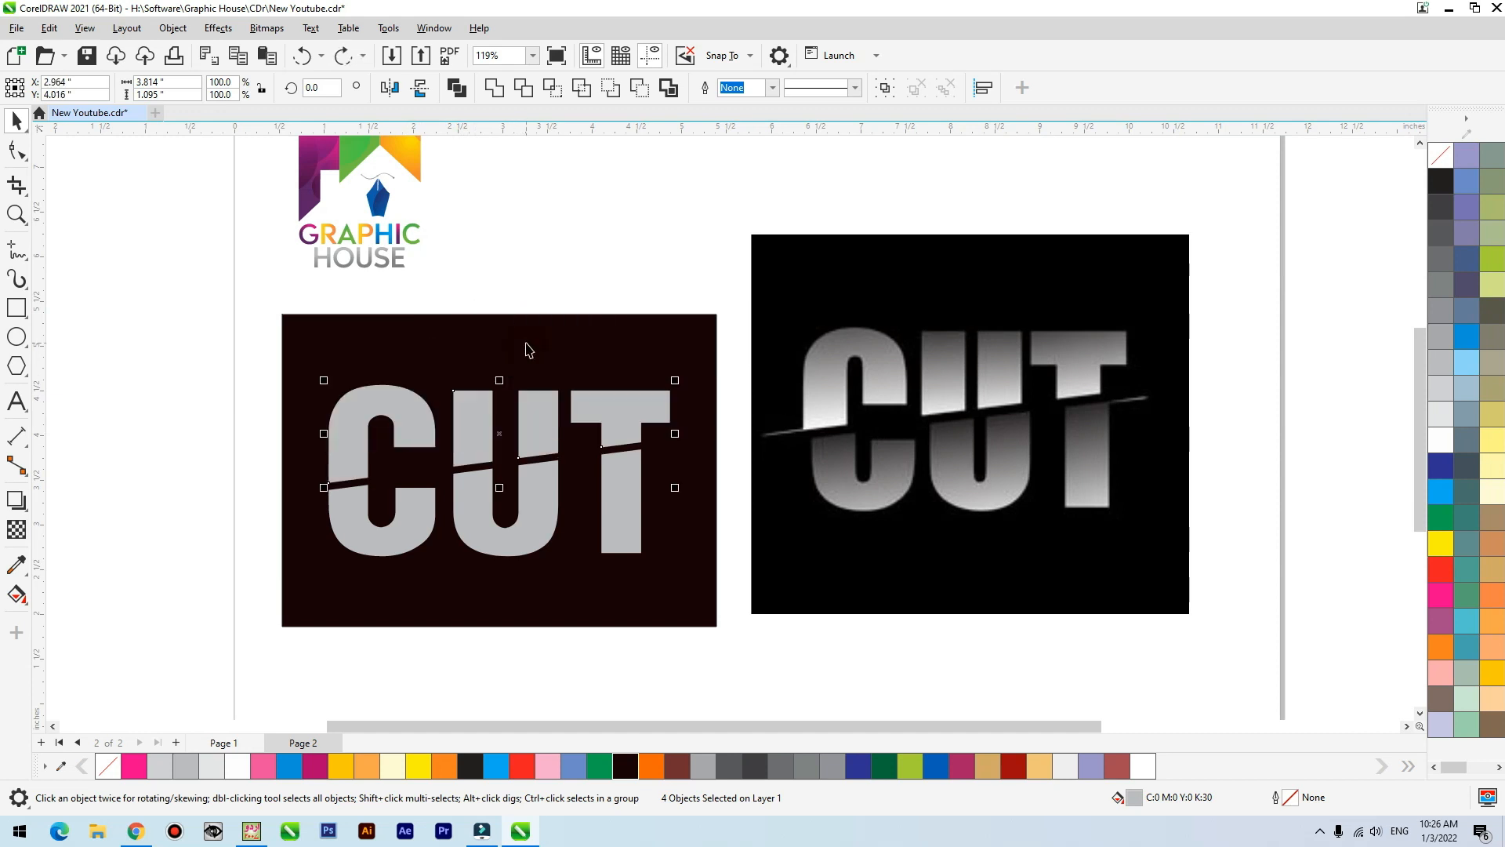
key("ctrl+g")
Group the three letter pieces below the slanted cut.
left_click(538, 525)
left_click_drag(190, 630, 663, 439)
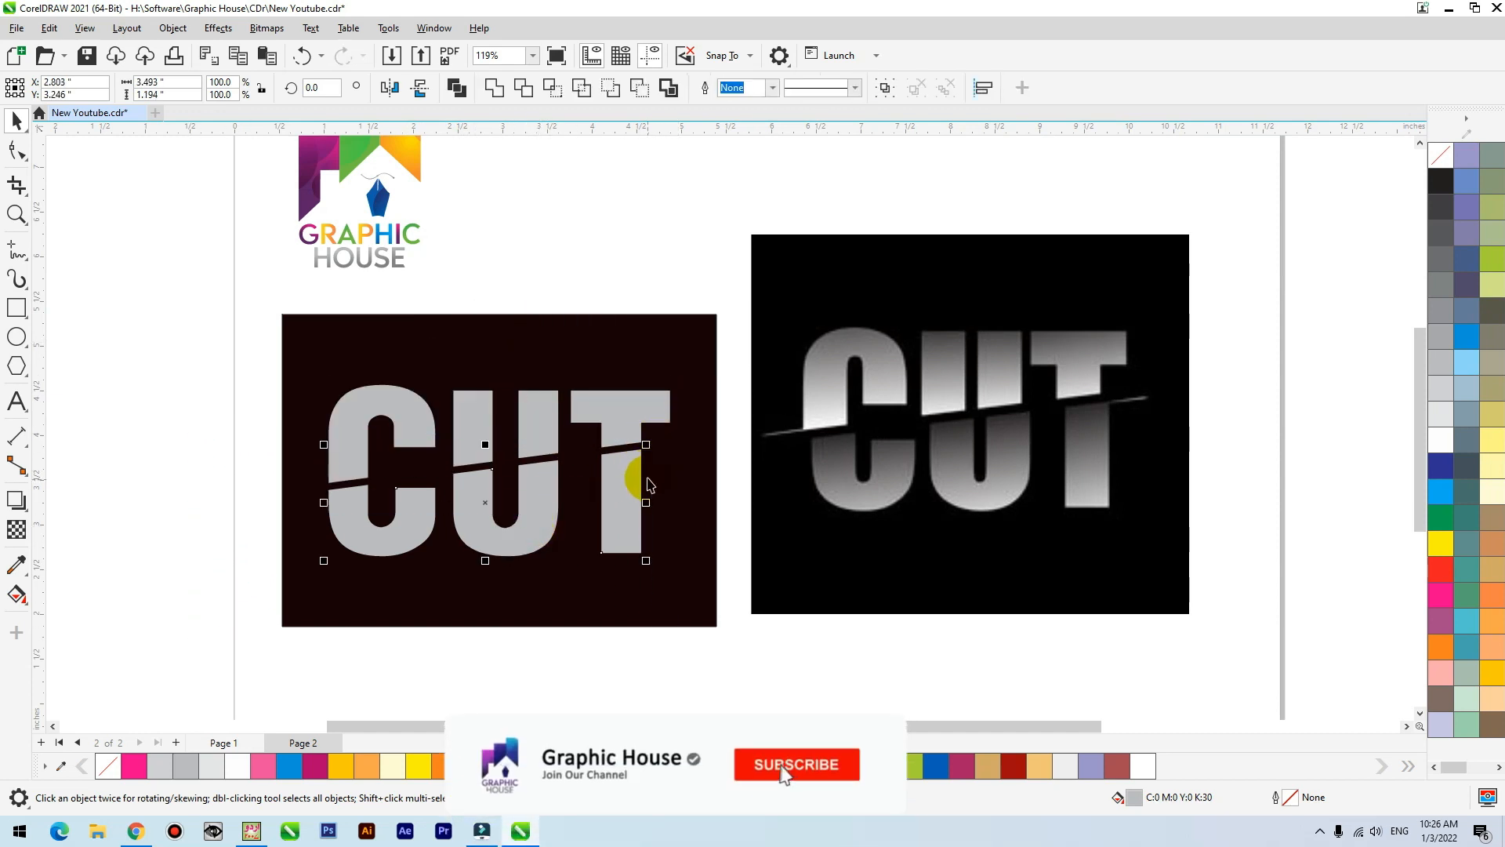
key("ctrl+g")
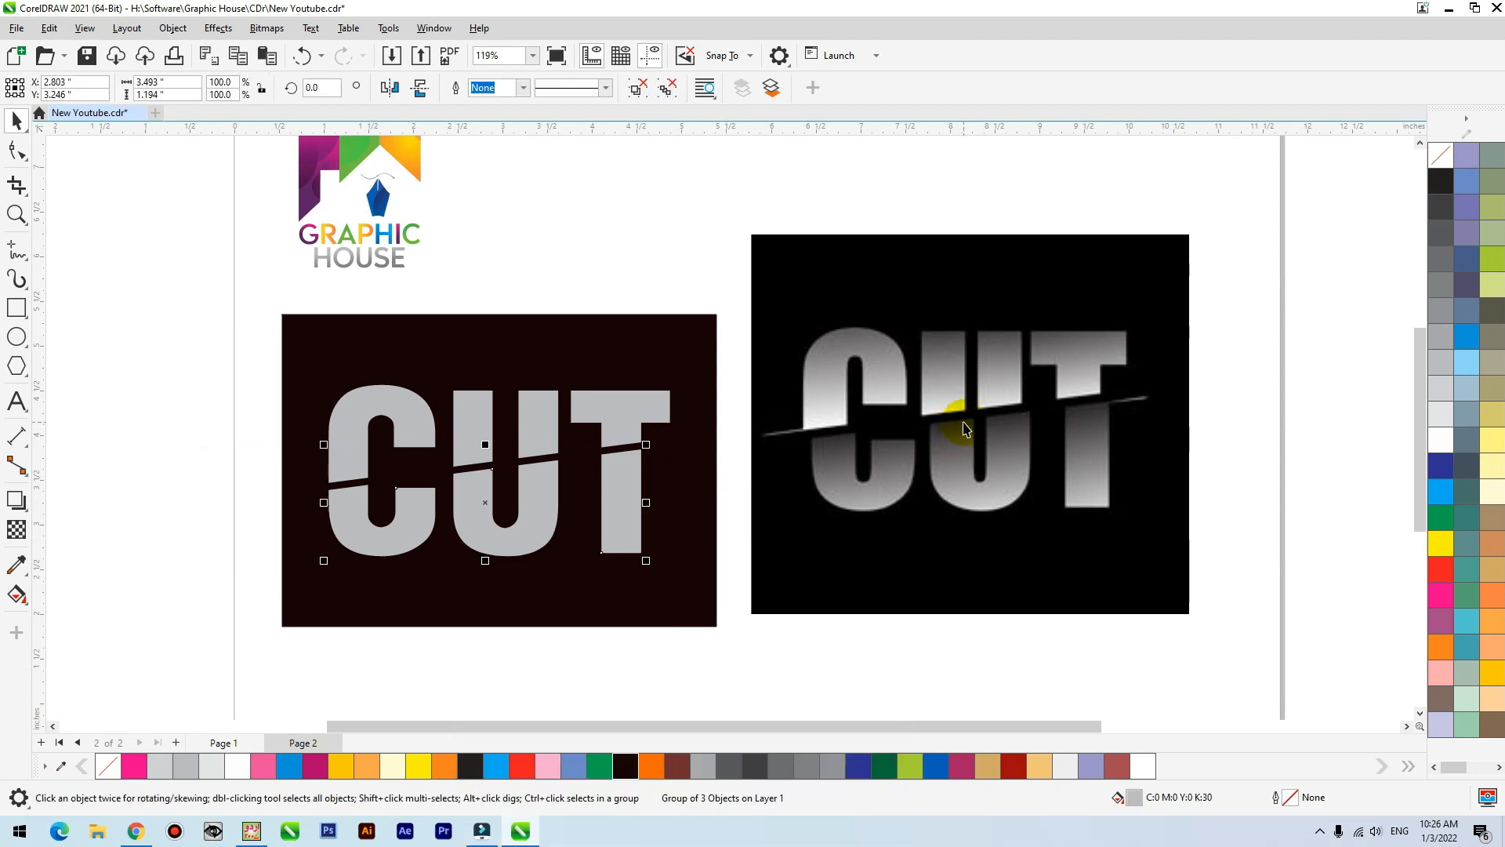
Apply a vertical linear fountain fill to the lower letter group, running from light grey at the bottom to black (#000000) at the cut.
key("g")
left_click_drag(520, 551, 519, 459)
left_click(533, 453)
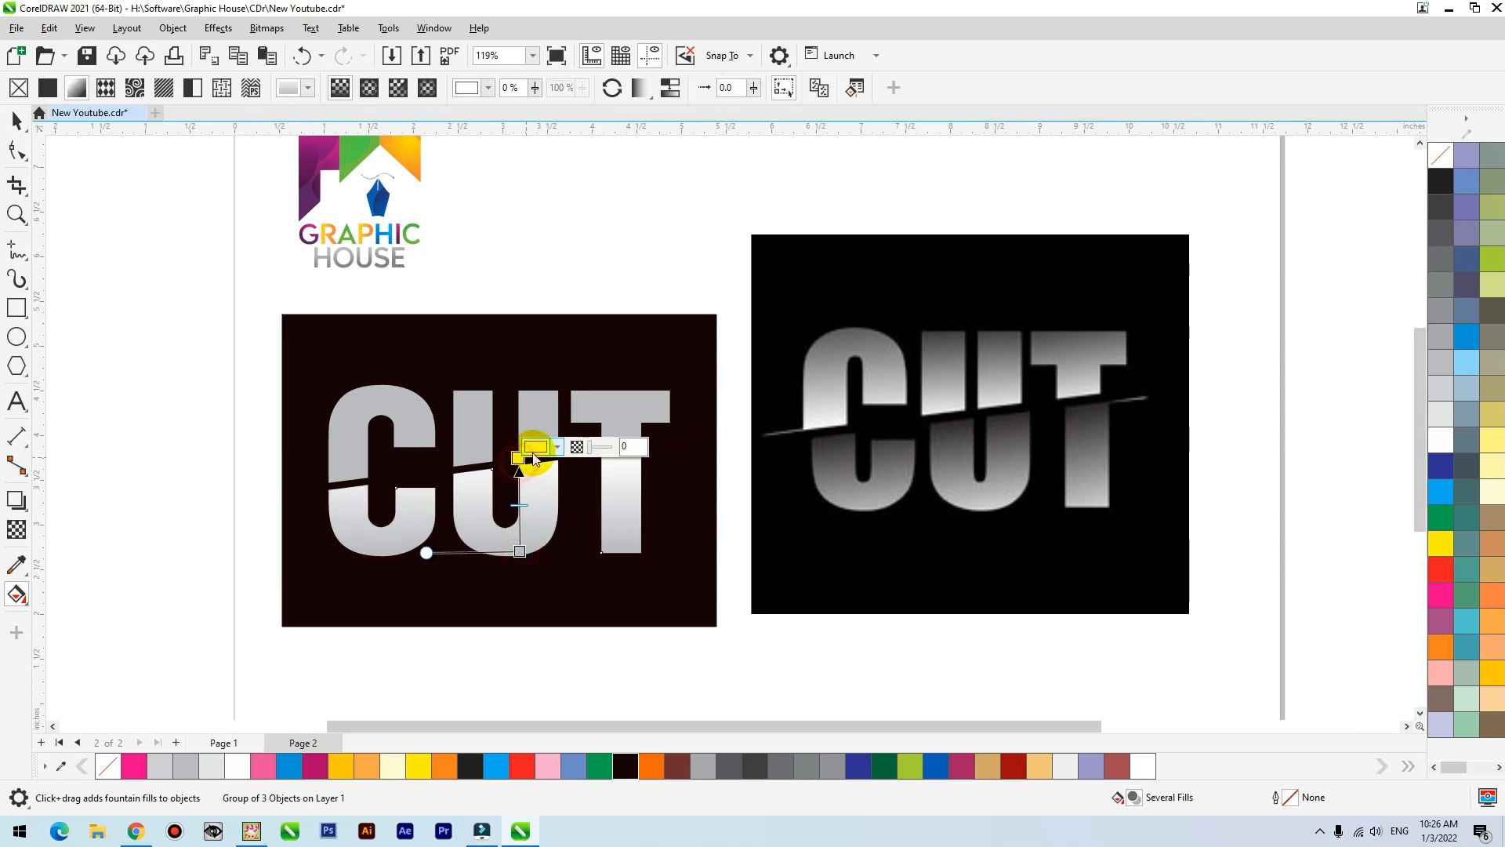
left_click(562, 449)
left_click_drag(545, 611, 534, 623)
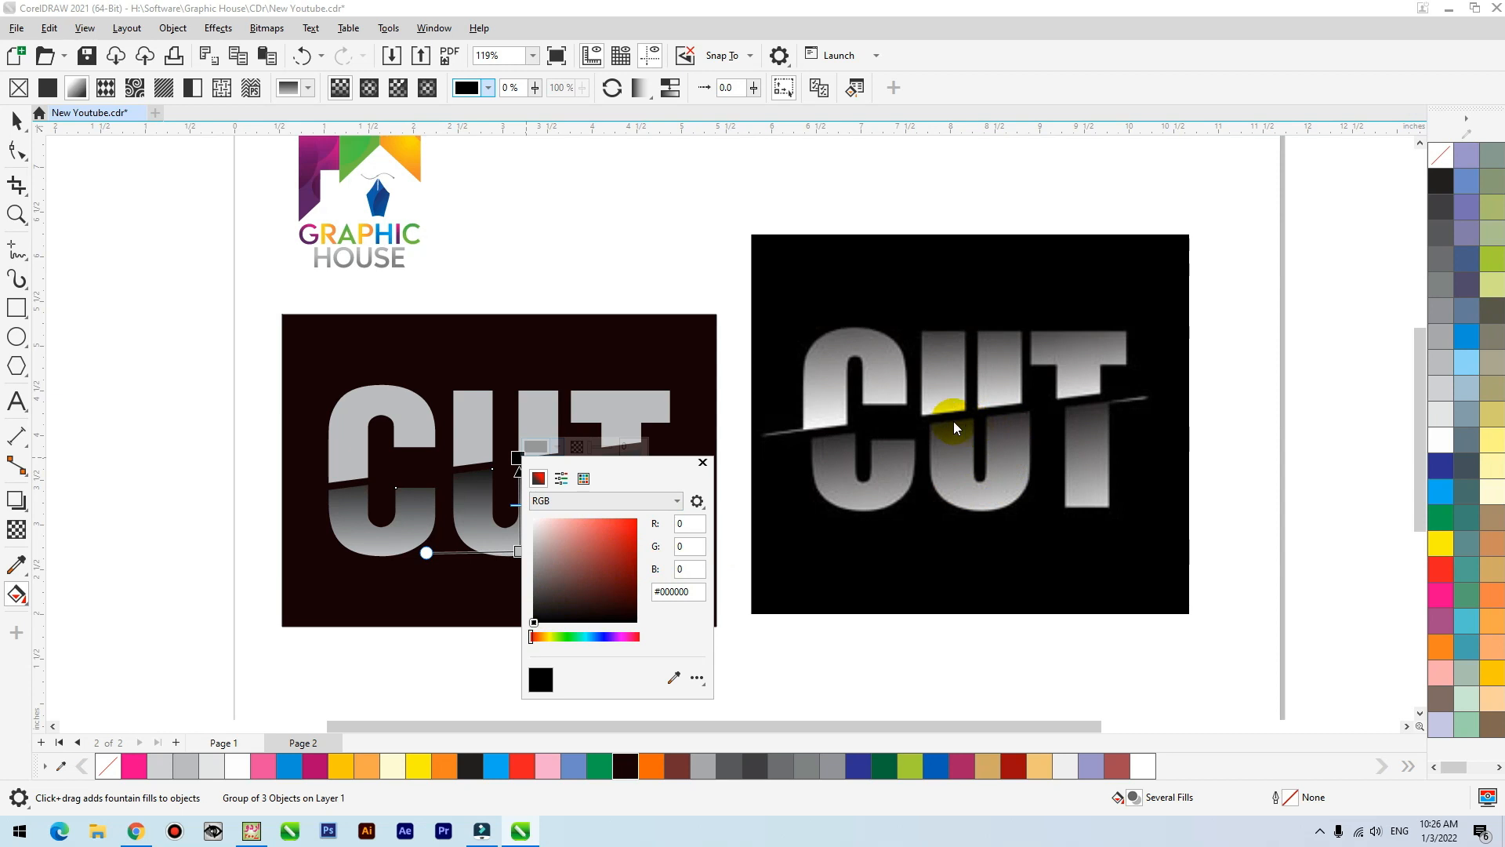
left_click(16, 119)
Apply a linear fountain fill to the upper letter group, running from light grey at the cut to black (#000000) at the top.
left_click(552, 415)
key("g")
left_click_drag(510, 454, 504, 372)
left_click(505, 372)
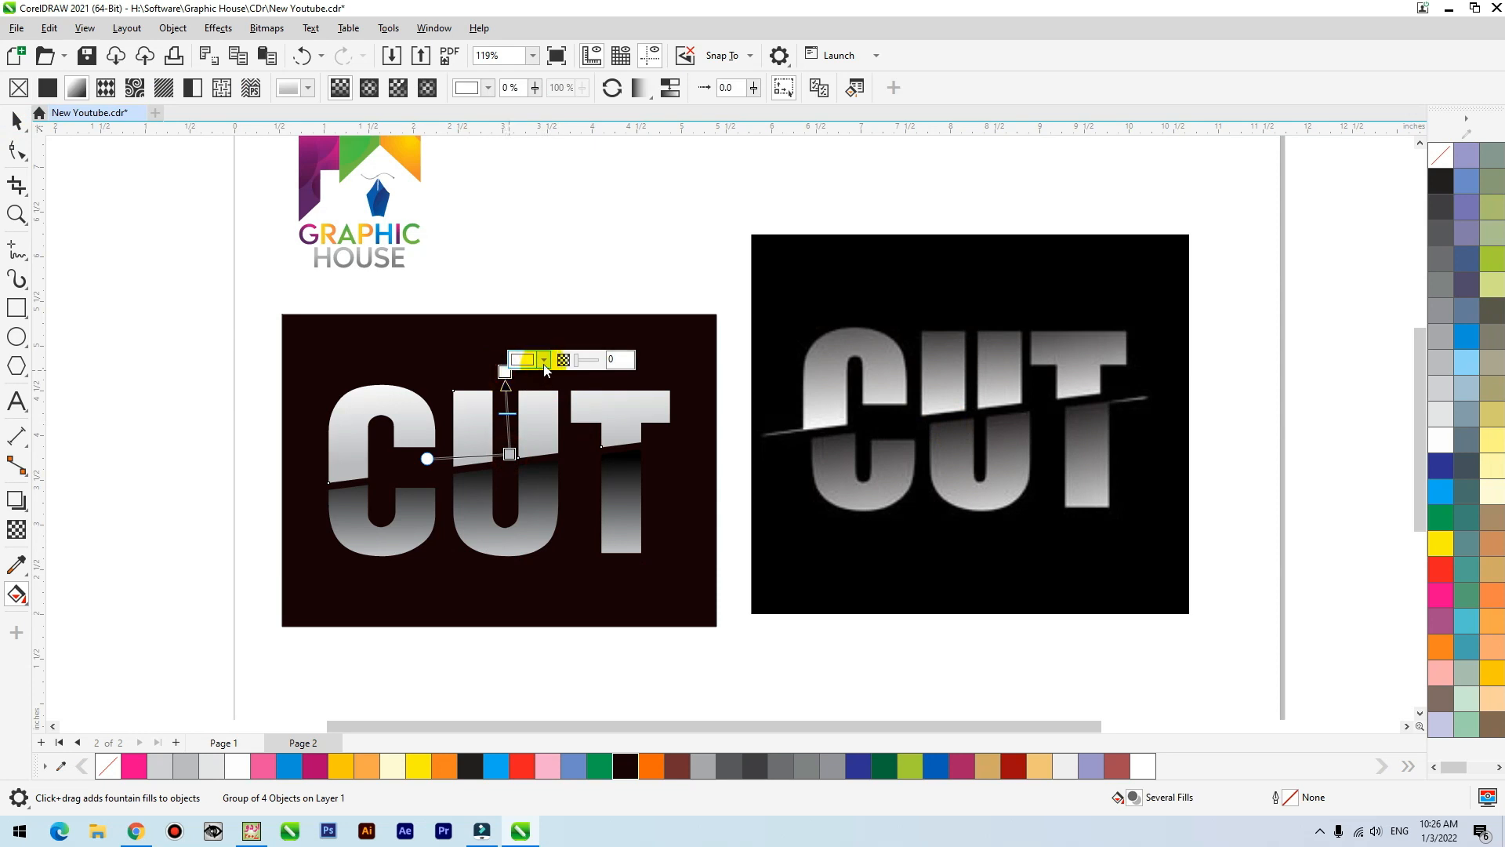
left_click(544, 363)
left_click_drag(520, 502, 518, 547)
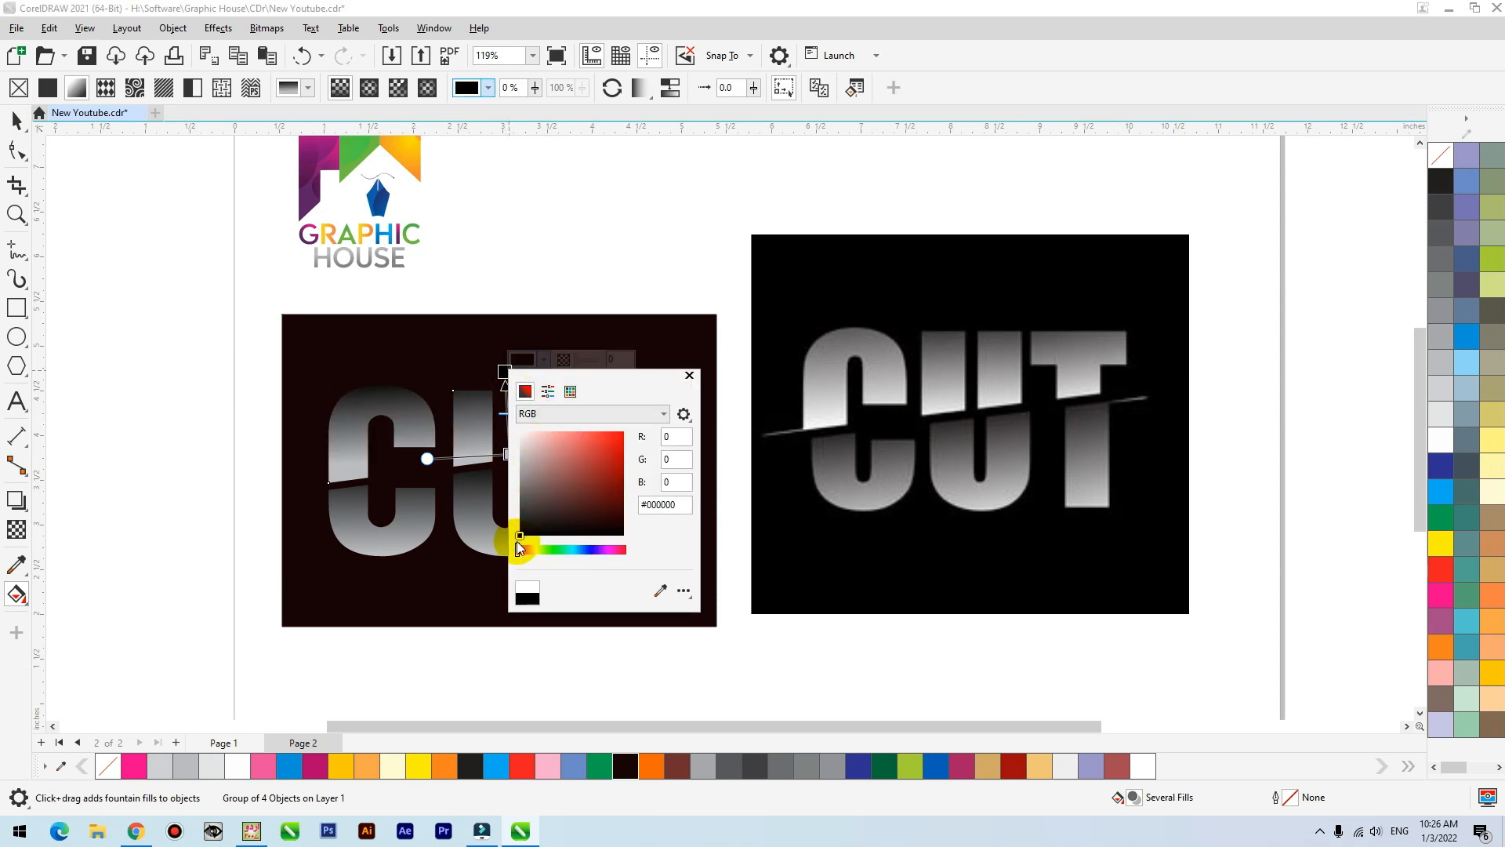
left_click(17, 124)
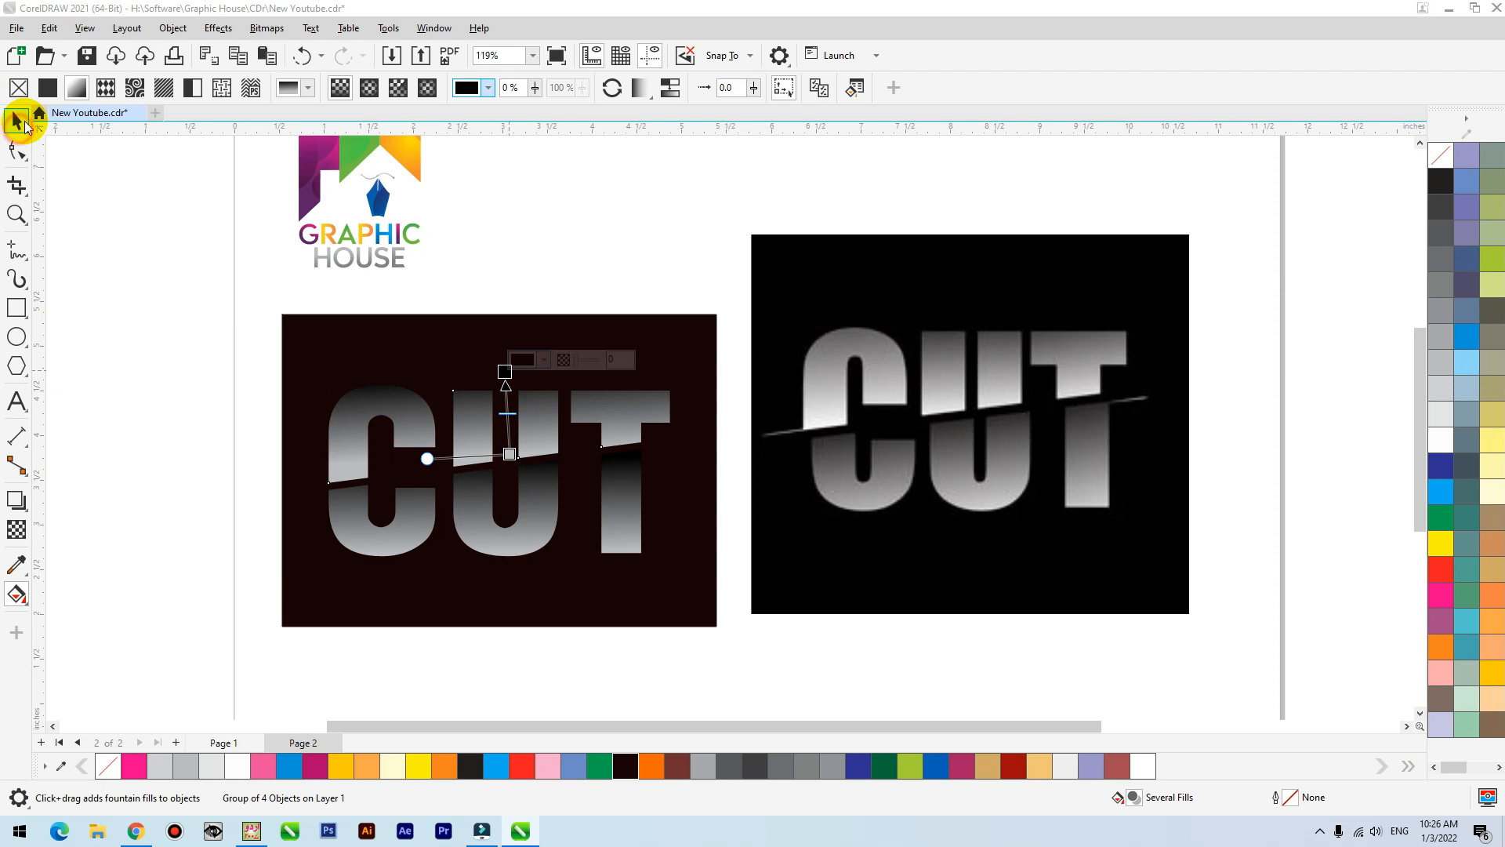
left_click(698, 219)
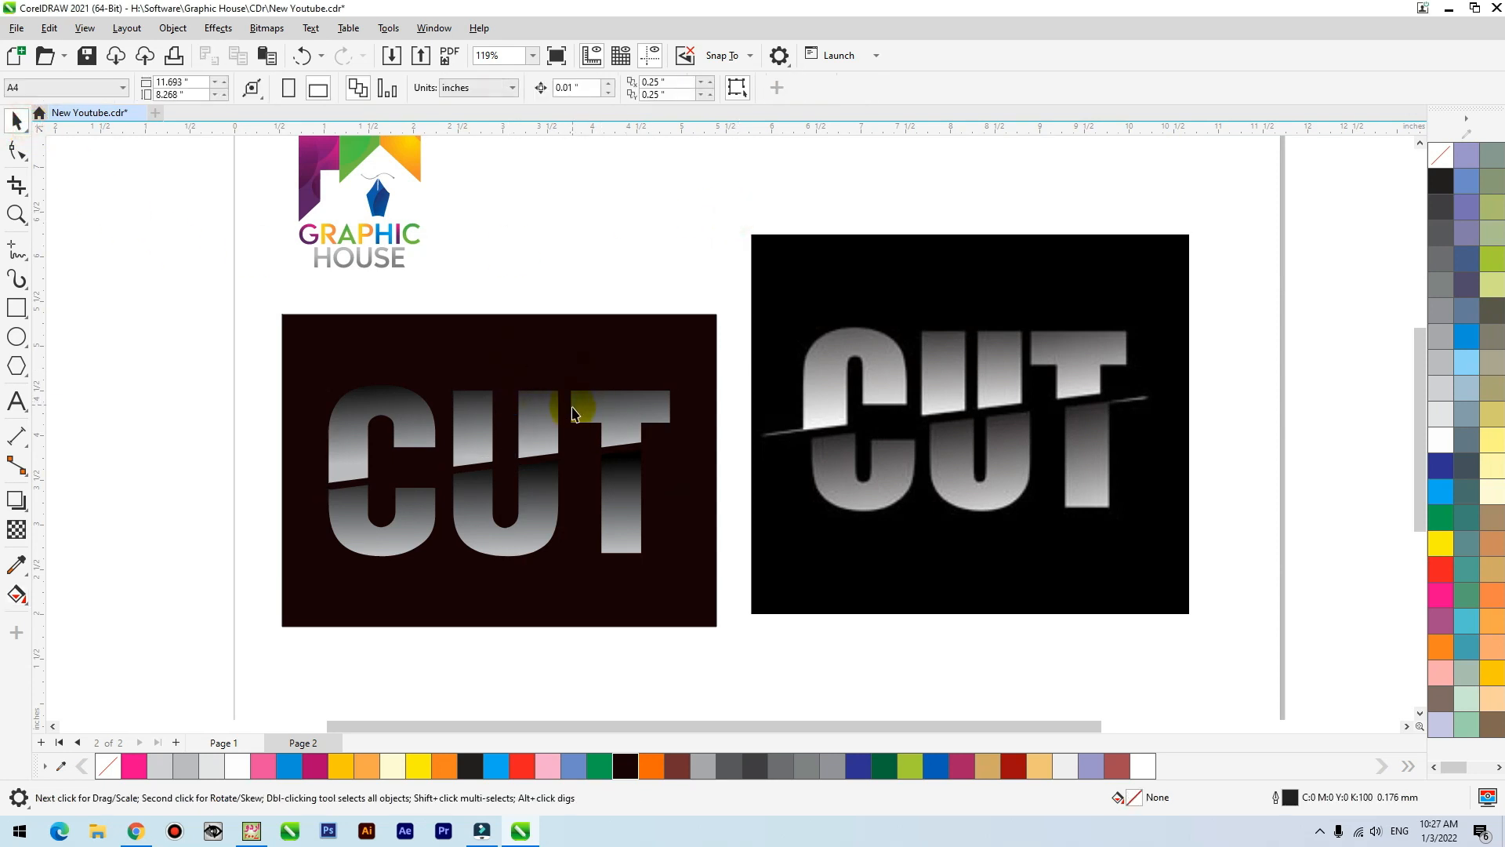
Shift the lower letter group slightly right of the upper half, to about X 2.92 and Y 3.24 inches.
key("z")
left_click_drag(829, 288, 260, 604)
key("space")
left_click(708, 504)
left_click(710, 525)
left_click_drag(711, 524, 743, 521)
scroll(498, 536, "down", 2)
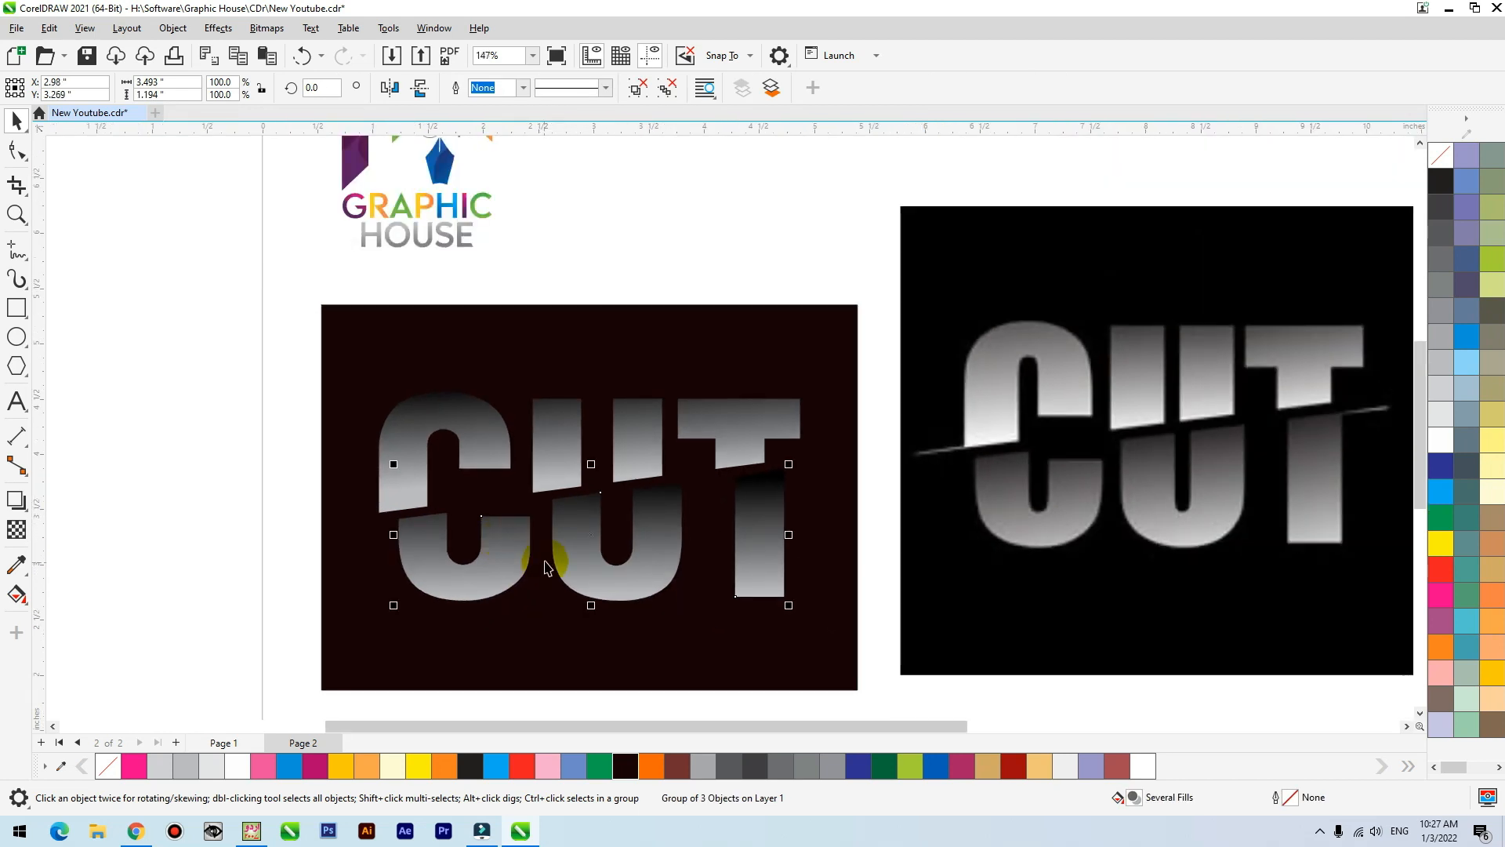
mouse_move(495, 570)
left_mouse_down()
mouse_move(461, 581)
mouse_move(500, 577)
left_mouse_up()
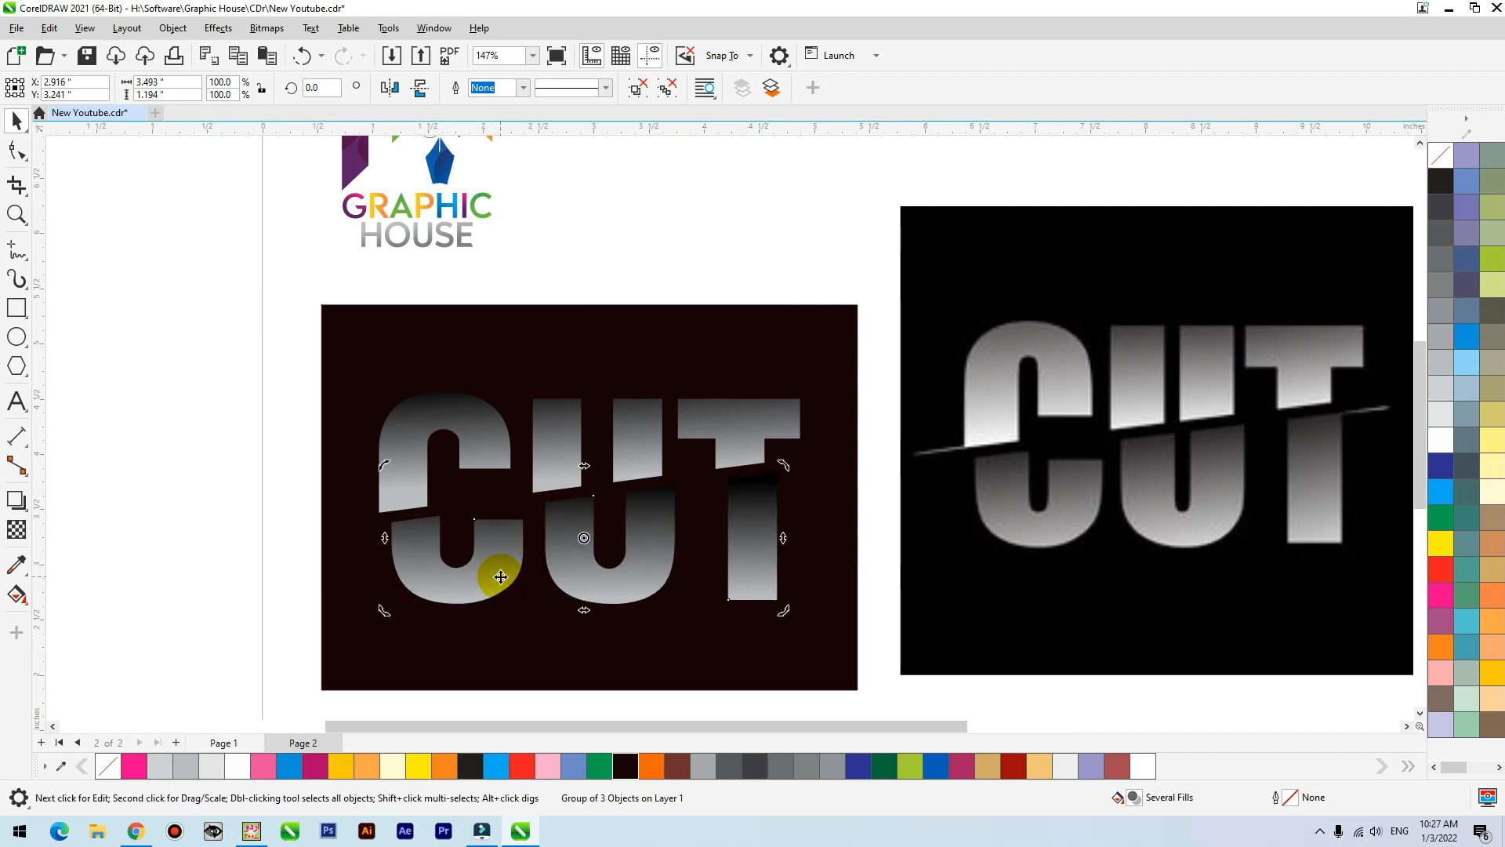
left_click(253, 493)
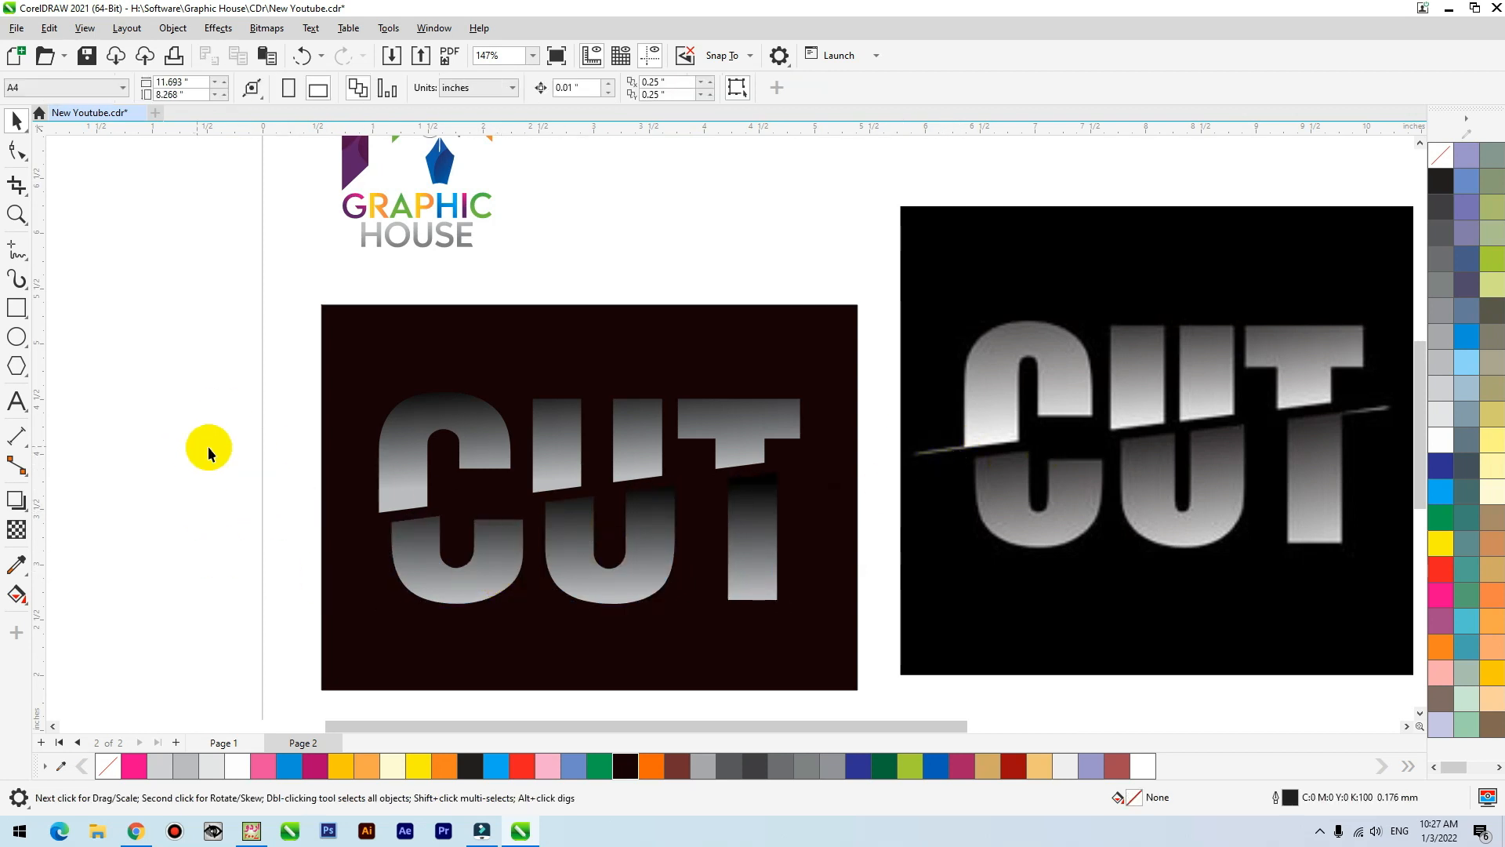
Draw a closed narrow right triangle about 0.82 by 0.16 inches with the Bézier tool, pointing left beside the letter C.
left_click(23, 261)
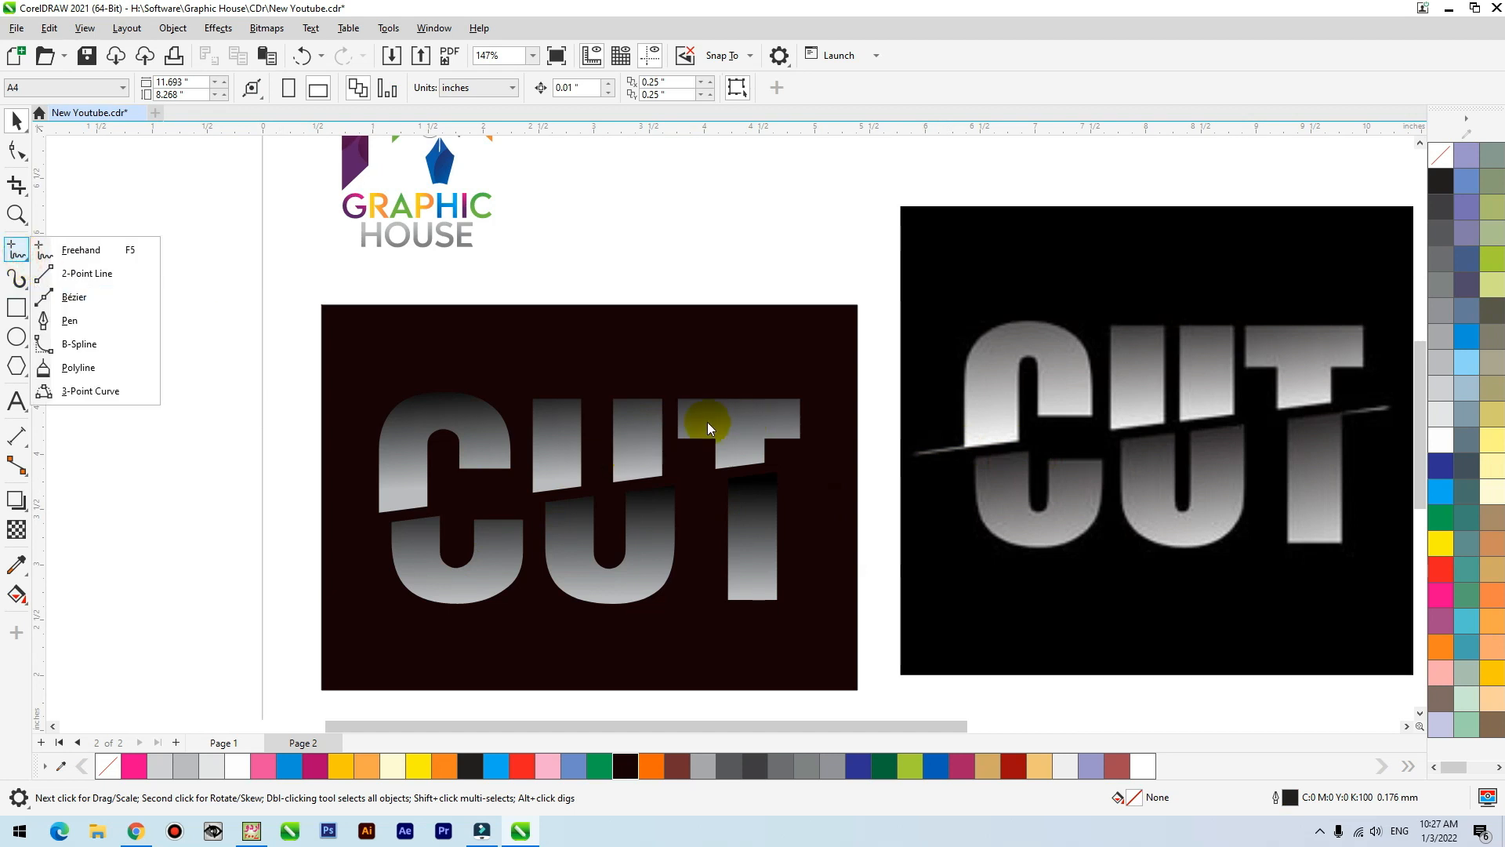
left_click(78, 248)
left_click(24, 265)
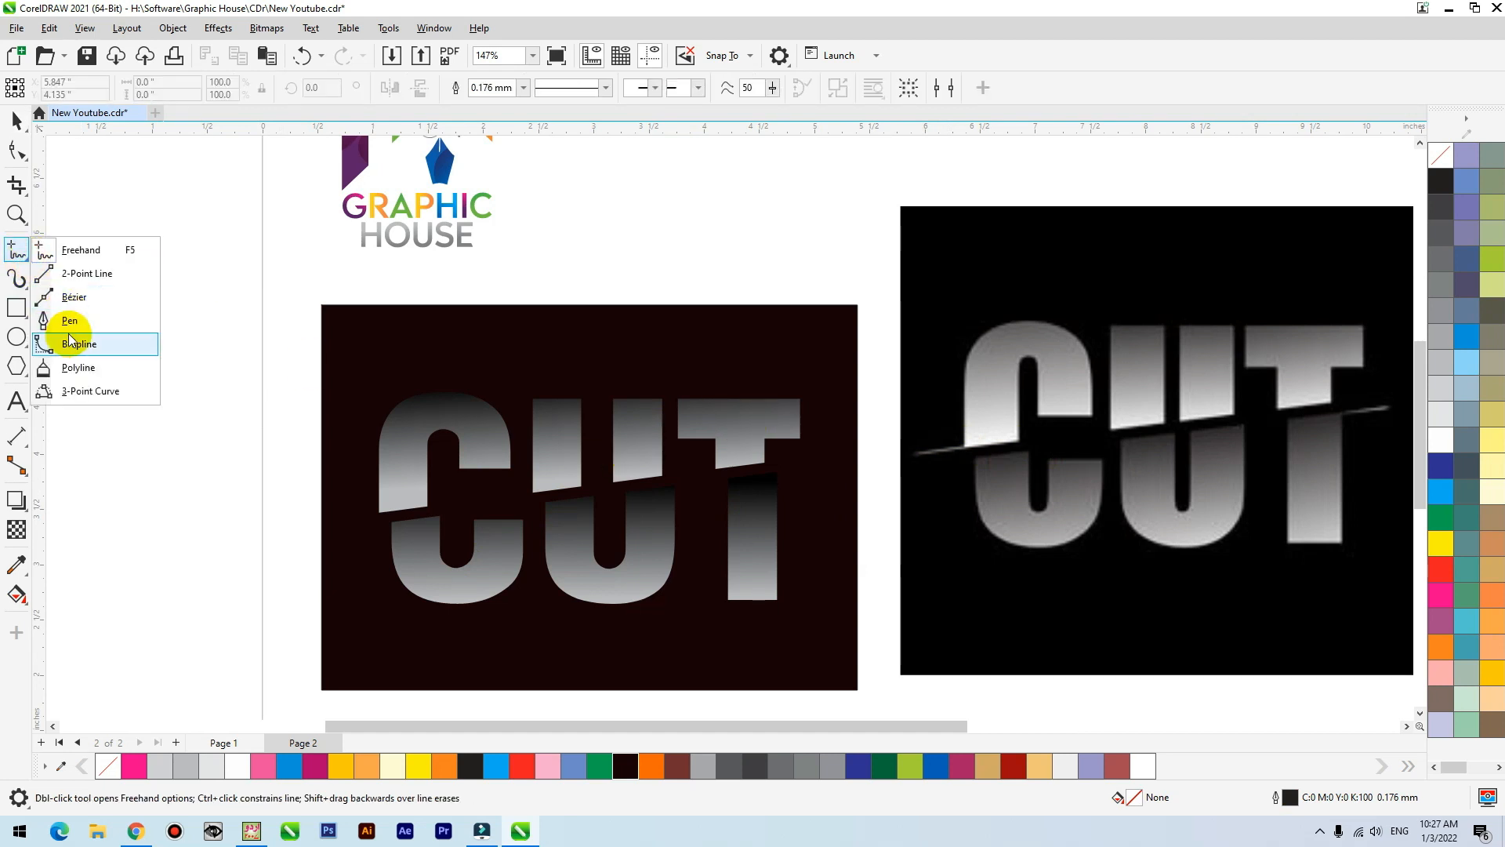
left_click(68, 296)
key("F2")
left_click_drag(566, 450, 127, 602)
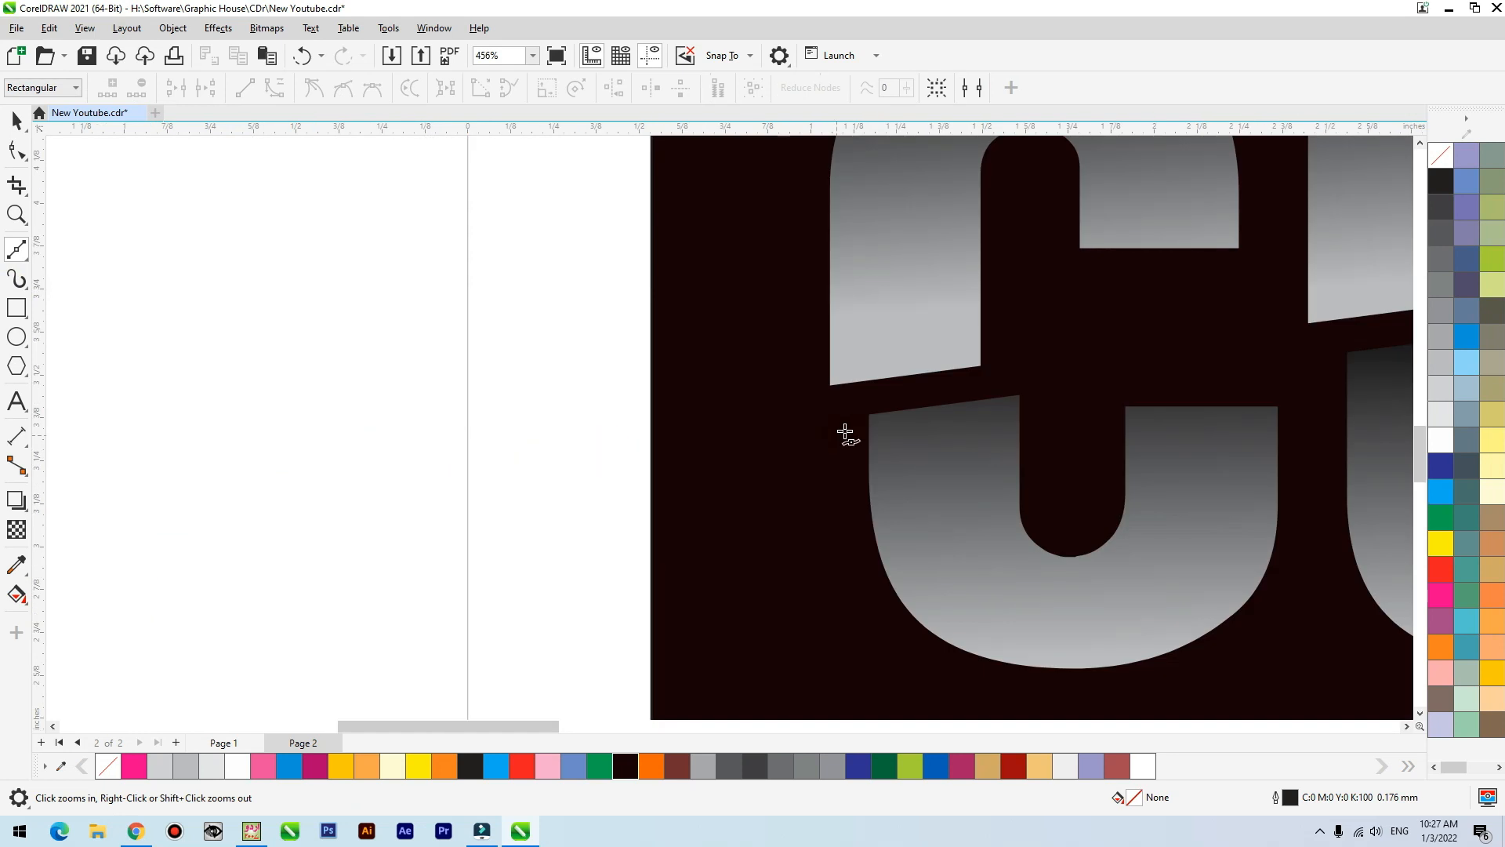
left_click(695, 381)
left_click(415, 434)
left_click(695, 434)
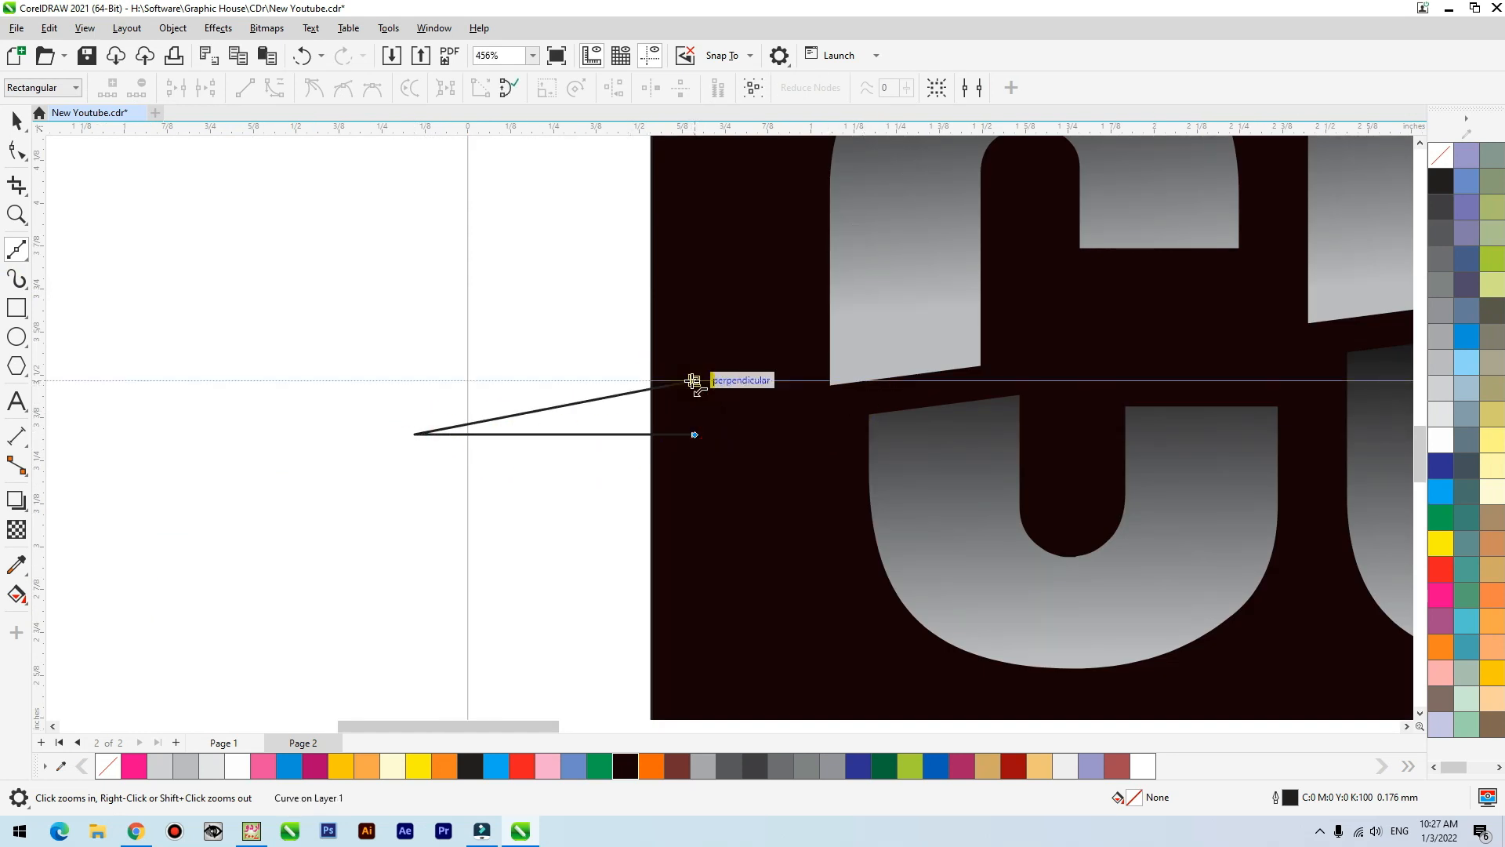
left_click(695, 381)
key("F10")
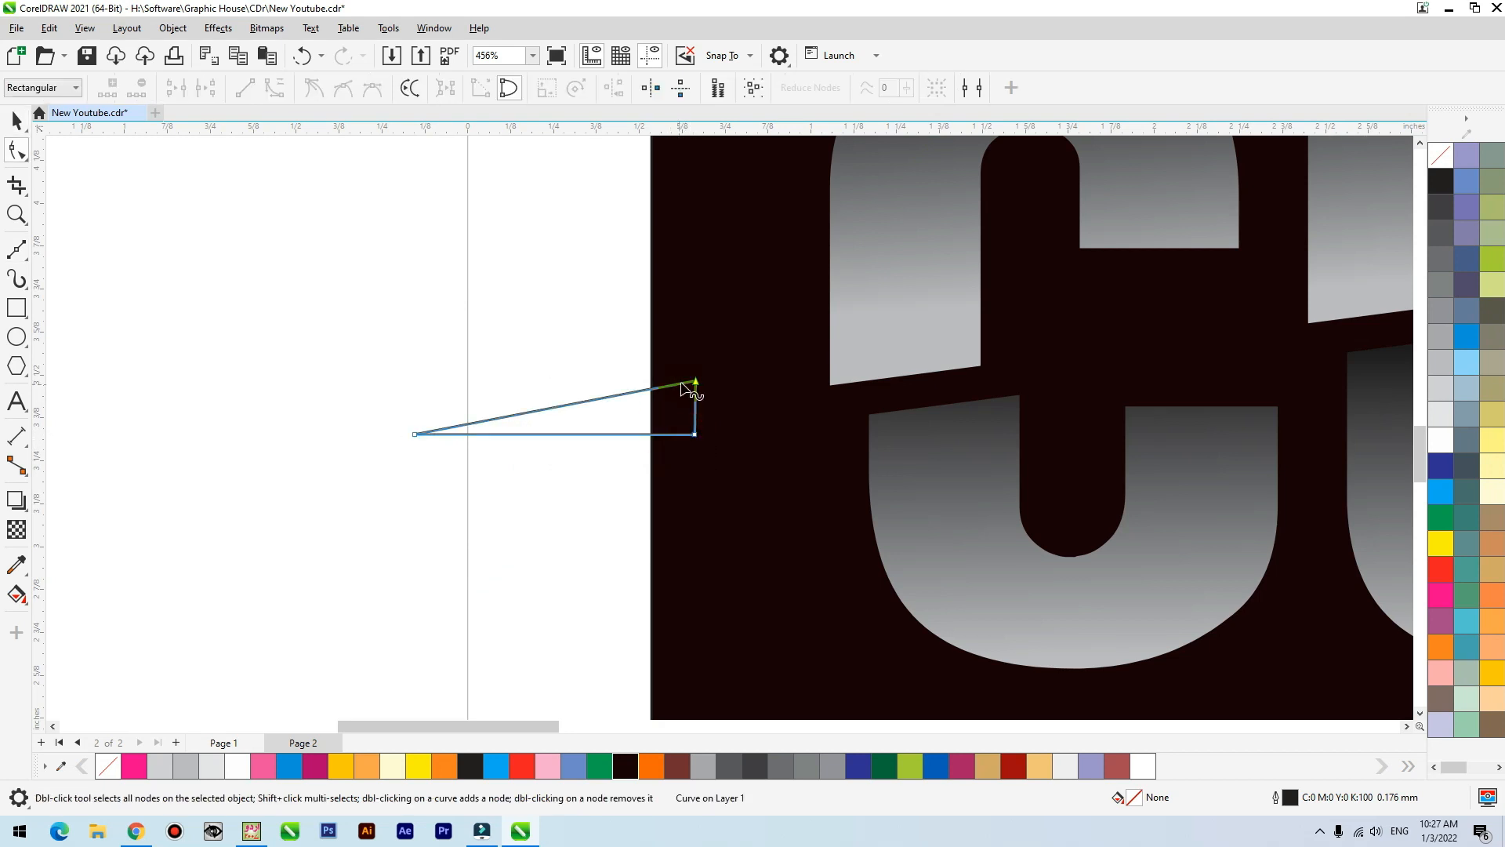
Move the triangle over the cut in the letter C's left stem and fill it with white.
key("space")
left_click_drag(685, 381, 972, 367)
left_click(1440, 441)
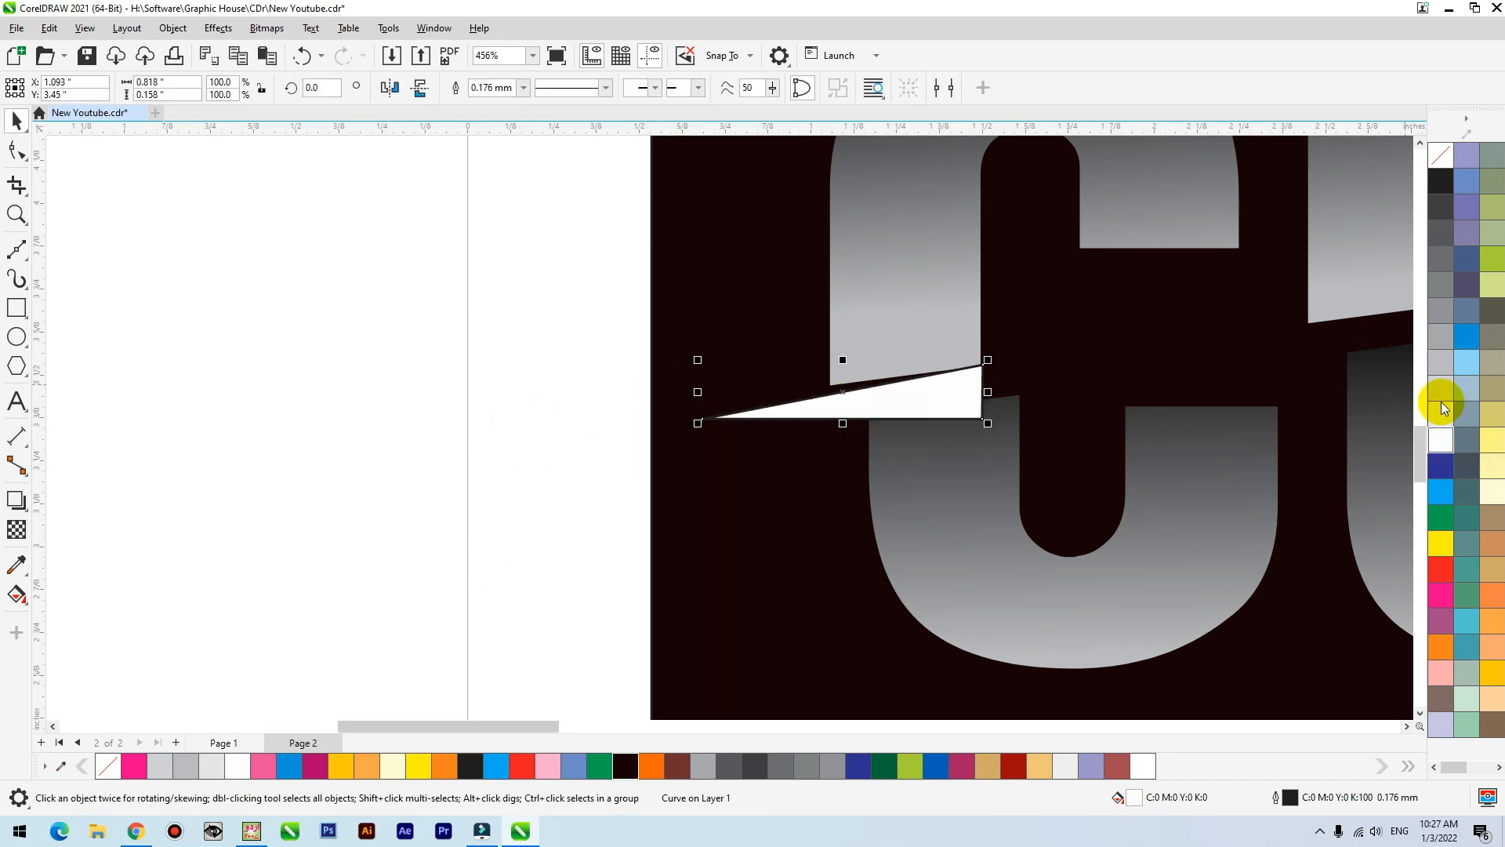
Remove the white triangle's outline and move its two right-hand nodes to the lower-left corner of the upper C stem.
right_click(1441, 156)
left_click_drag(1098, 285, 507, 495)
double_click(981, 468)
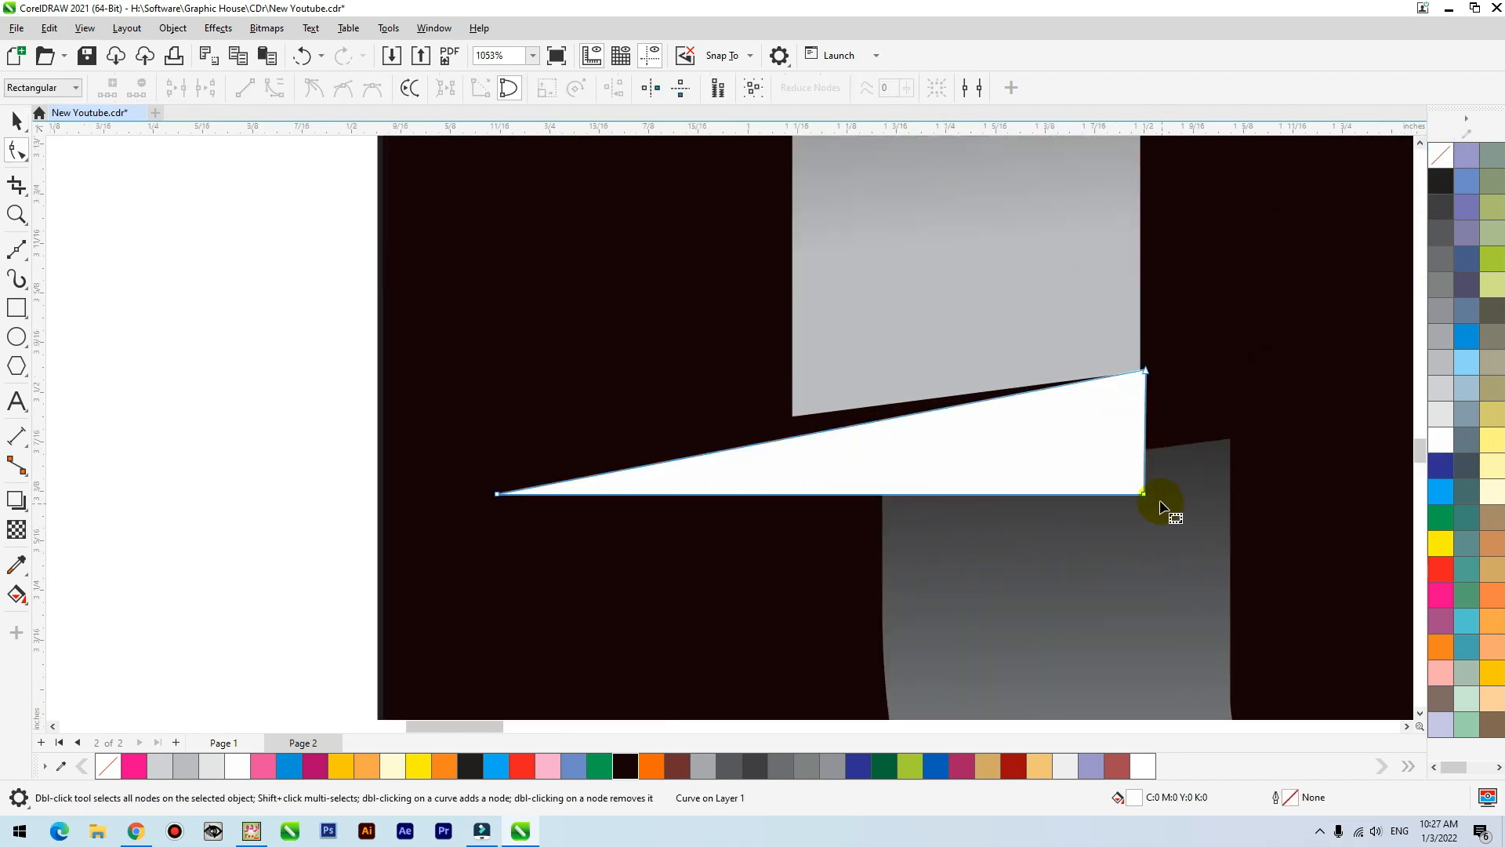
left_click_drag(1144, 372, 800, 418)
left_click_drag(1146, 496, 809, 424)
Refine the triangle's nodes against the stem corner and extend its tip outward, forming a thin spike about 0.41 by 0.10 inches.
key("F2")
left_click_drag(927, 347, 635, 480)
left_click_drag(817, 434, 809, 368)
left_click_drag(836, 471, 810, 431)
scroll(798, 486, "down", 3)
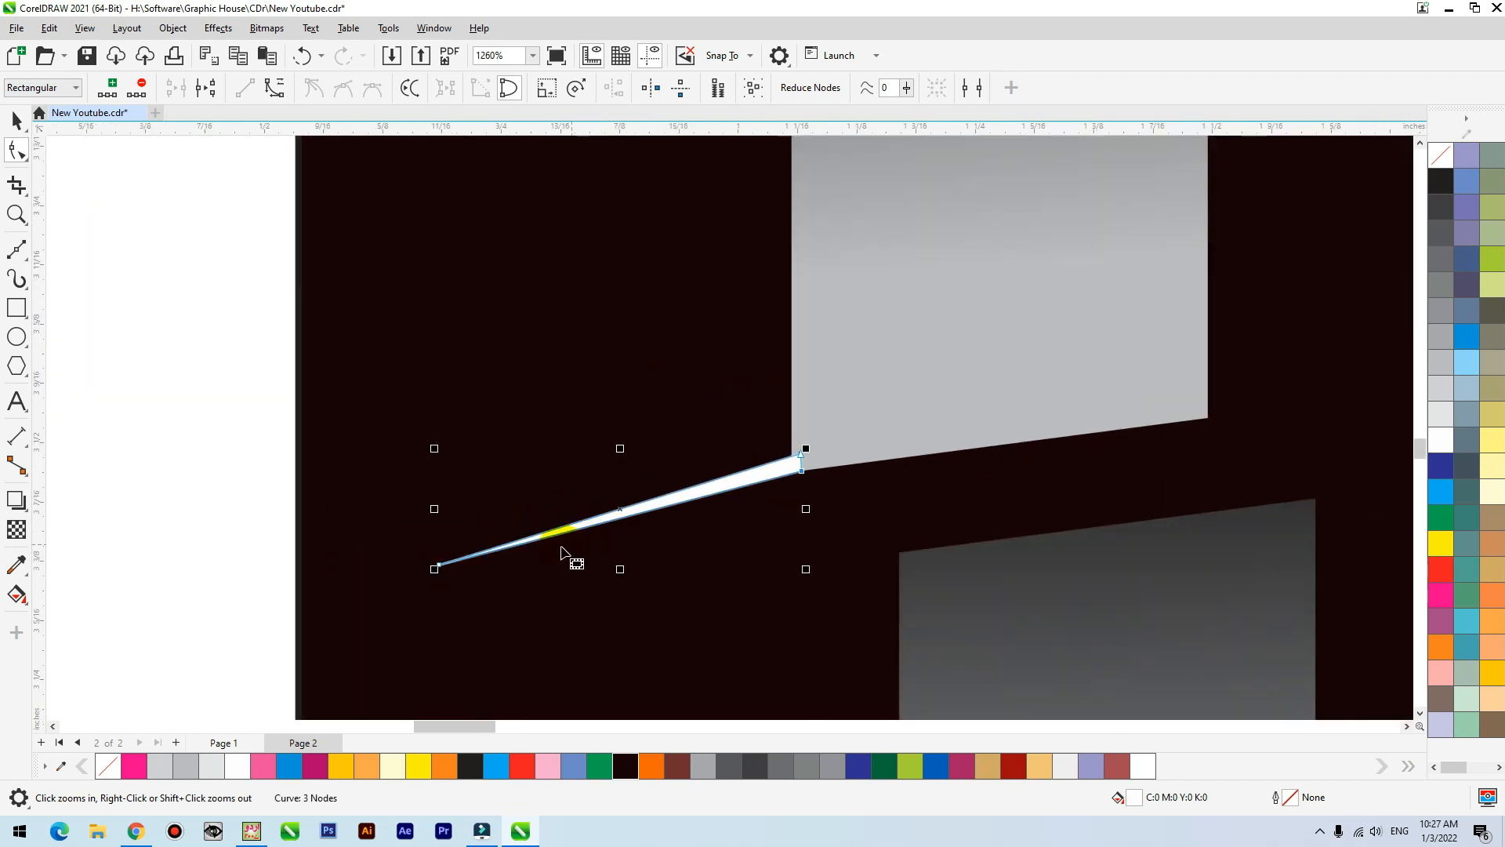
left_click_drag(439, 568, 406, 544)
key("space")
scroll(403, 572, "down", 1)
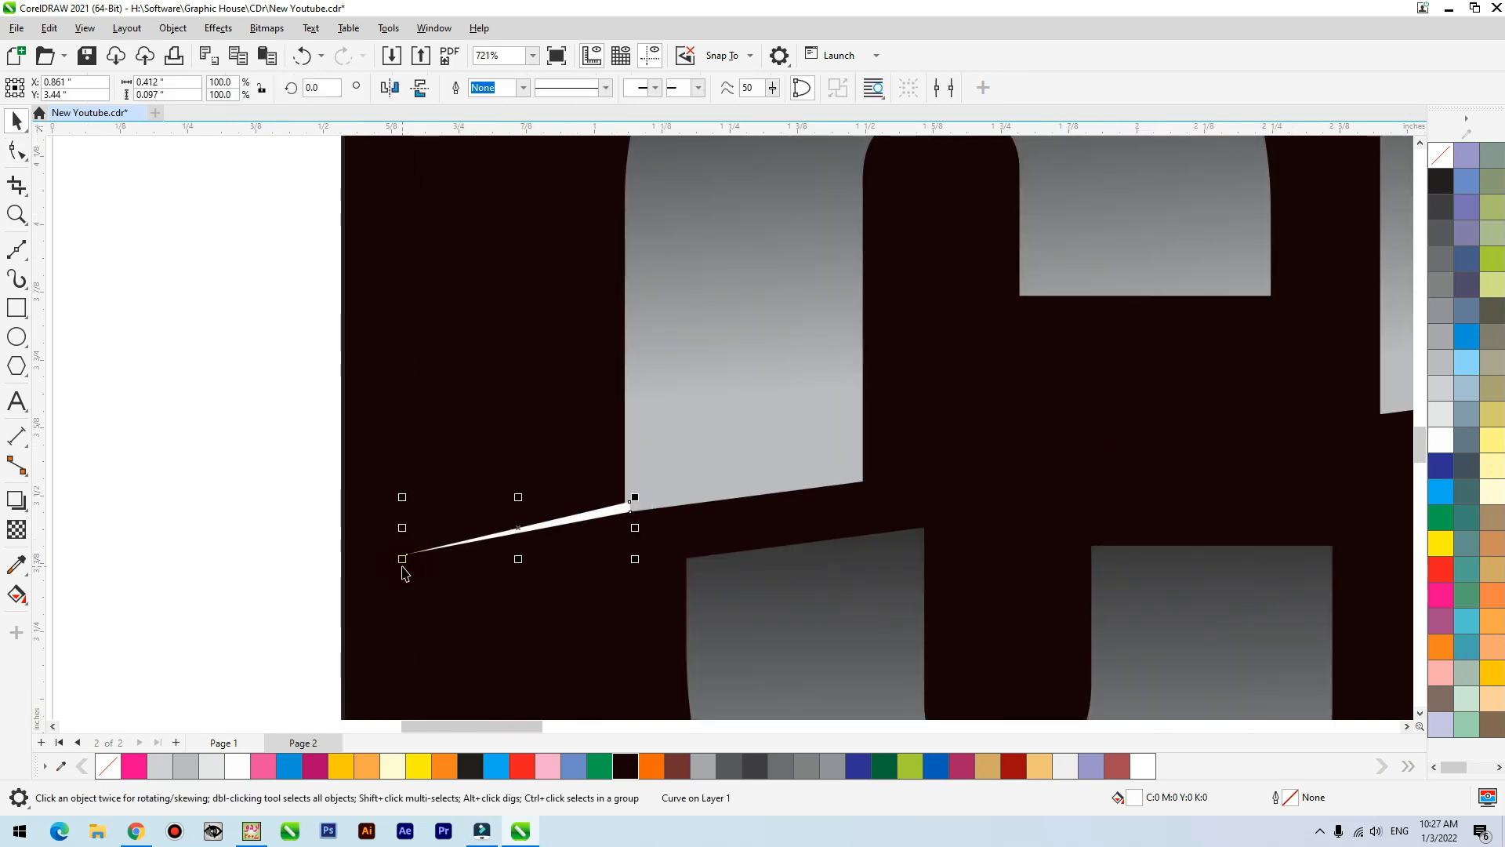
Copy the fill properties from the upper half of the letter C to the spike.
left_click(49, 29)
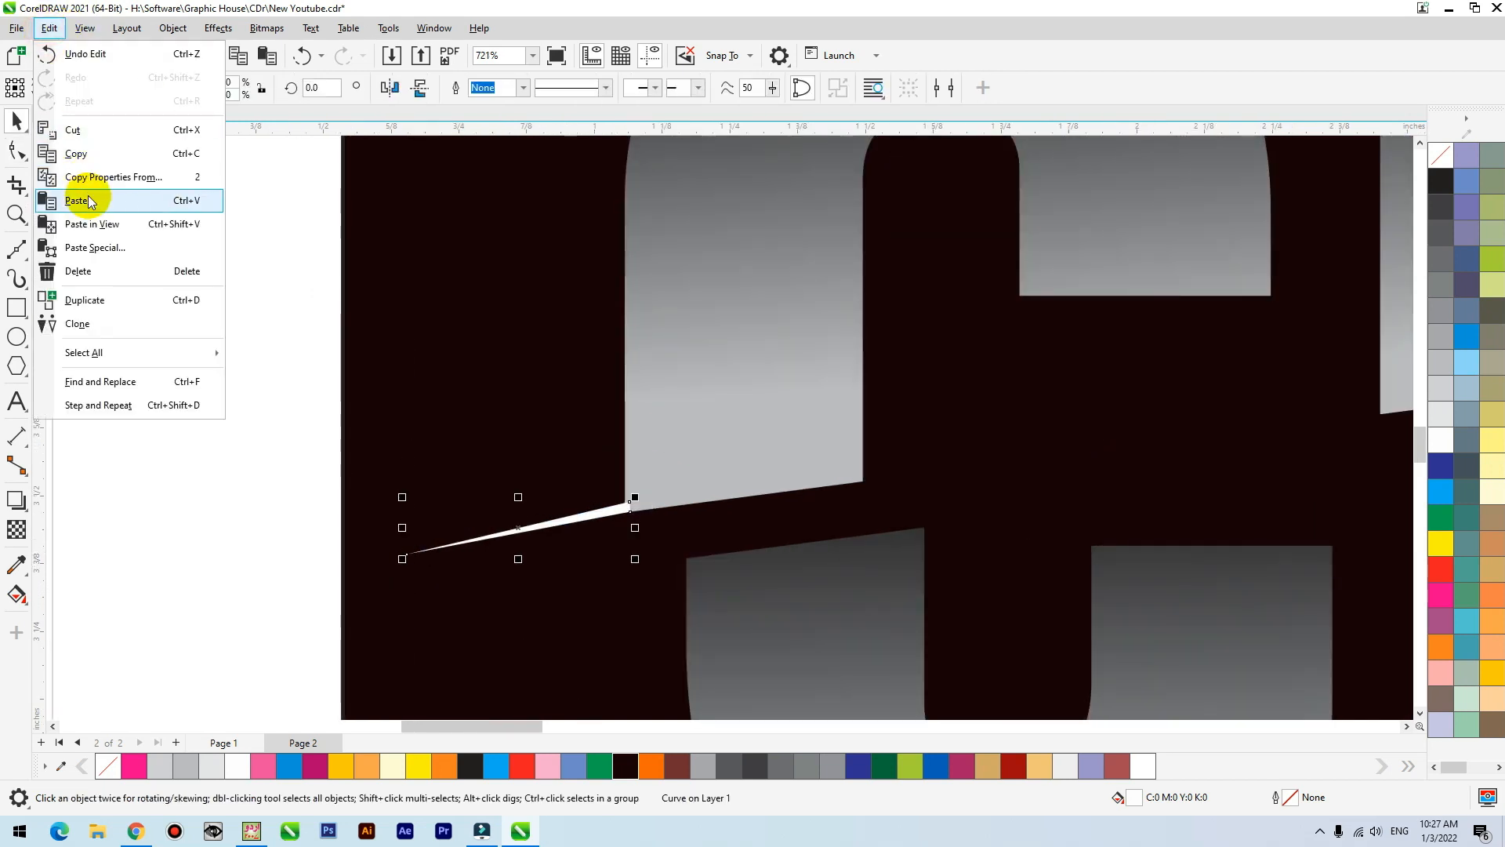
left_click(119, 179)
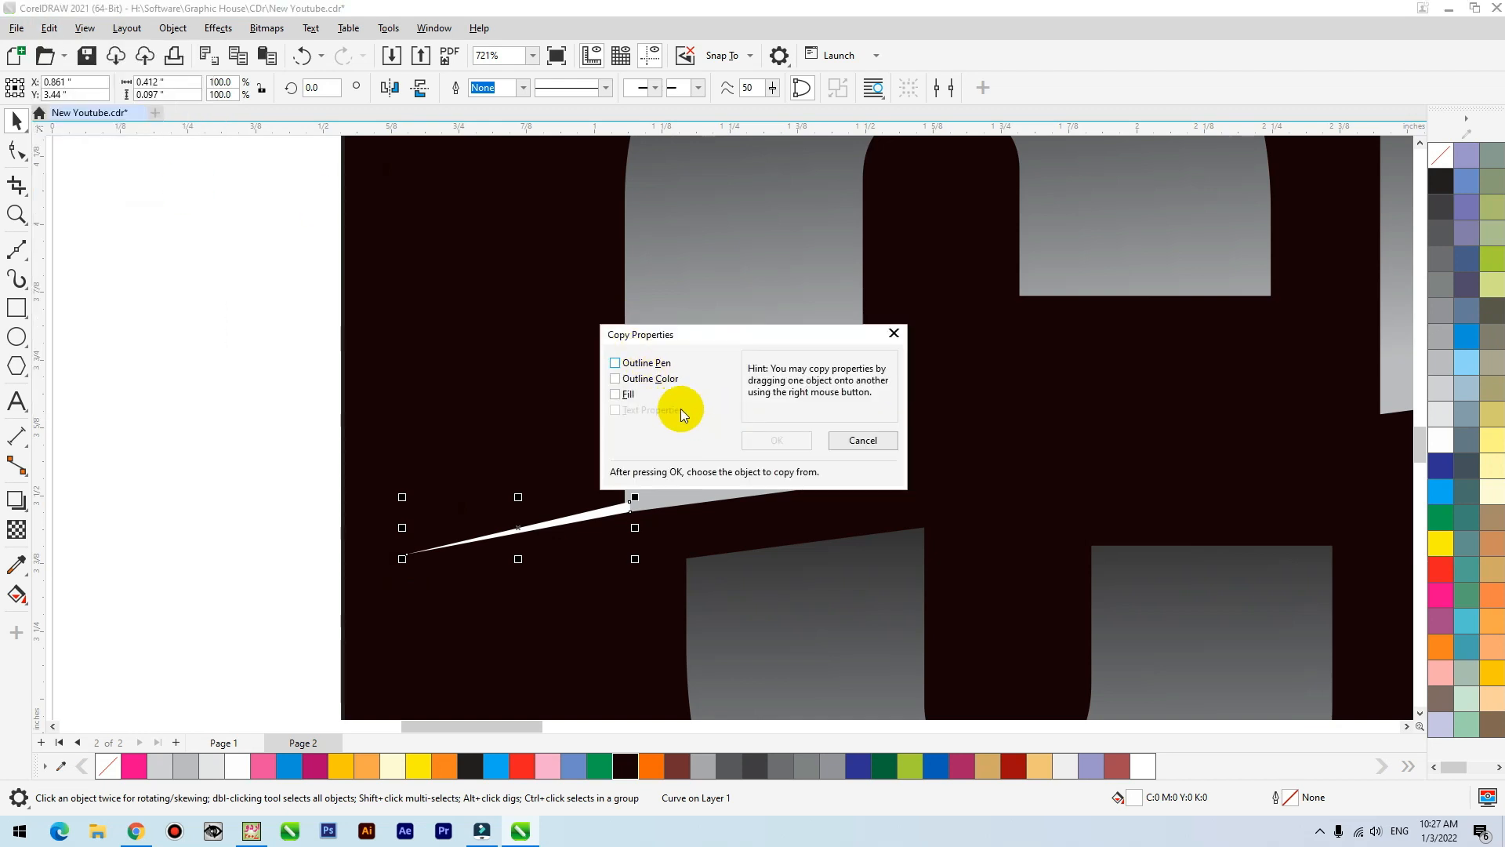
left_click(760, 439)
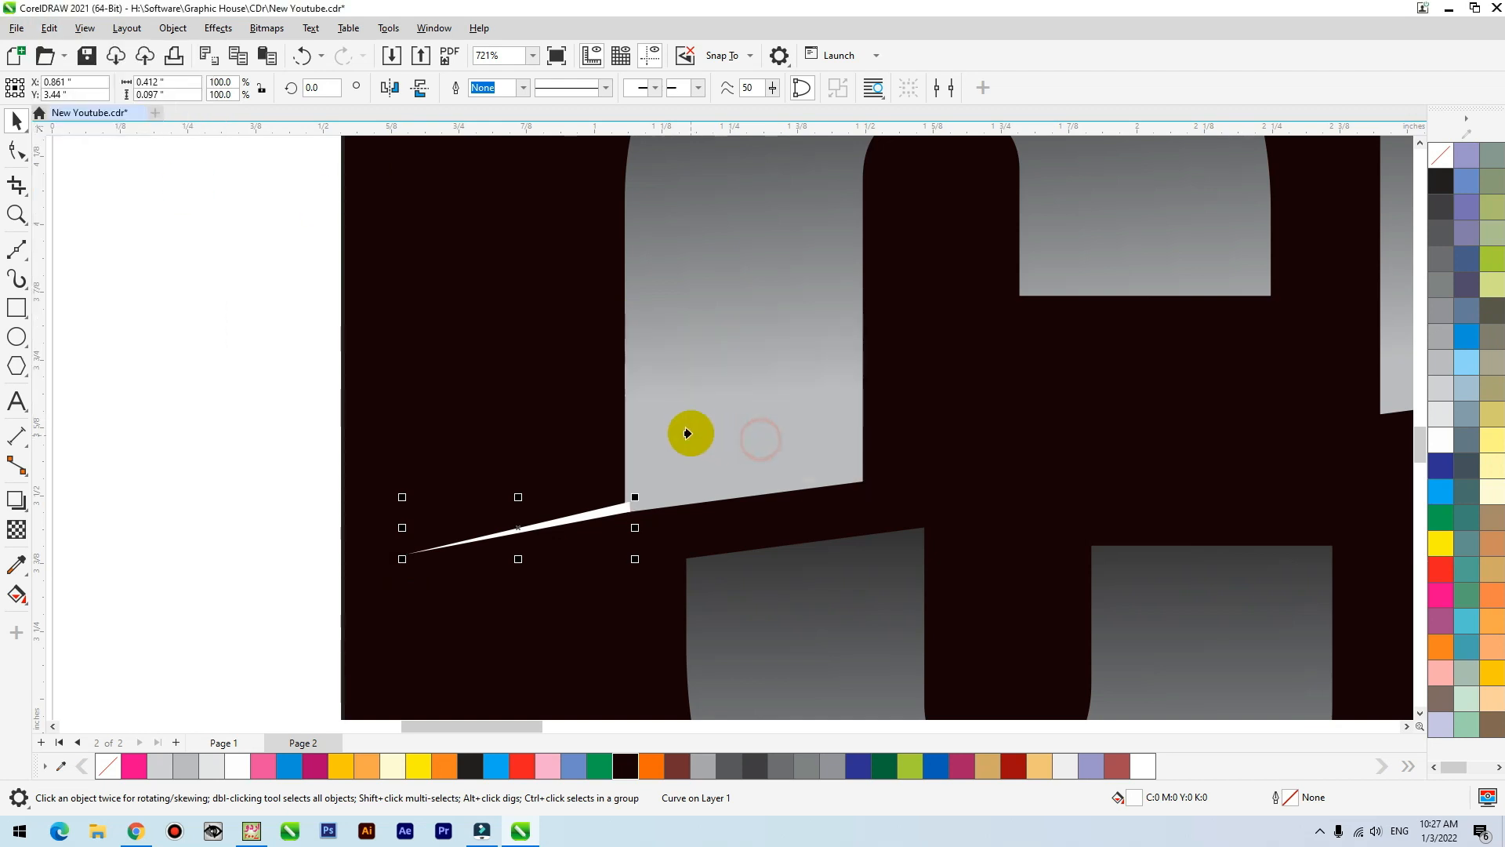
left_click(688, 427)
Realign the spike's fountain fill along its length, from light grey at the C stem to black beyond the pointed tip.
key("g")
left_click_drag(632, 505, 832, 444)
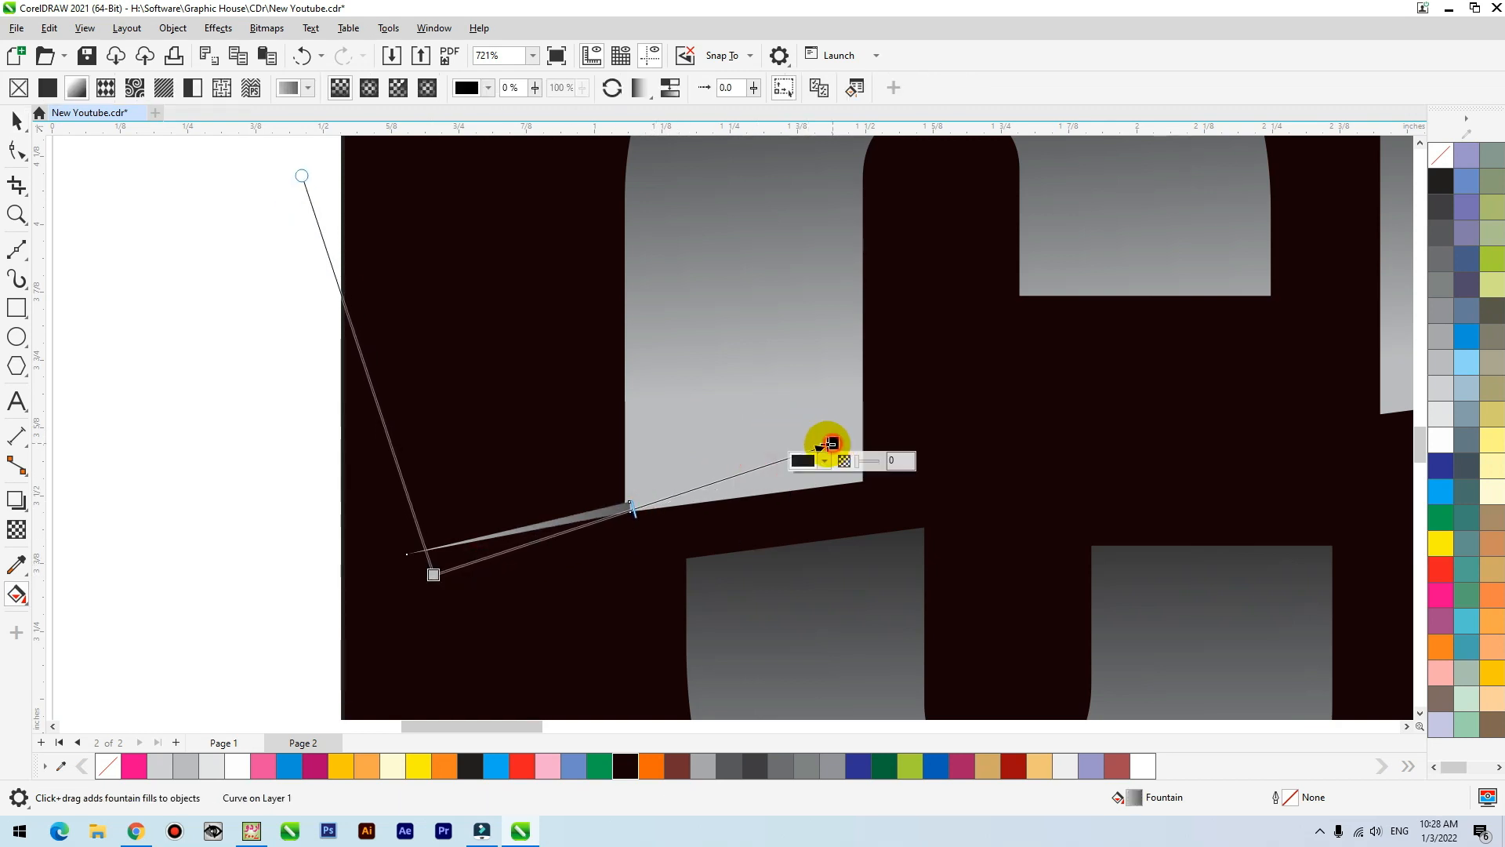
key("space")
key("g")
left_click_drag(466, 532, 254, 586)
left_click_drag(694, 466, 649, 508)
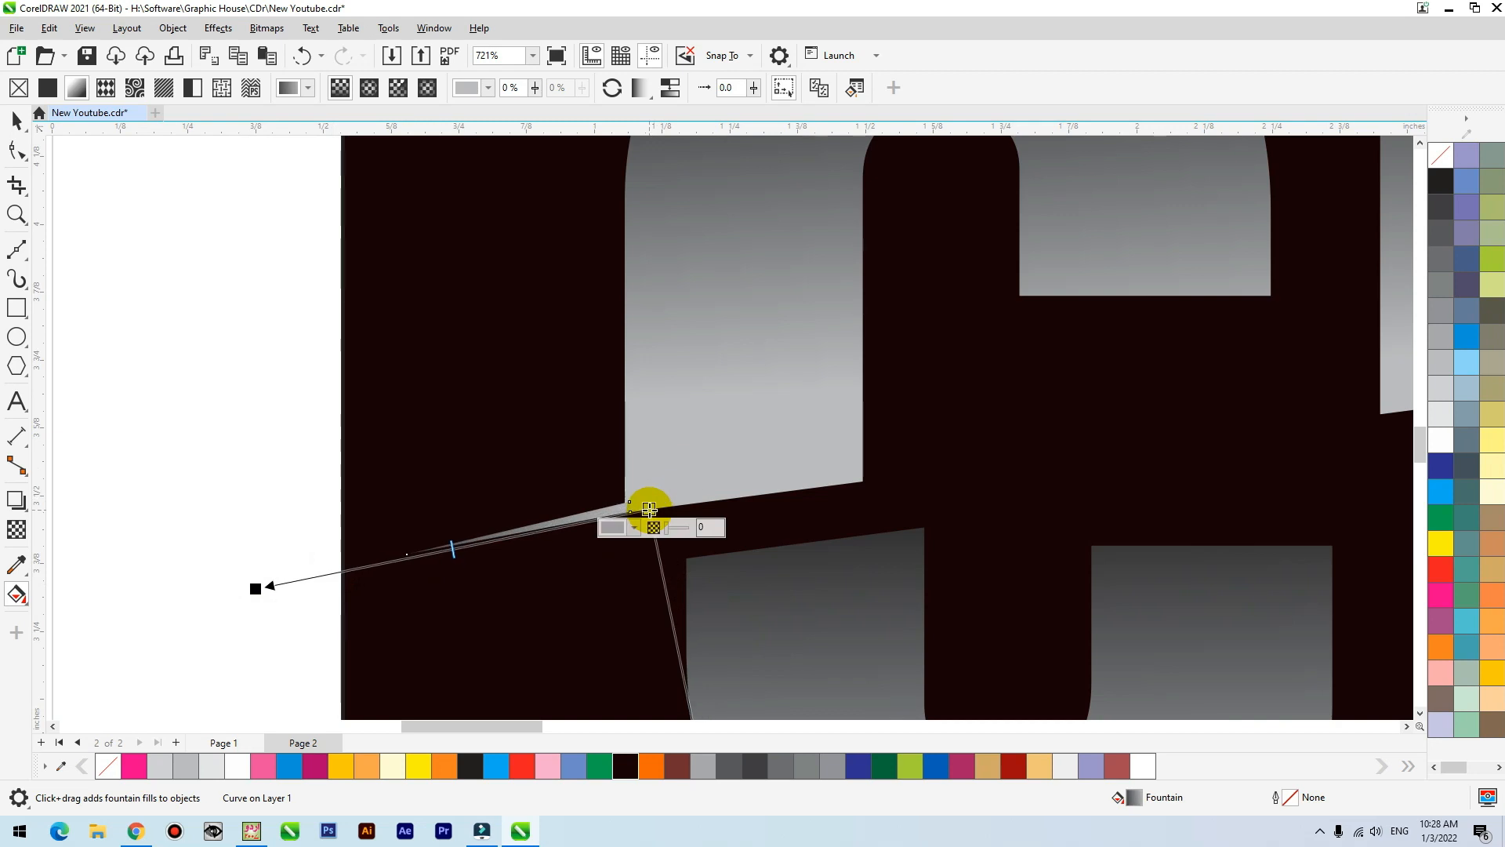
key("space")
scroll(246, 515, "down", 8)
left_click(223, 478)
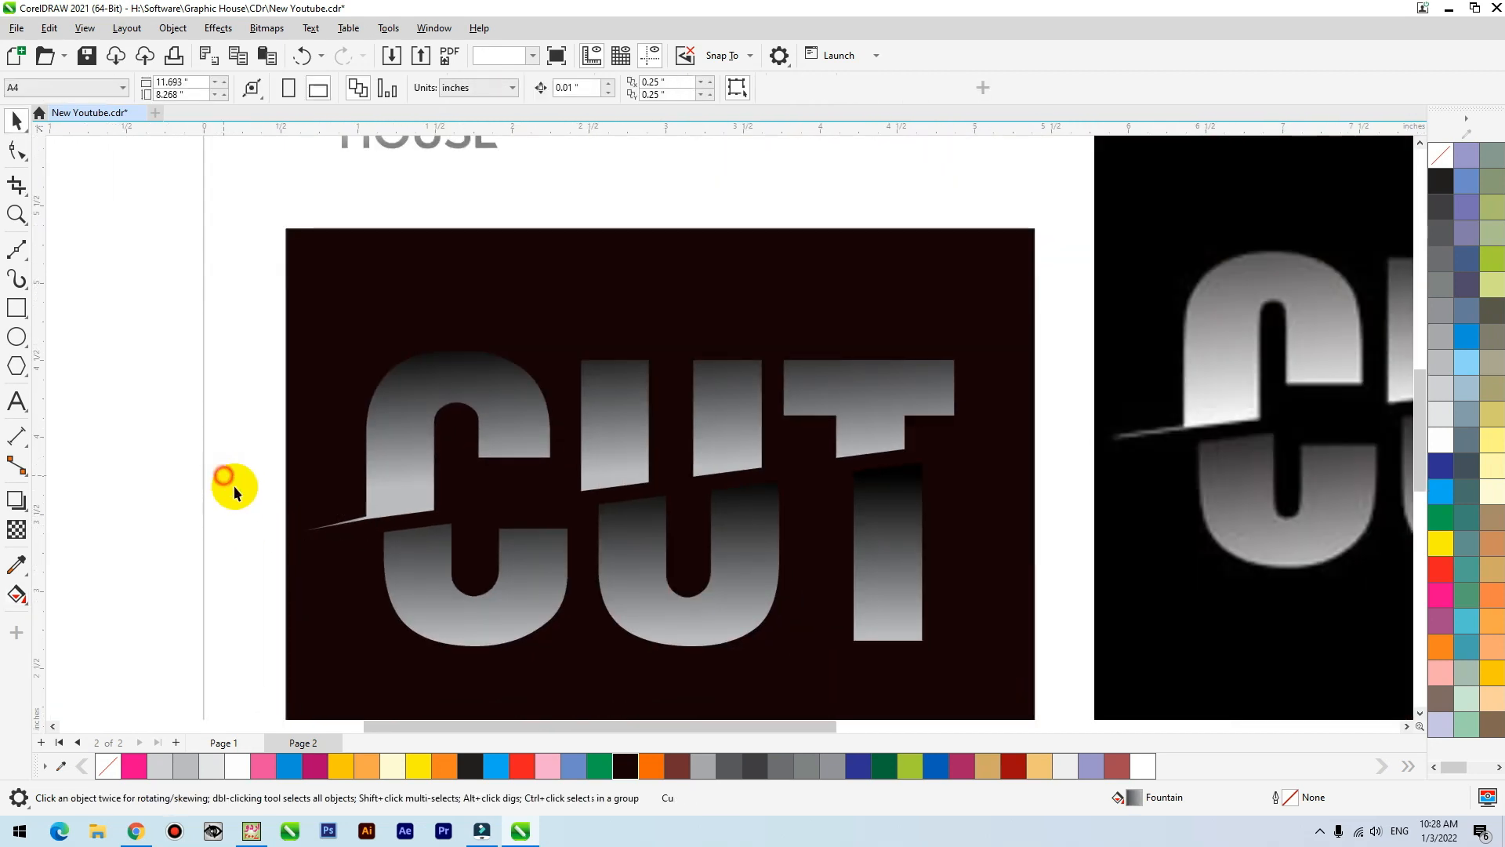
Place a copy of the spike at the cut of the lower T and mirror it horizontally so it points right.
left_click(346, 522)
key("F2")
left_click_drag(1110, 421, 716, 591)
left_click(392, 91)
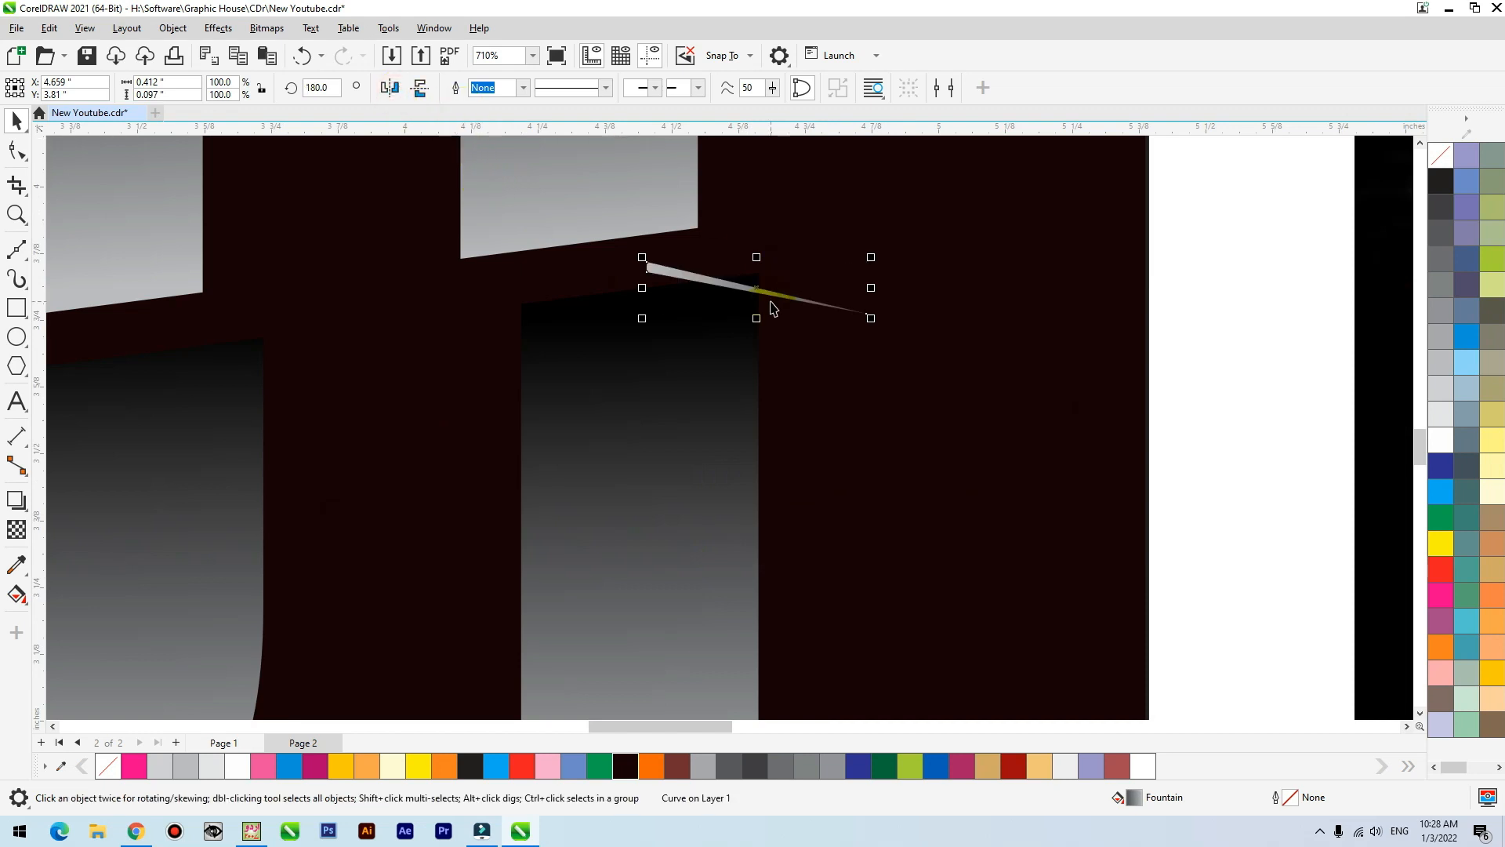
left_click_drag(838, 329, 837, 328)
Outline the lower letters in white and rotate the copied spike to about 199.2°, fitting it to the lower T's upper-right corner.
left_click(725, 368)
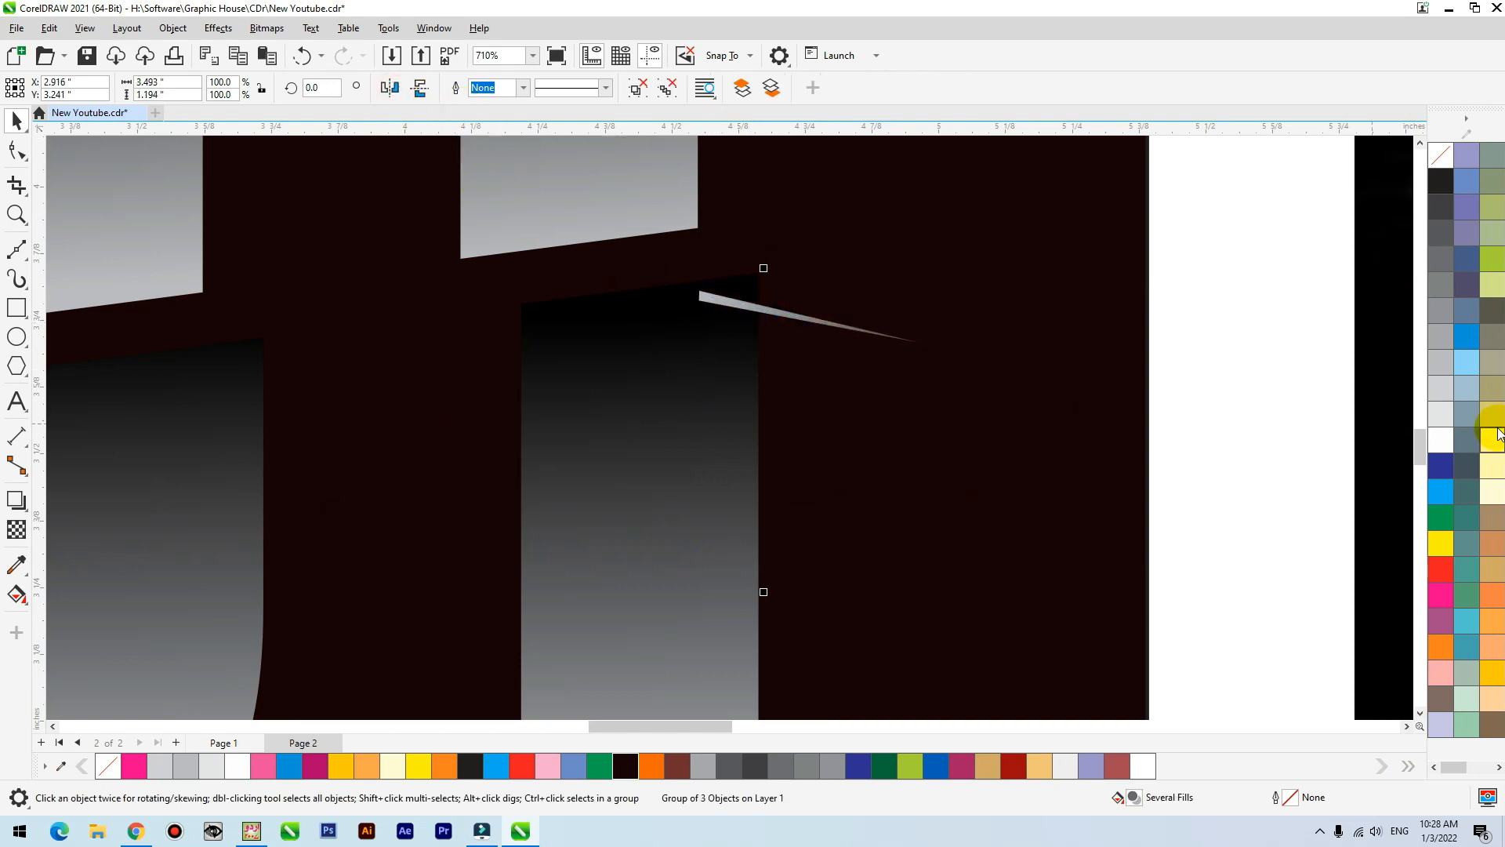
right_click(1439, 459)
mouse_move(802, 317)
left_mouse_down()
mouse_move(816, 309)
mouse_move(794, 293)
left_mouse_up()
left_click(794, 293)
left_click_drag(938, 261, 932, 216)
left_click_drag(776, 303, 790, 269)
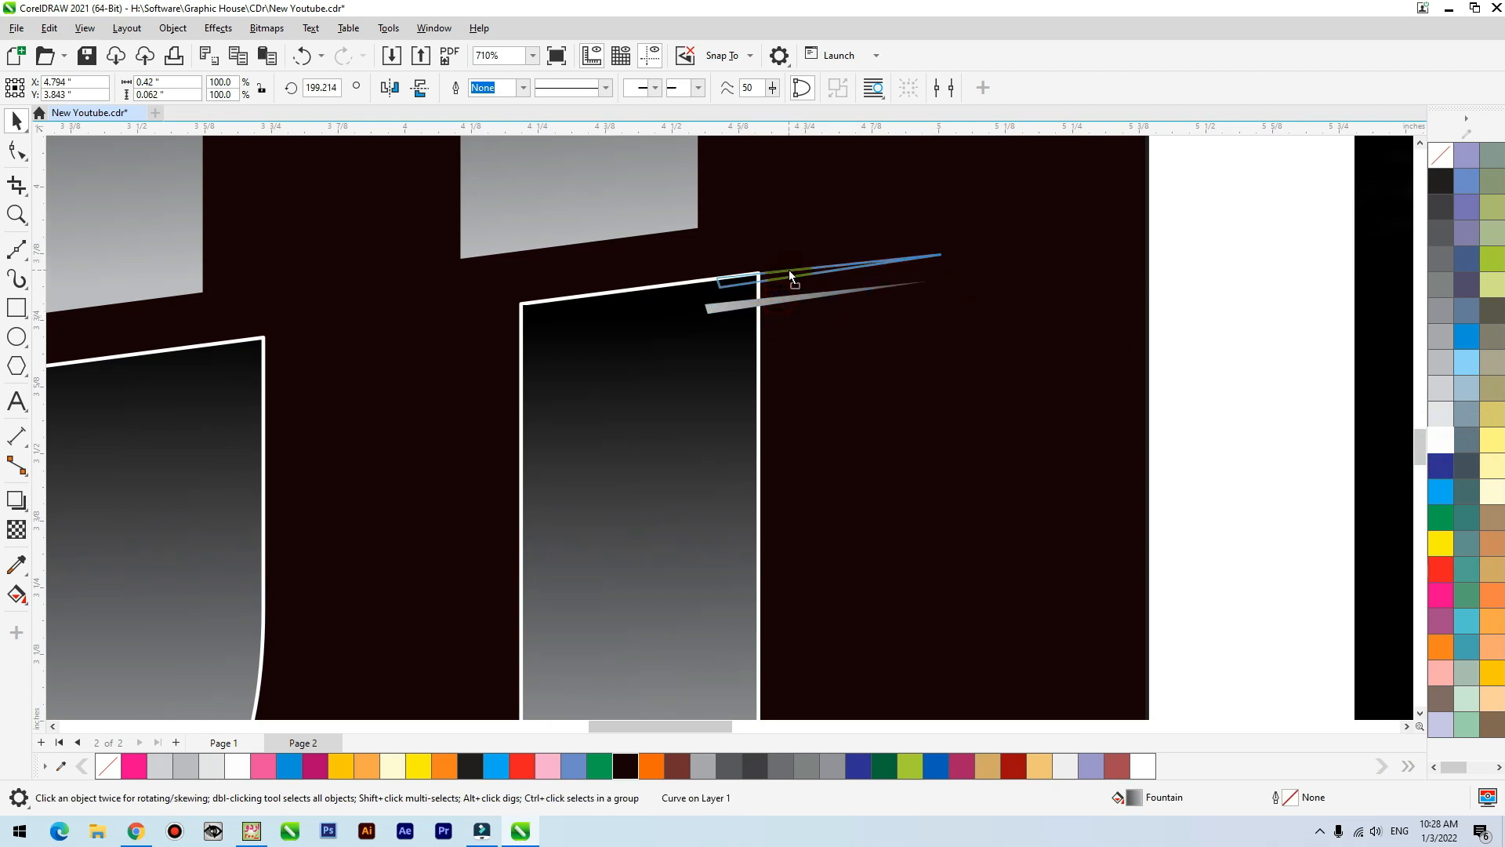
Reverse the copied spike's fountain fill so it runs from dark at the T to light at the tip.
key("g")
left_click_drag(963, 249, 702, 312)
key("space")
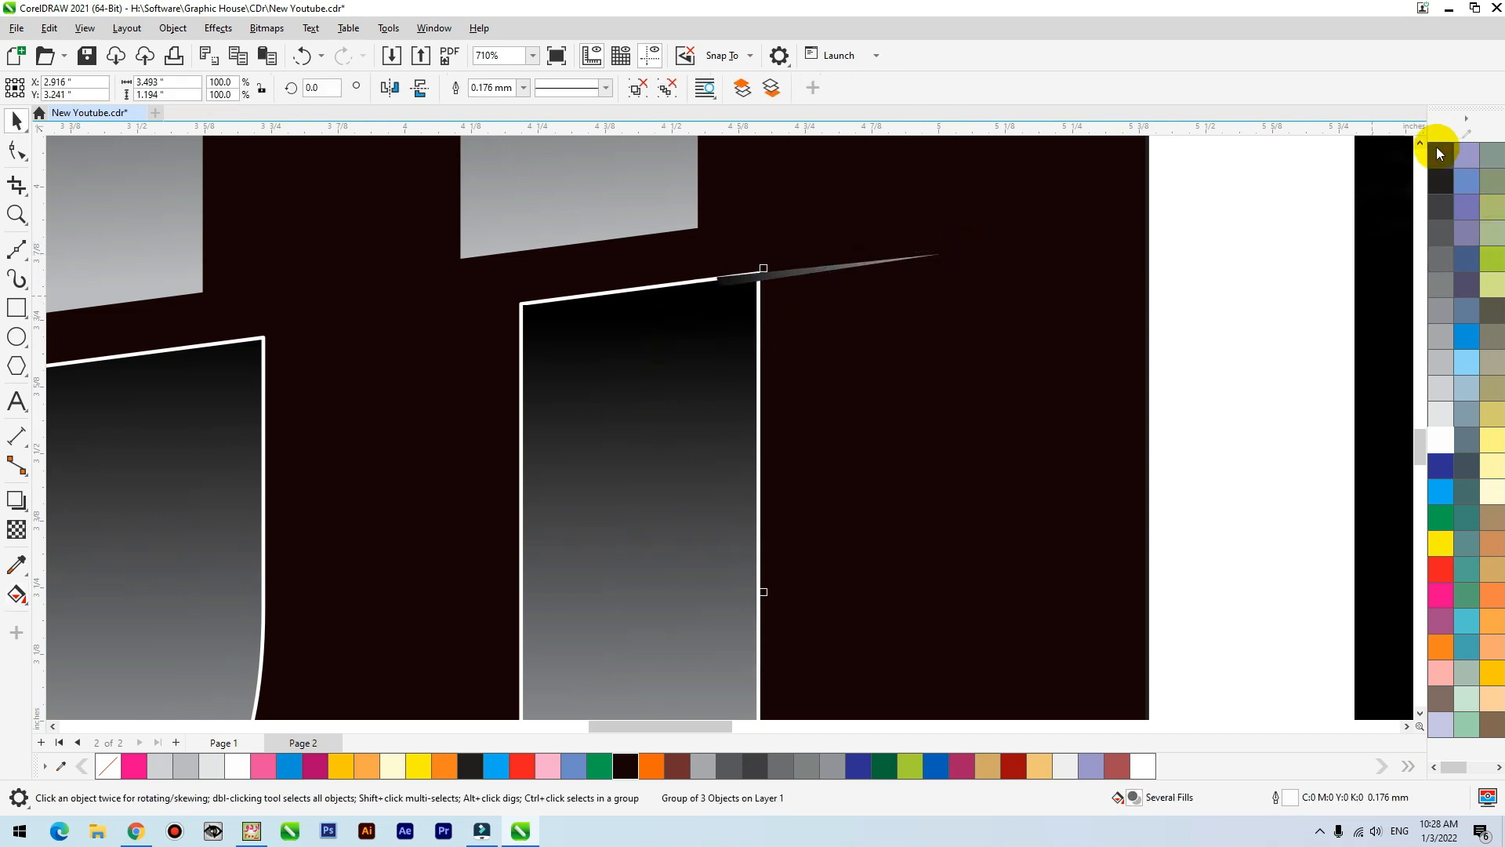
Remove the white outline from the lower letter group and compare the artwork with the reference.
right_click(1441, 153)
left_click(994, 387)
key("shift+F2")
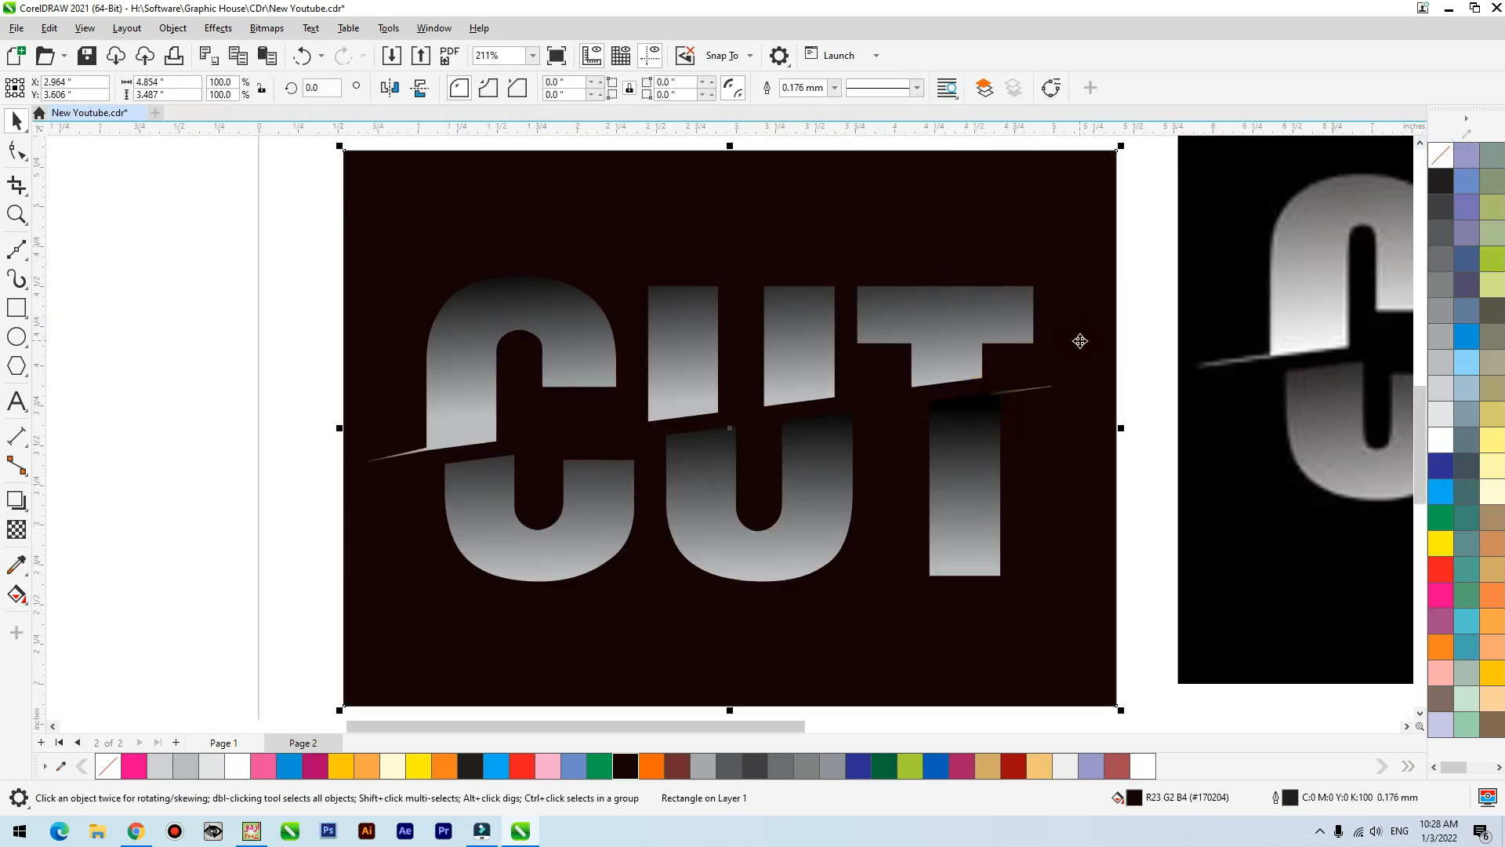
scroll(326, 494, "down", 2)
left_click(422, 506)
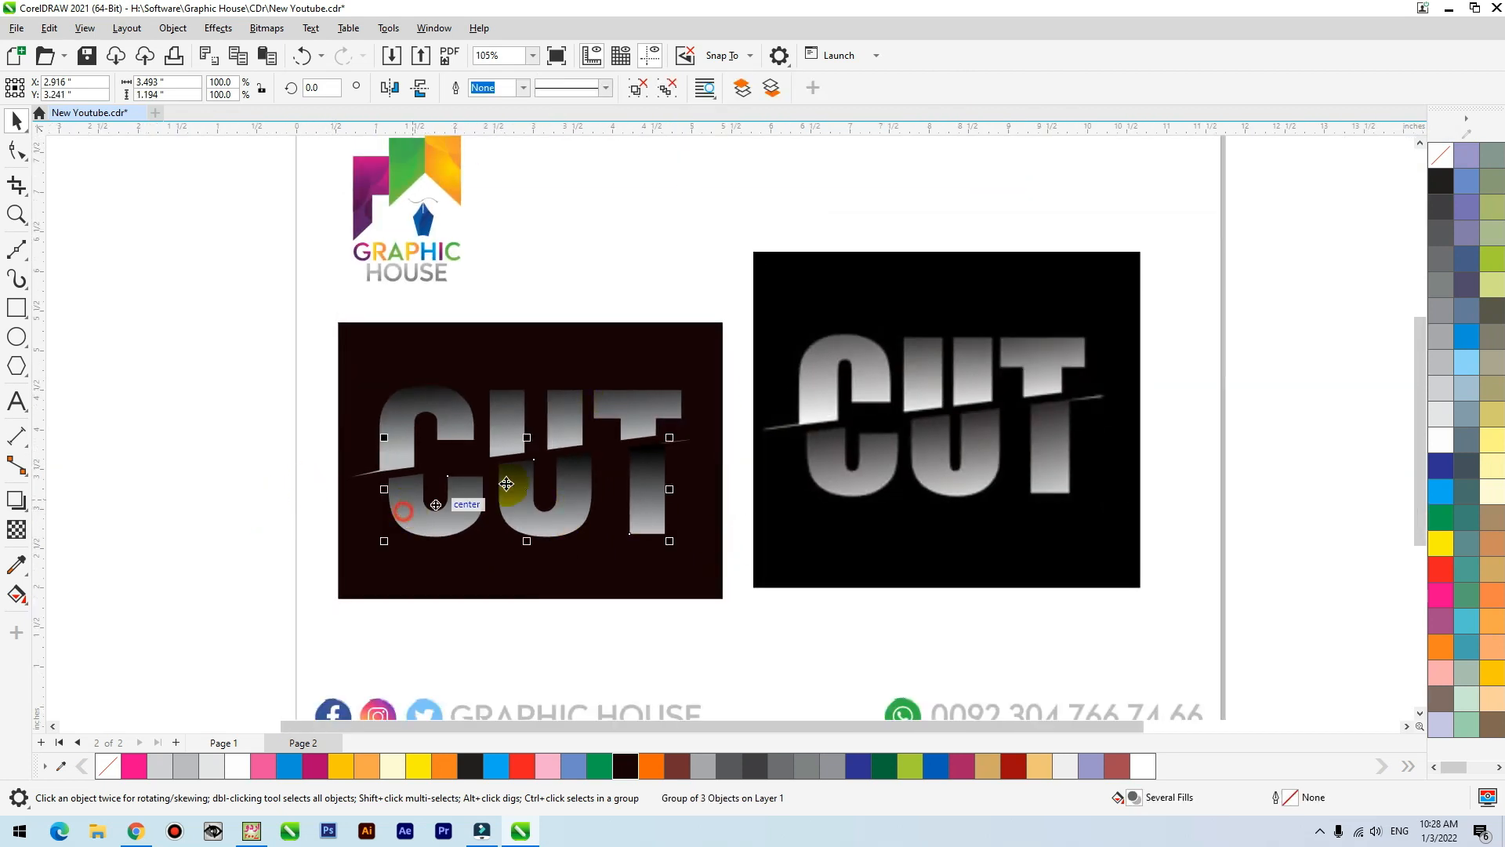
left_click(255, 497)
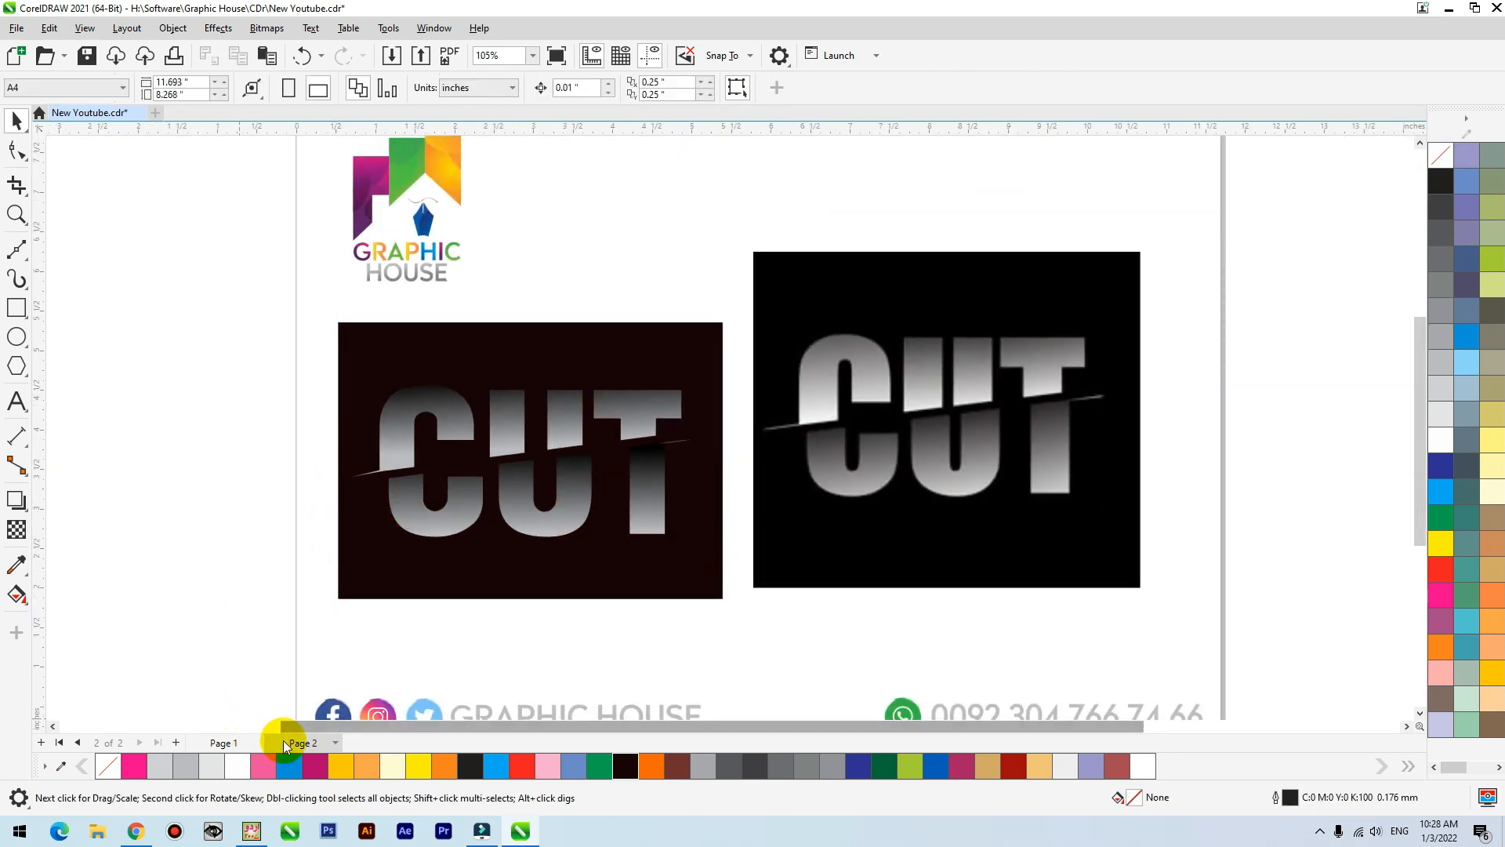
Open Page 1 and move the forest photo, the woman's portrait and the poster reference apart to free the middle of the page.
left_click(223, 743)
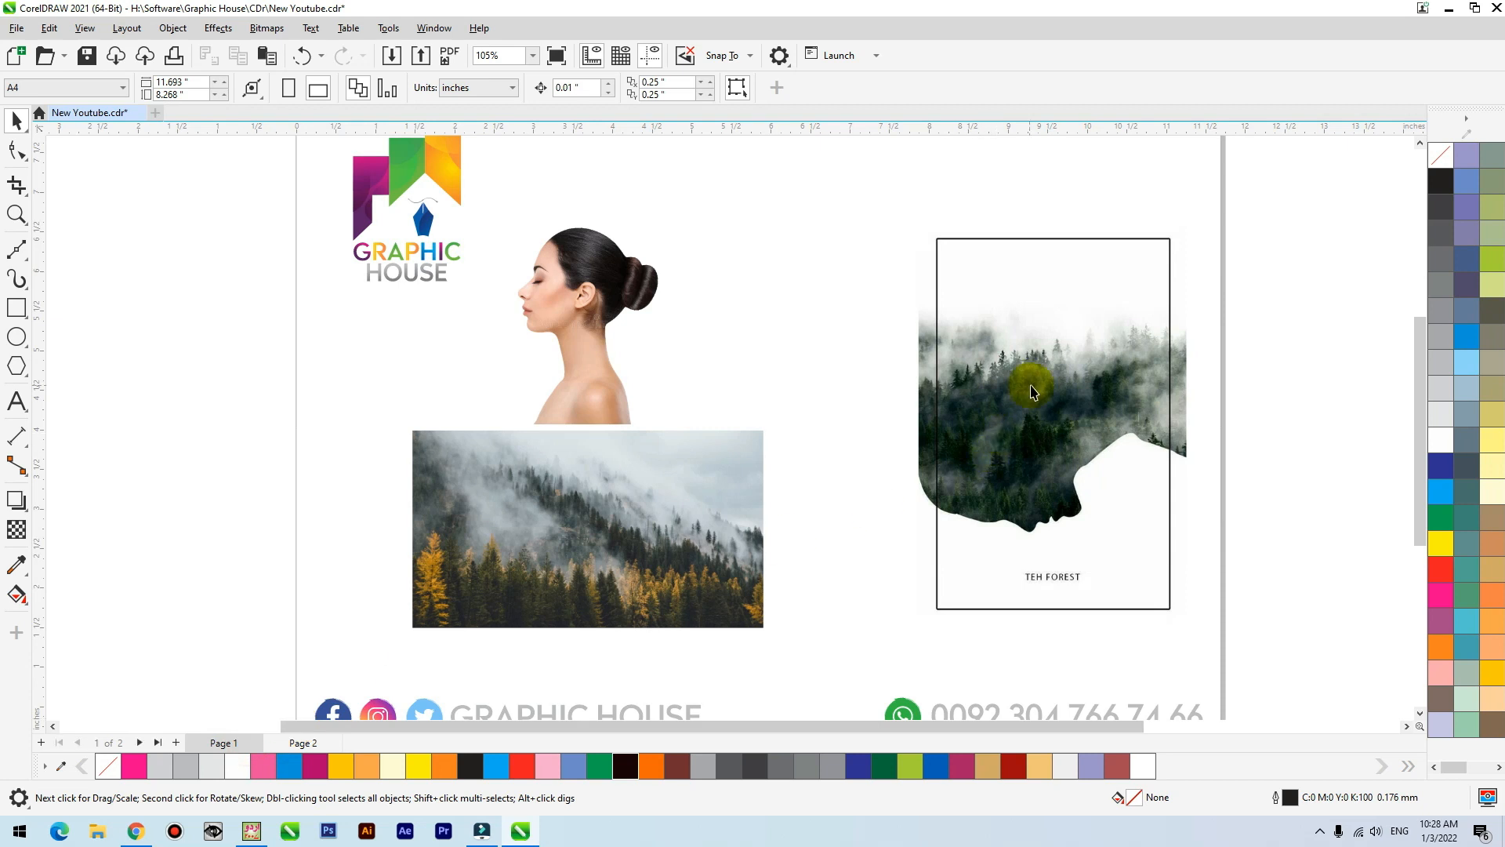
left_click_drag(1063, 406, 1055, 428)
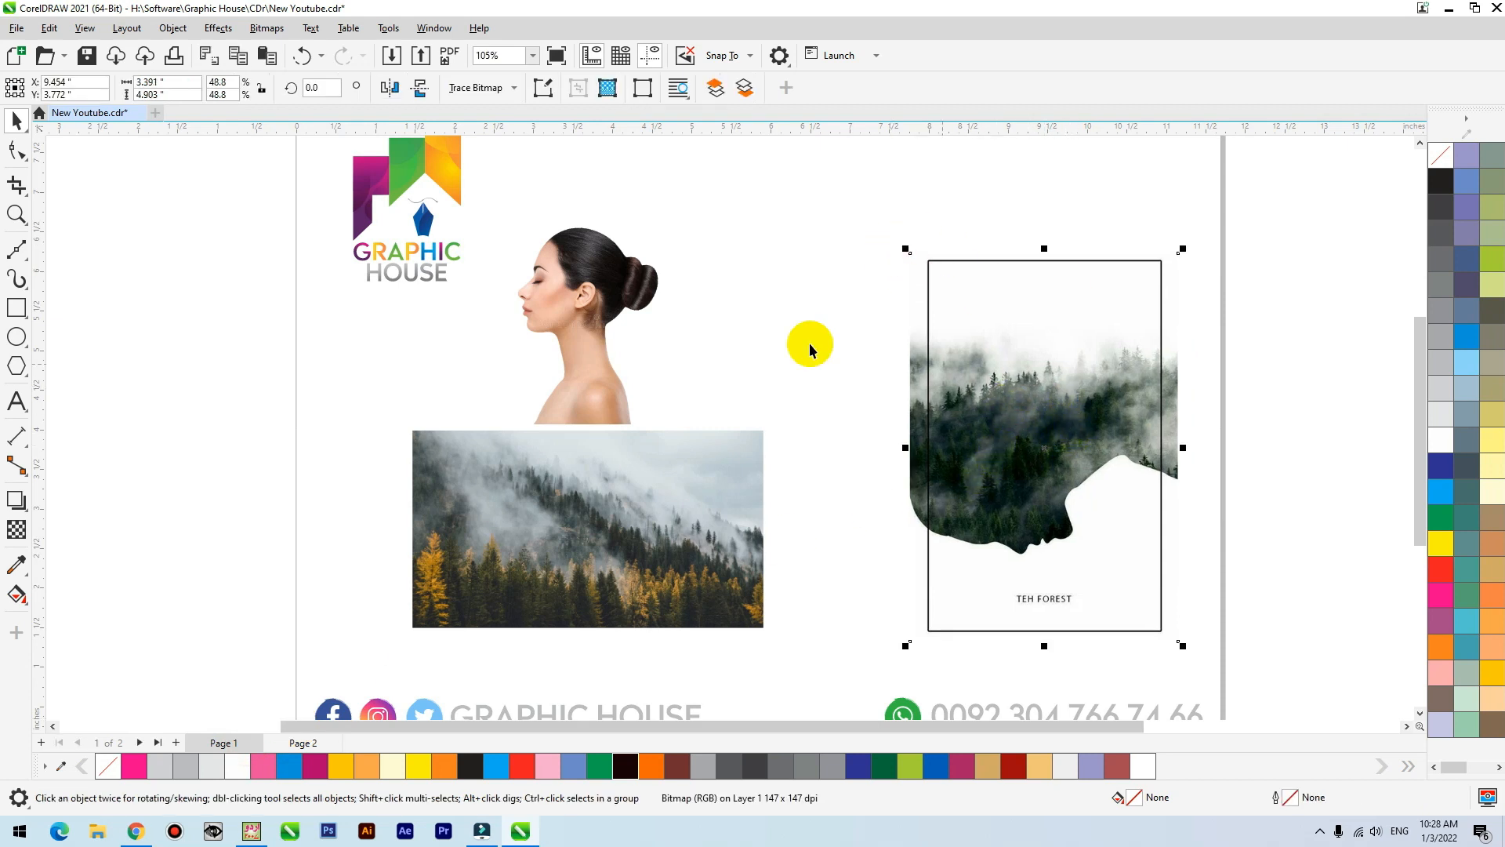
left_click_drag(676, 537, 397, 488)
left_click_drag(586, 332, 533, 332)
left_click_drag(1071, 327, 1131, 293)
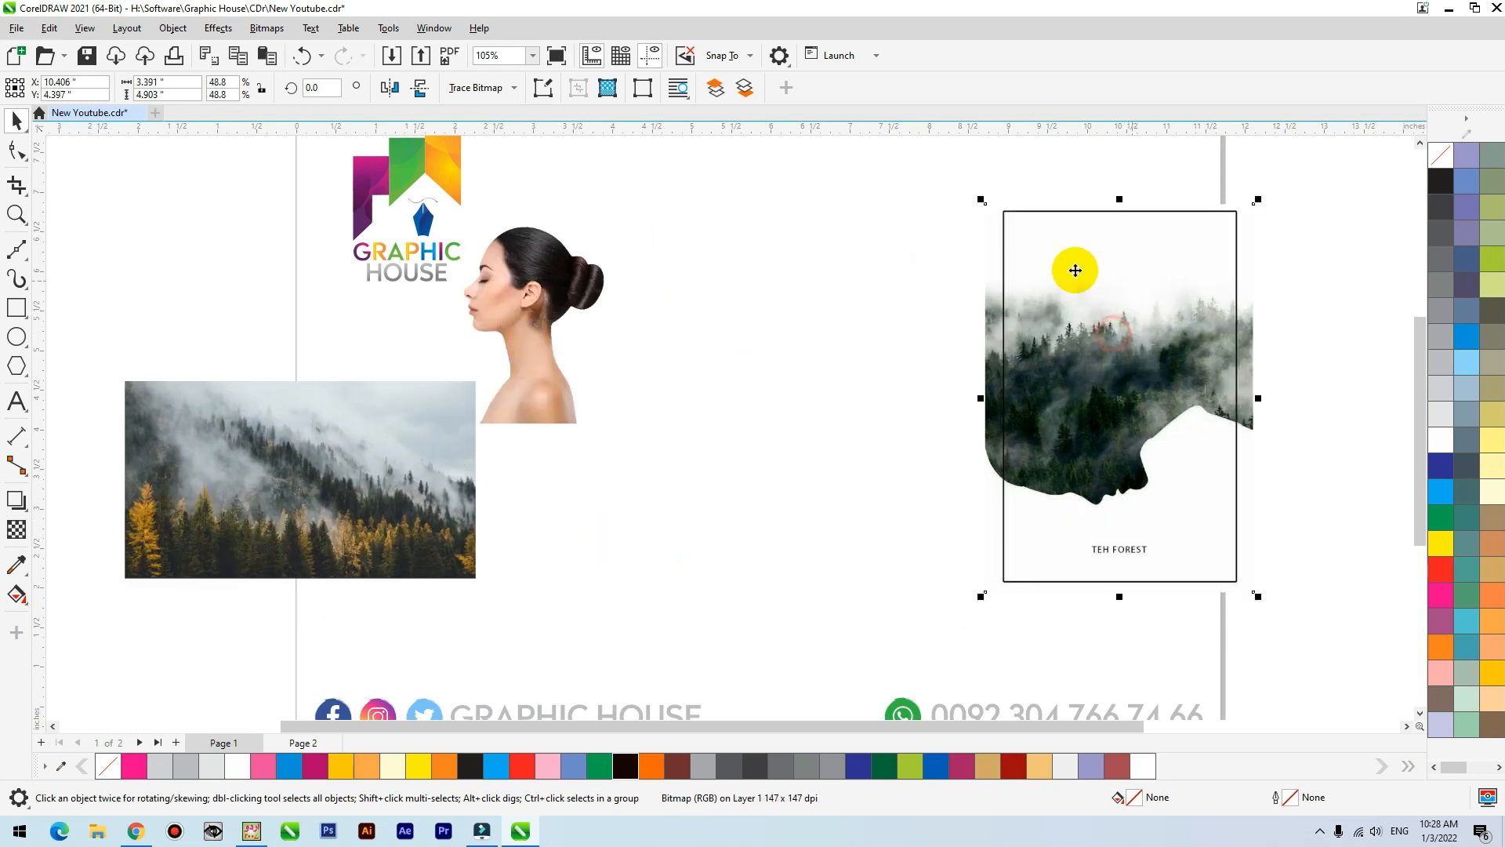
Draw a 3.5 by 5 inch rectangle and position it between the portrait and the poster reference.
left_click(16, 309)
left_click_drag(720, 218, 907, 500)
double_click(166, 82)
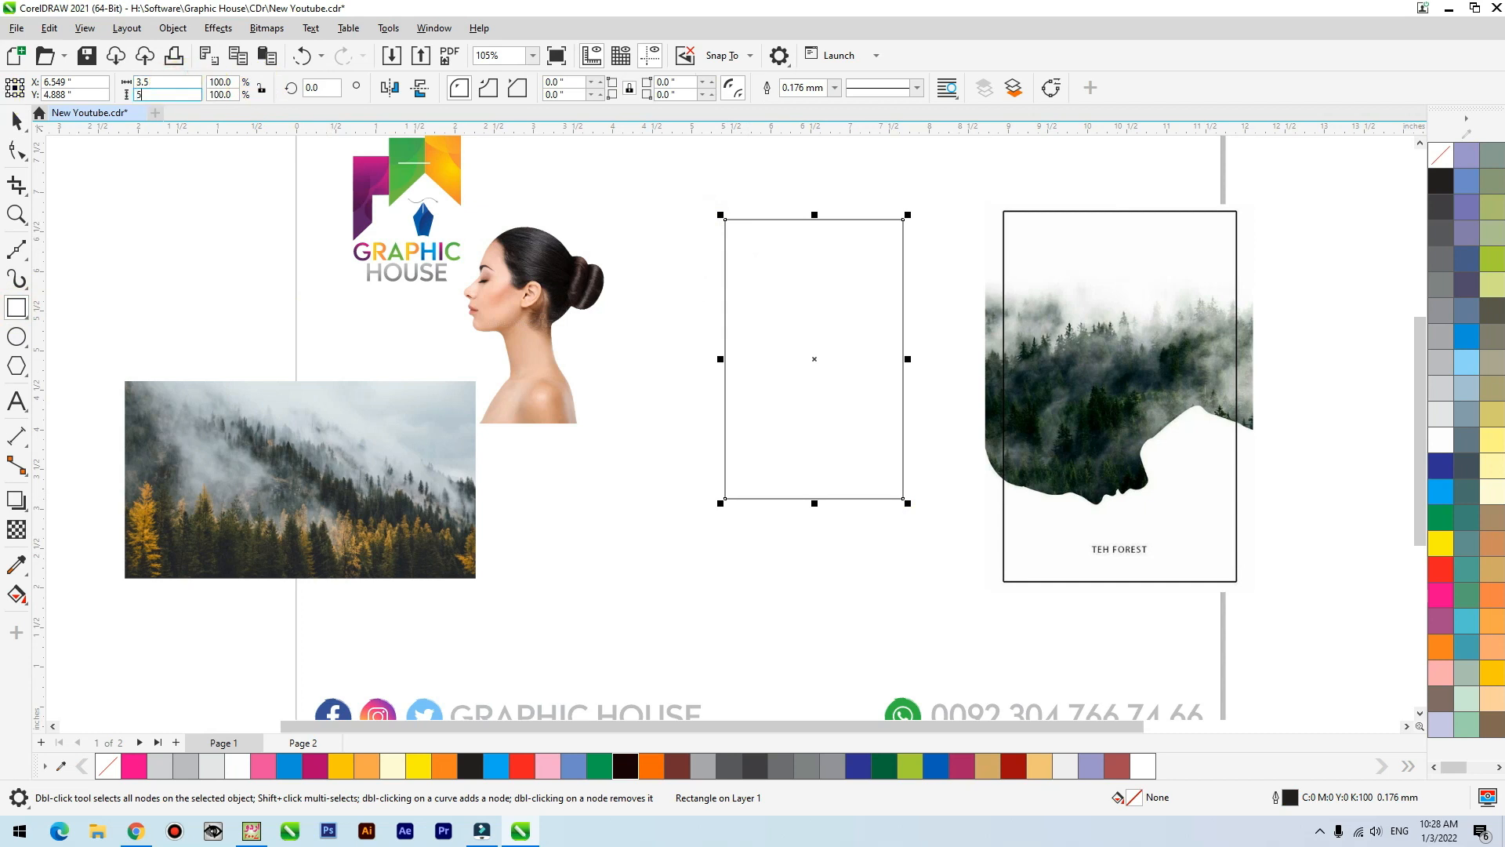
key("Return")
left_click_drag(831, 338, 815, 393)
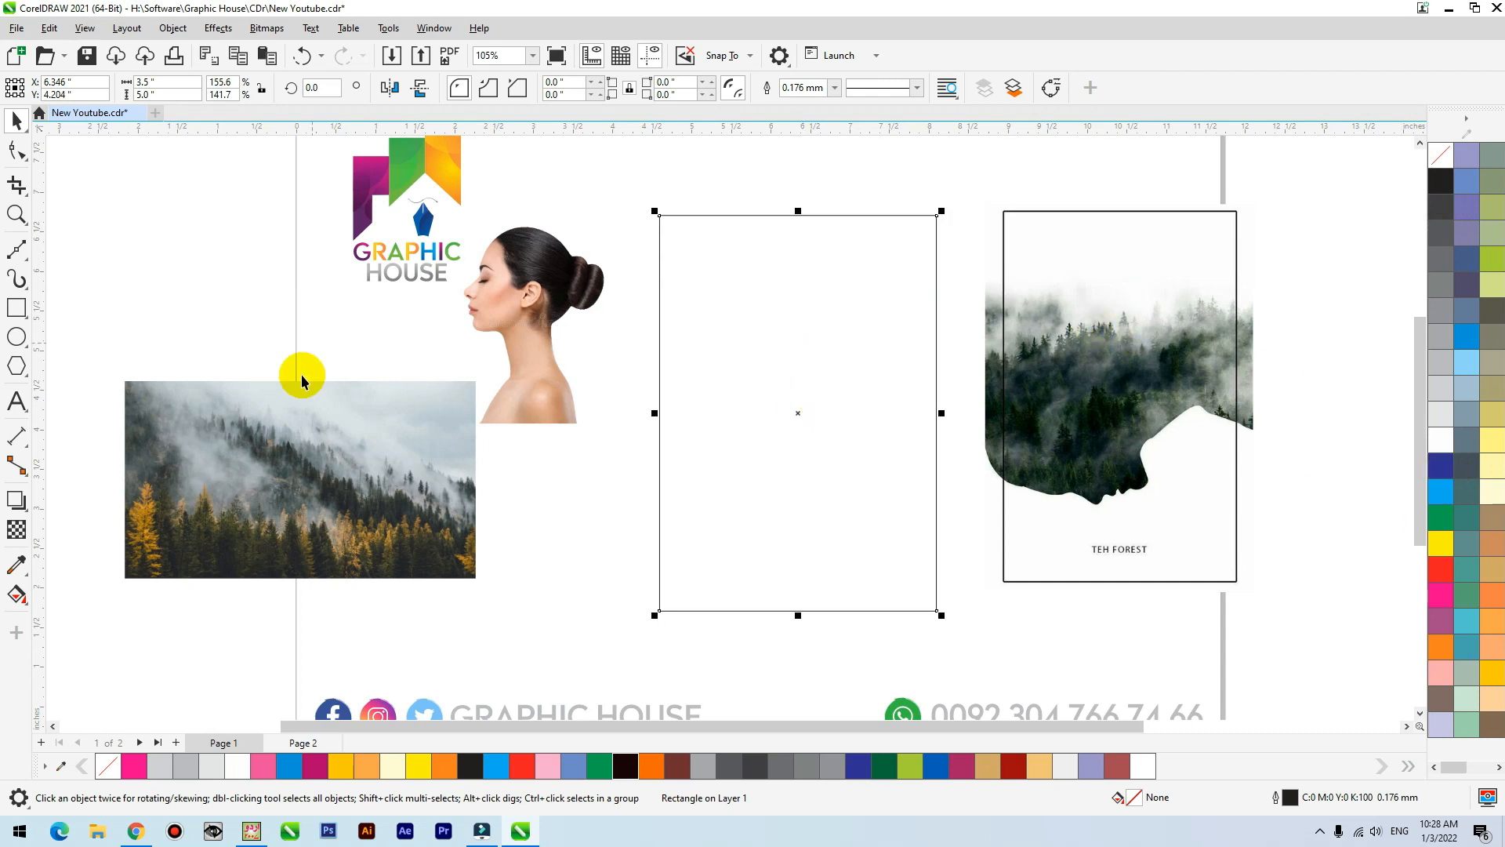
Add an inward contour to the rectangle and break it apart, producing an inner rectangle about 2.82 by 4.32 inches.
left_click(26, 514)
left_click(66, 520)
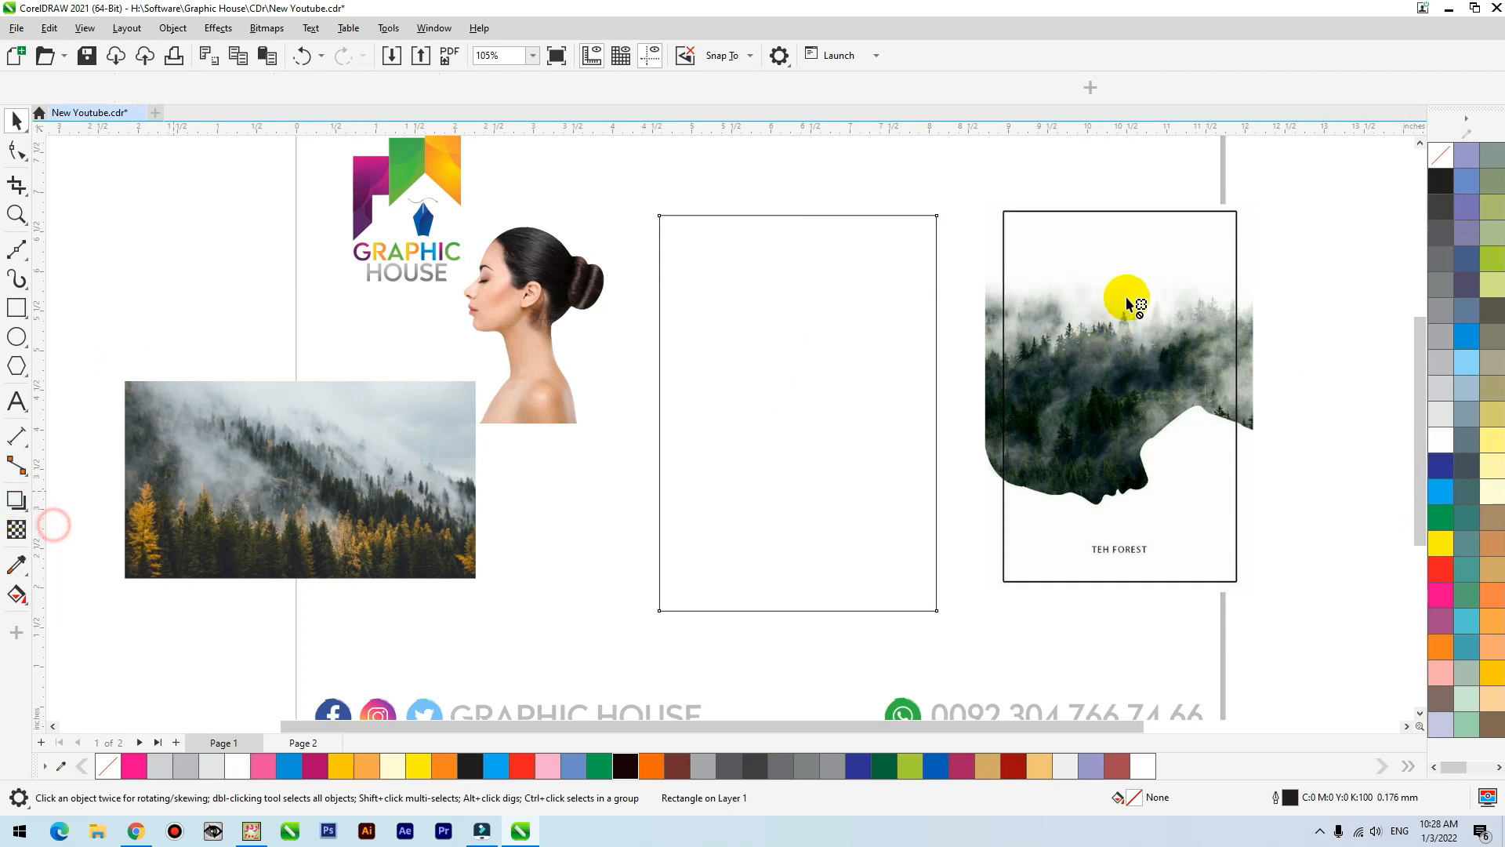
mouse_move(686, 237)
left_mouse_down()
mouse_move(696, 258)
mouse_move(688, 248)
left_mouse_up()
key("space")
left_click(969, 219)
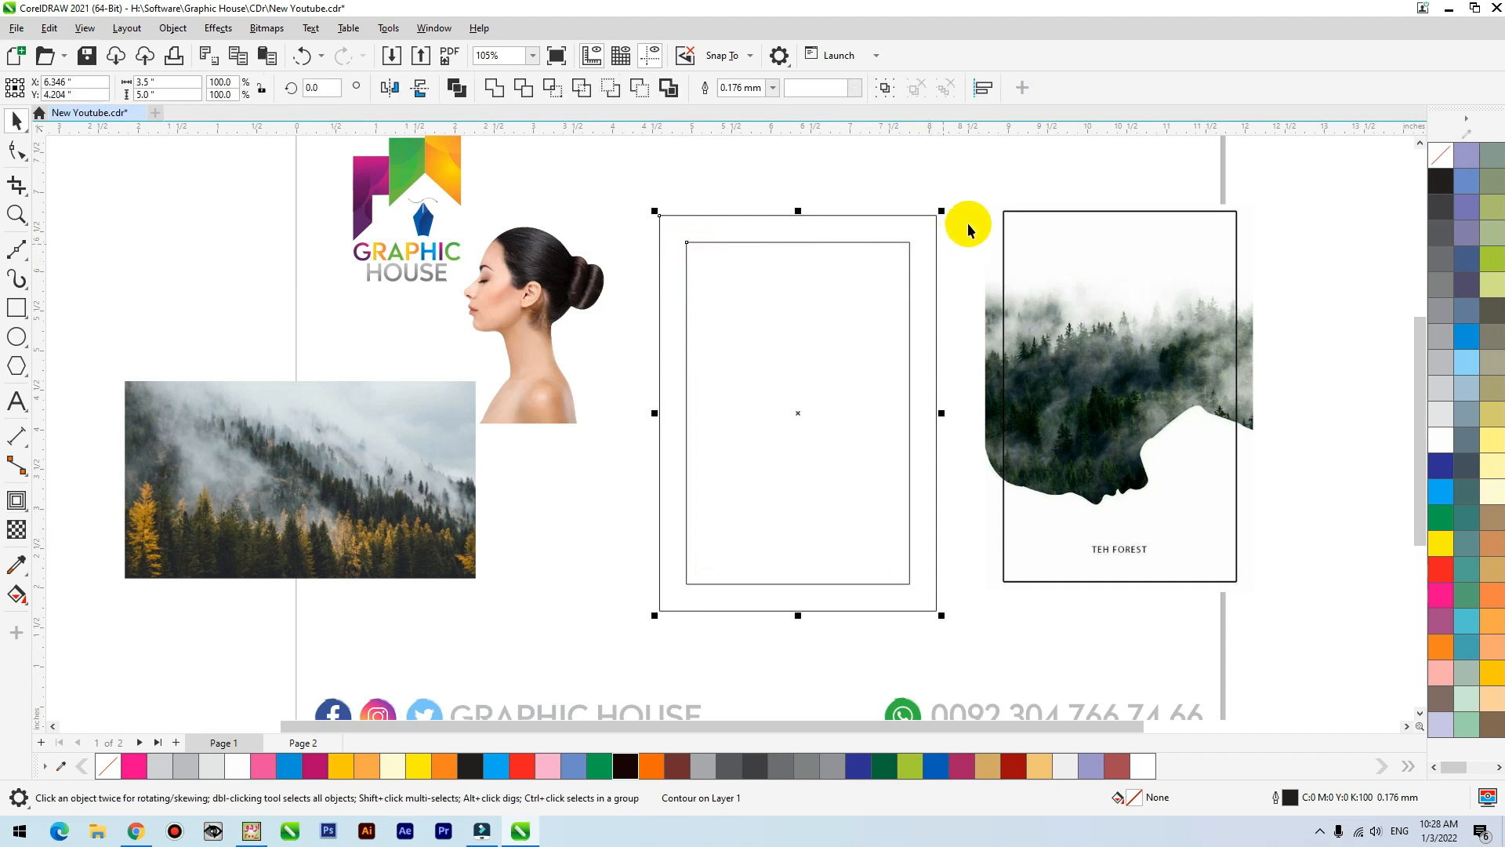
Set the inner rectangle's outline width to 1 mm.
left_click(911, 256)
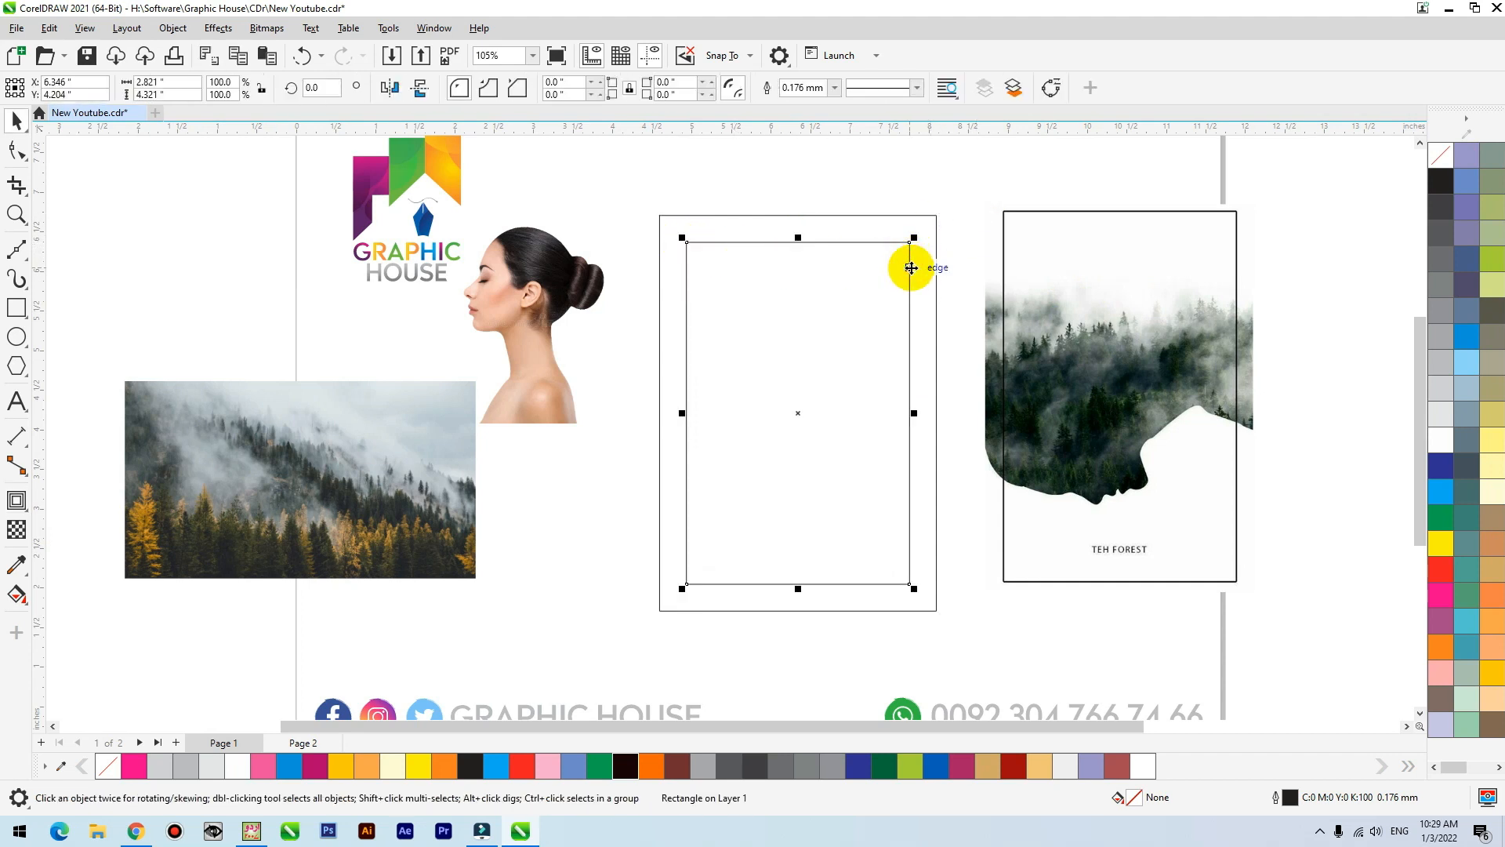
key("F12")
type("w")
key("BackSpace")
type("1")
key("Return")
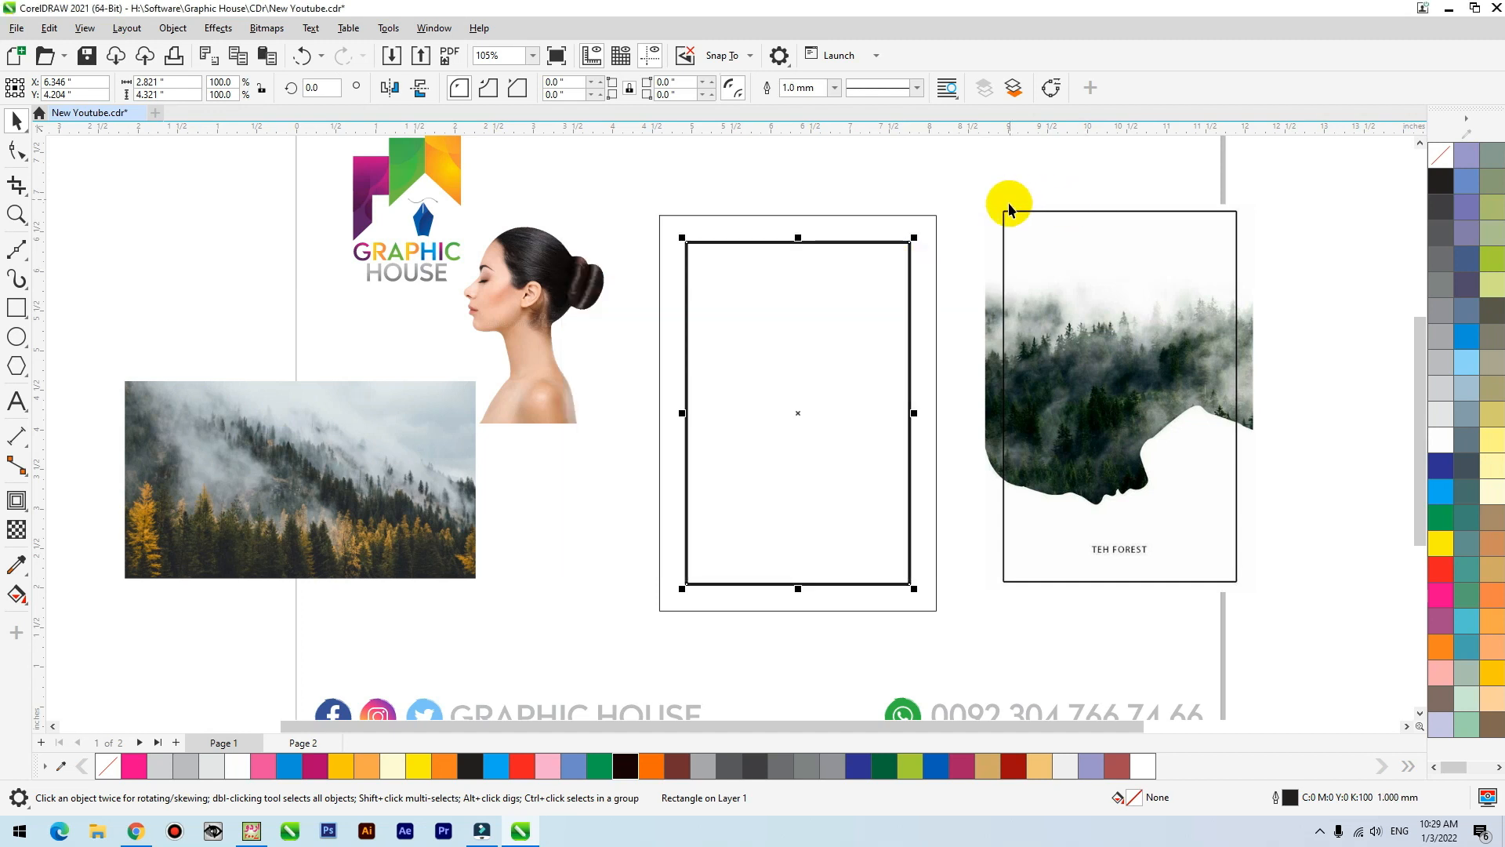
Move the woman's portrait closer to the frame and darken it to a silhouette with brightness -93, contrast -96 and intensity -95.
left_click(541, 384)
left_click_drag(531, 384, 559, 425)
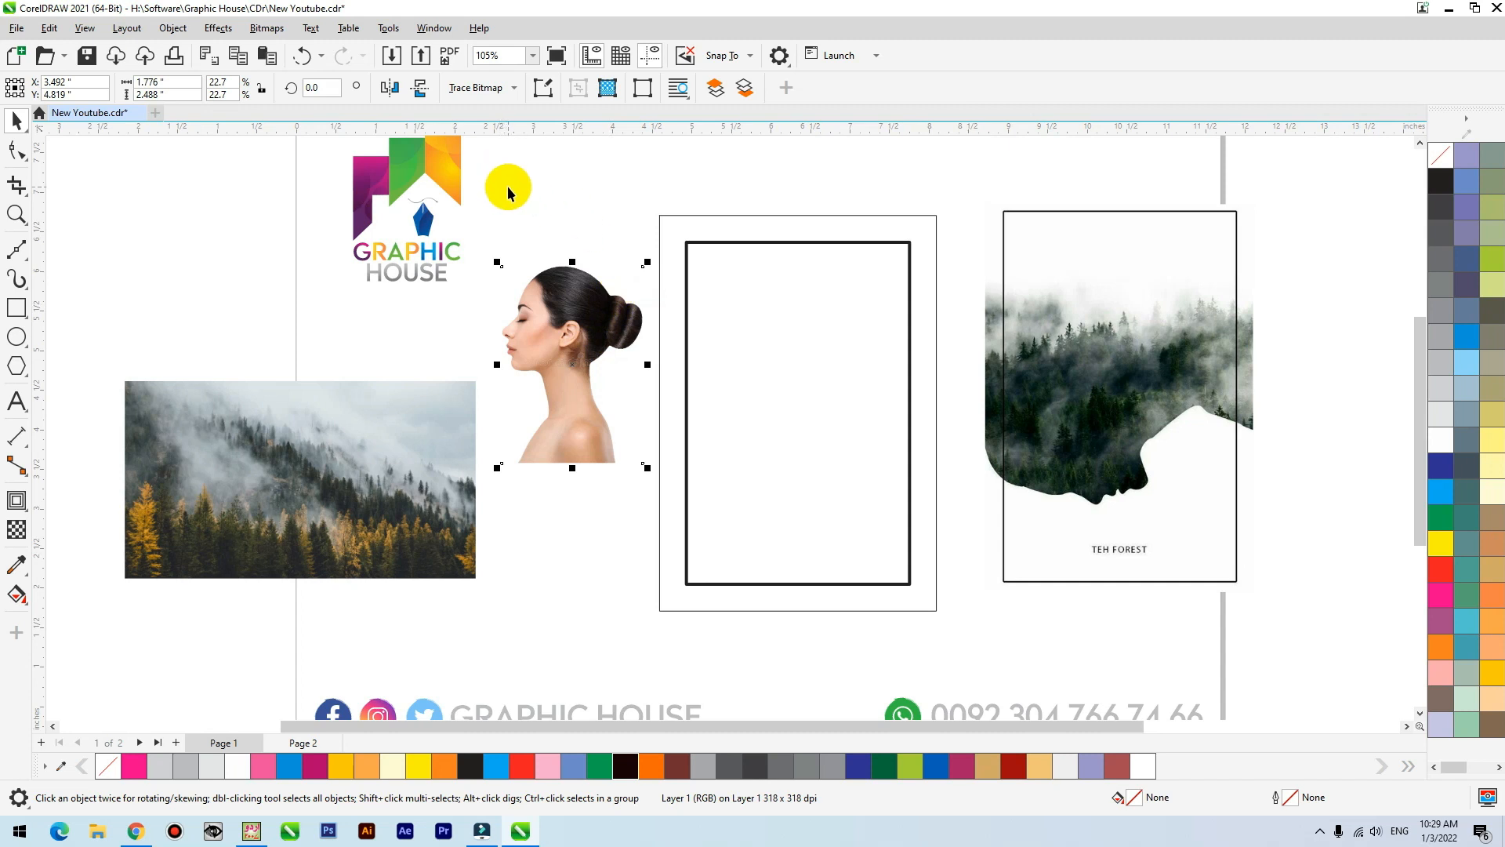
key("ctrl+b")
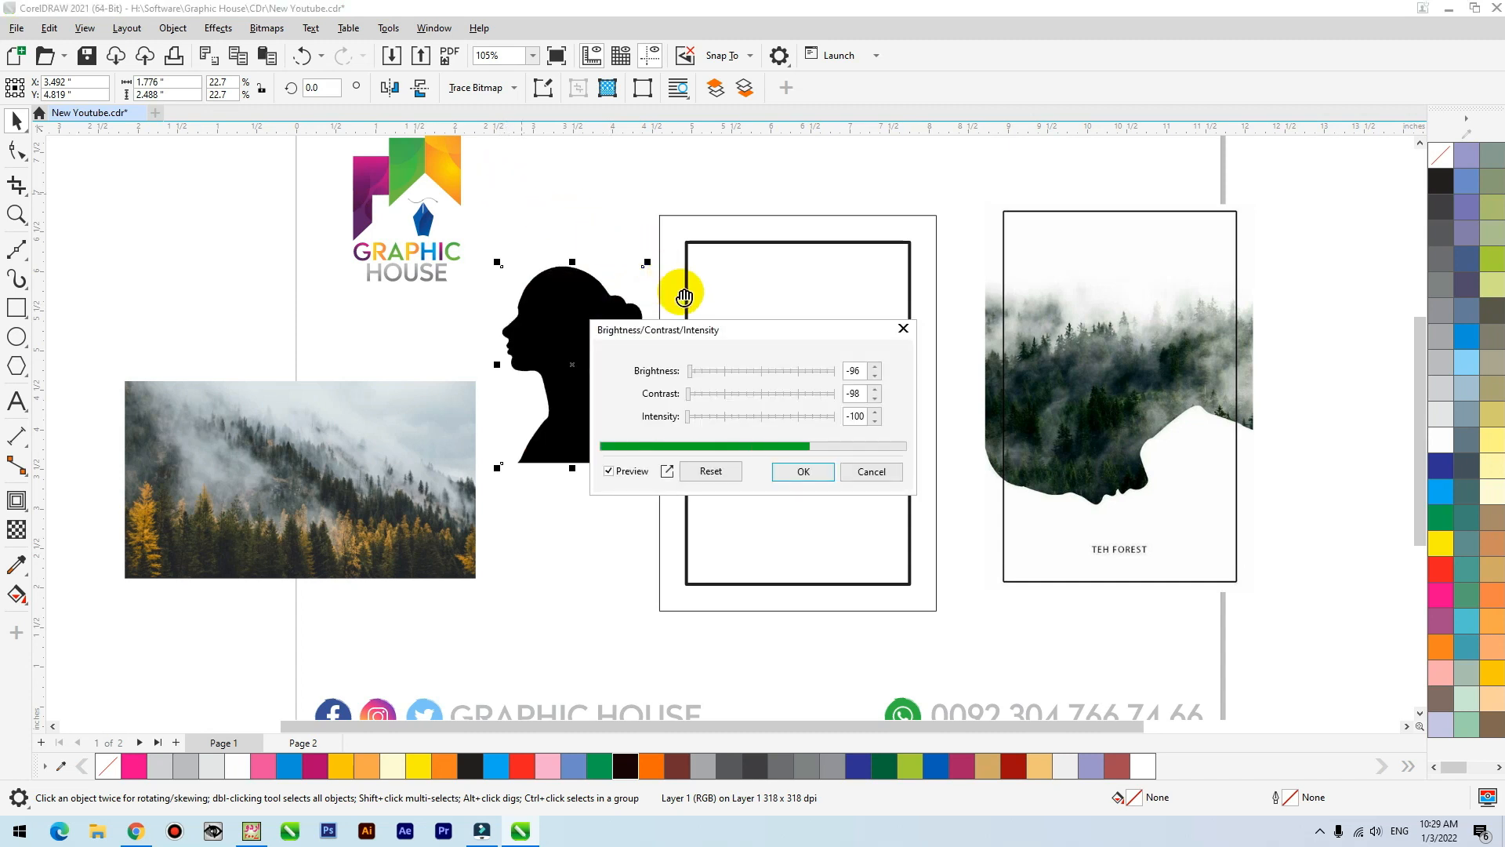
left_click_drag(700, 332, 740, 124)
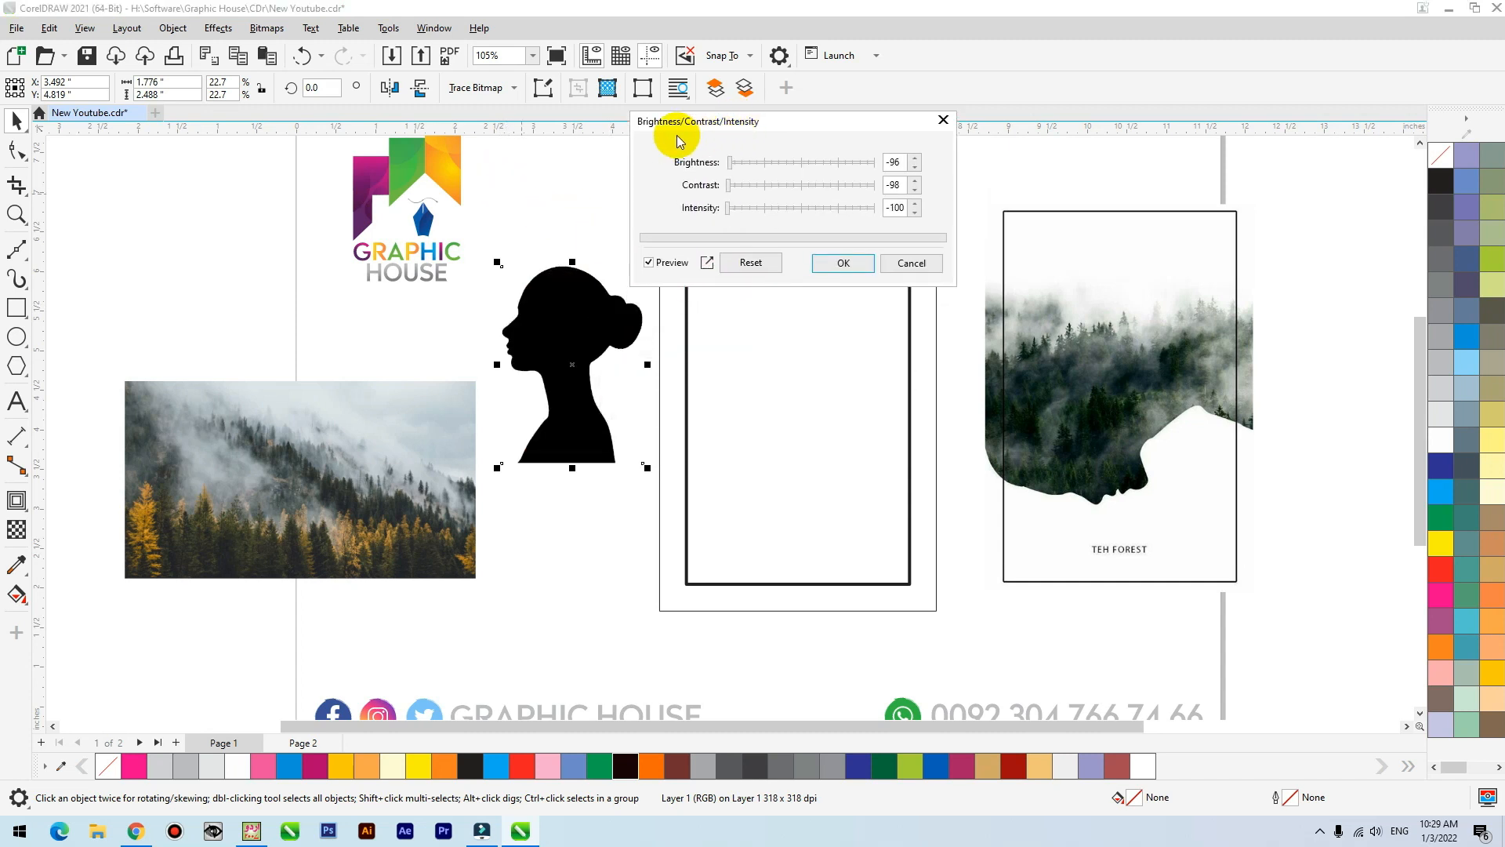
left_click(803, 163)
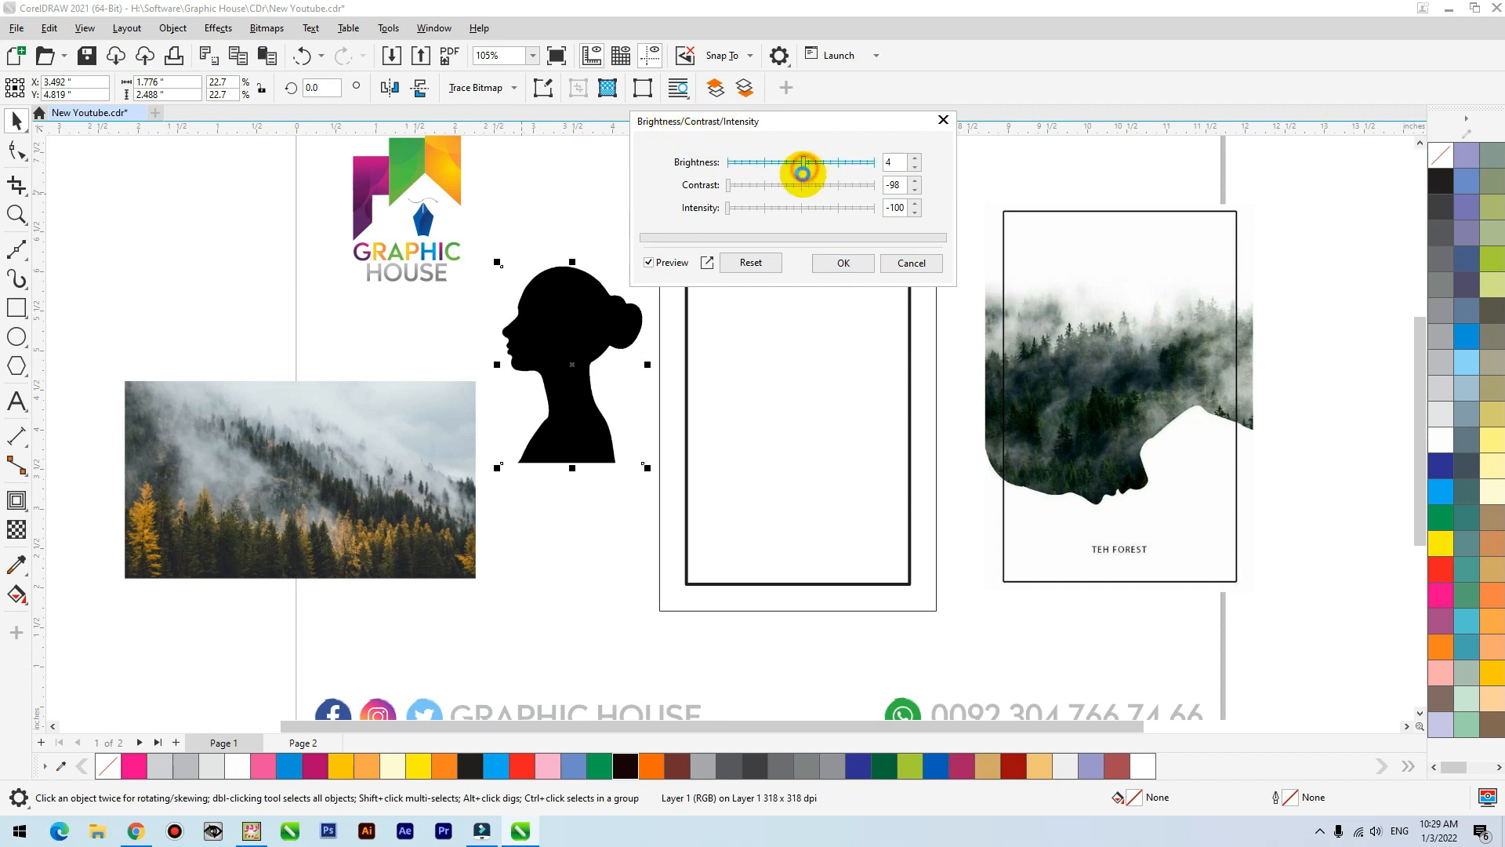
left_click(803, 186)
left_click(806, 210)
left_click(731, 210)
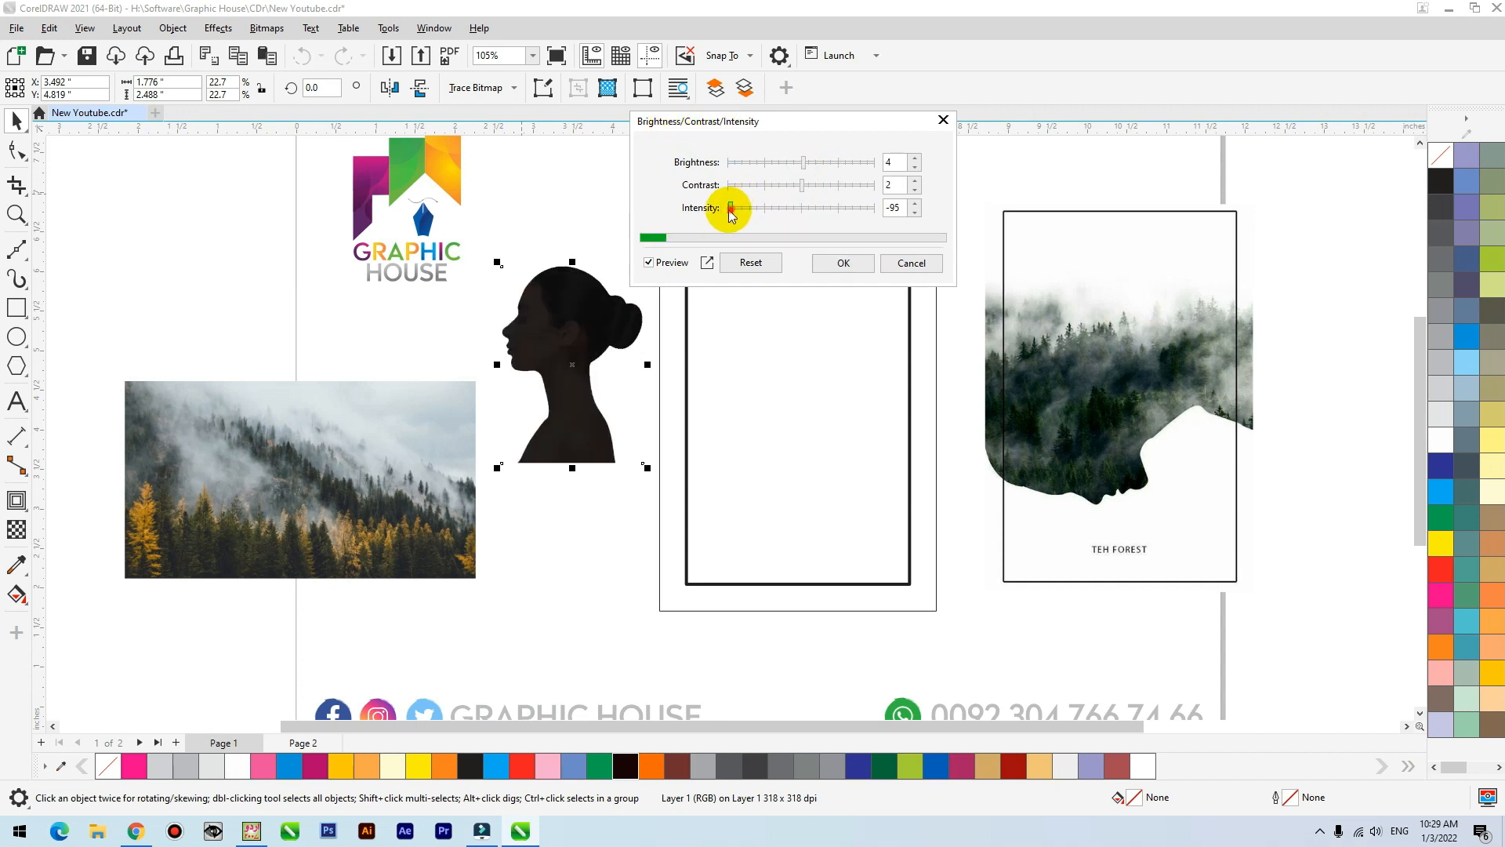
left_click(823, 261)
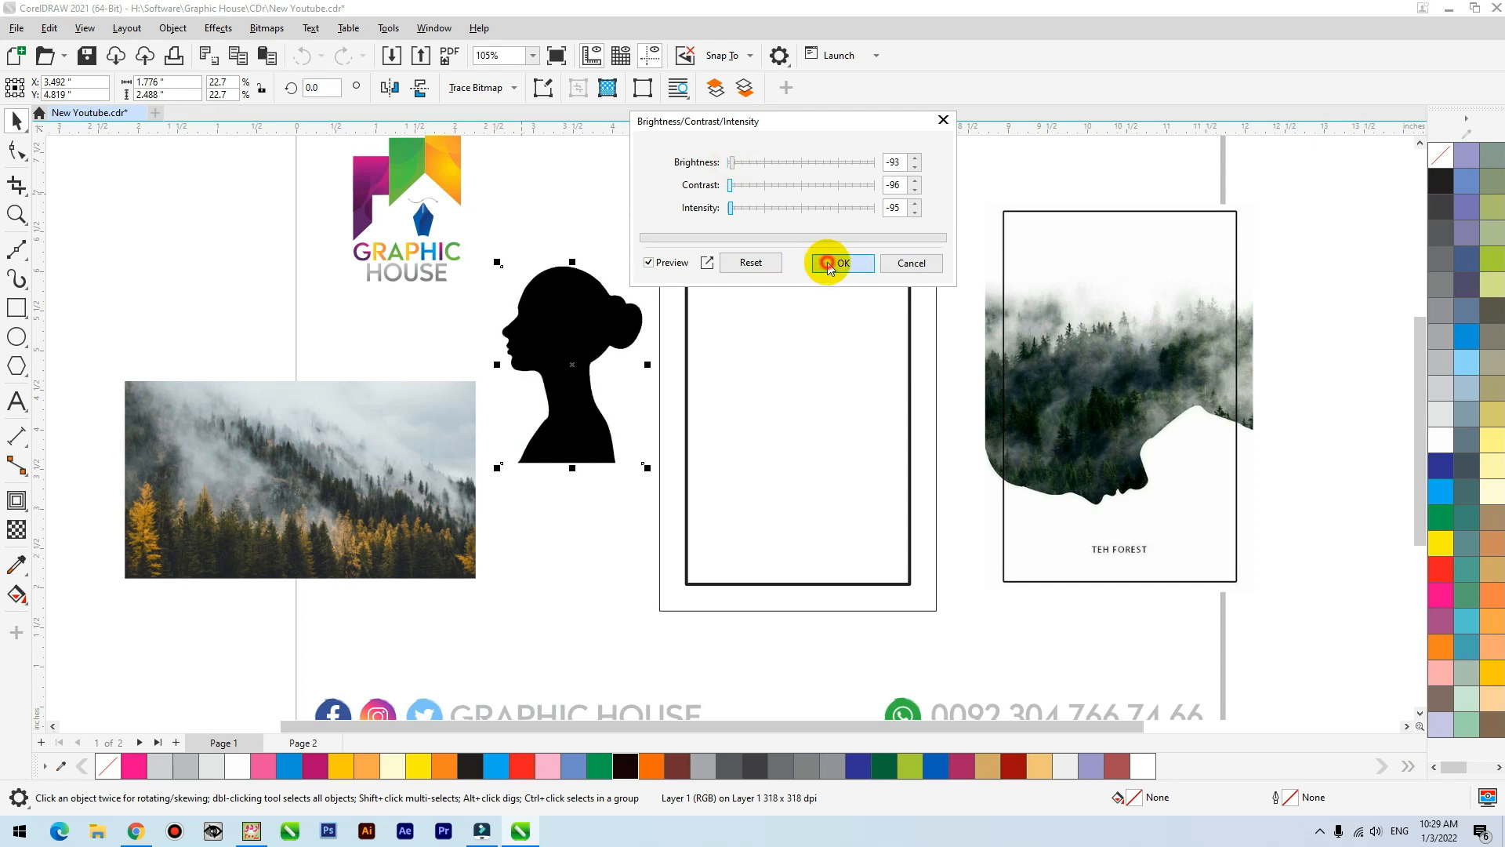
Vectorize the silhouette with Quick Trace and move the traced curve inside the frame.
left_click(487, 91)
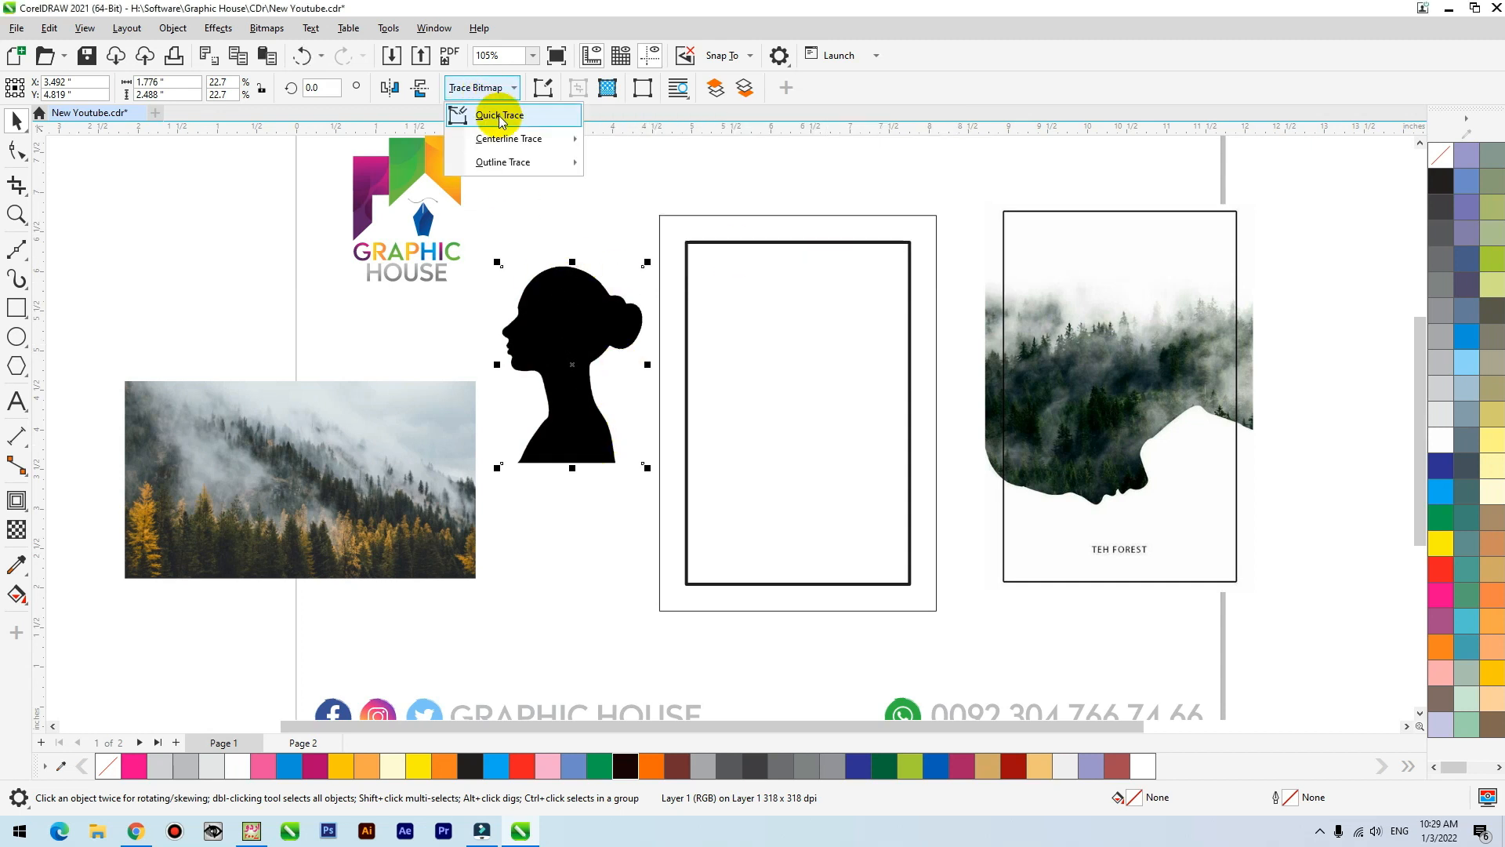
left_click(500, 118)
mouse_move(567, 308)
left_mouse_down()
mouse_move(549, 282)
mouse_move(599, 275)
mouse_move(776, 357)
mouse_move(758, 384)
mouse_move(777, 366)
left_mouse_up()
Rotate the traced silhouette 90° and move it to the frame's left edge, at about X 5.71 and Y 3.78 inches.
left_click(777, 365)
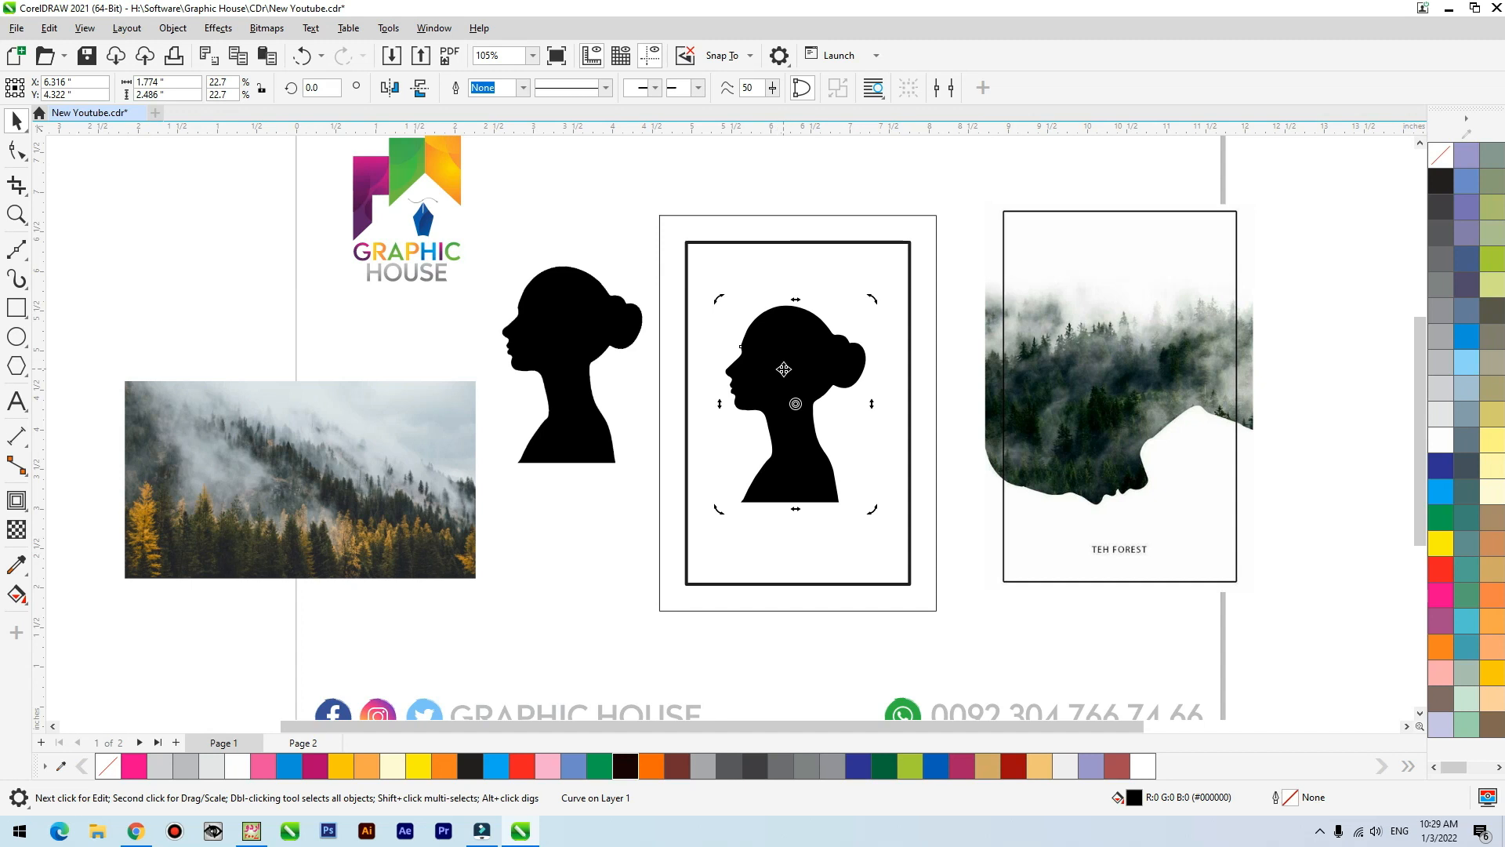
type("90")
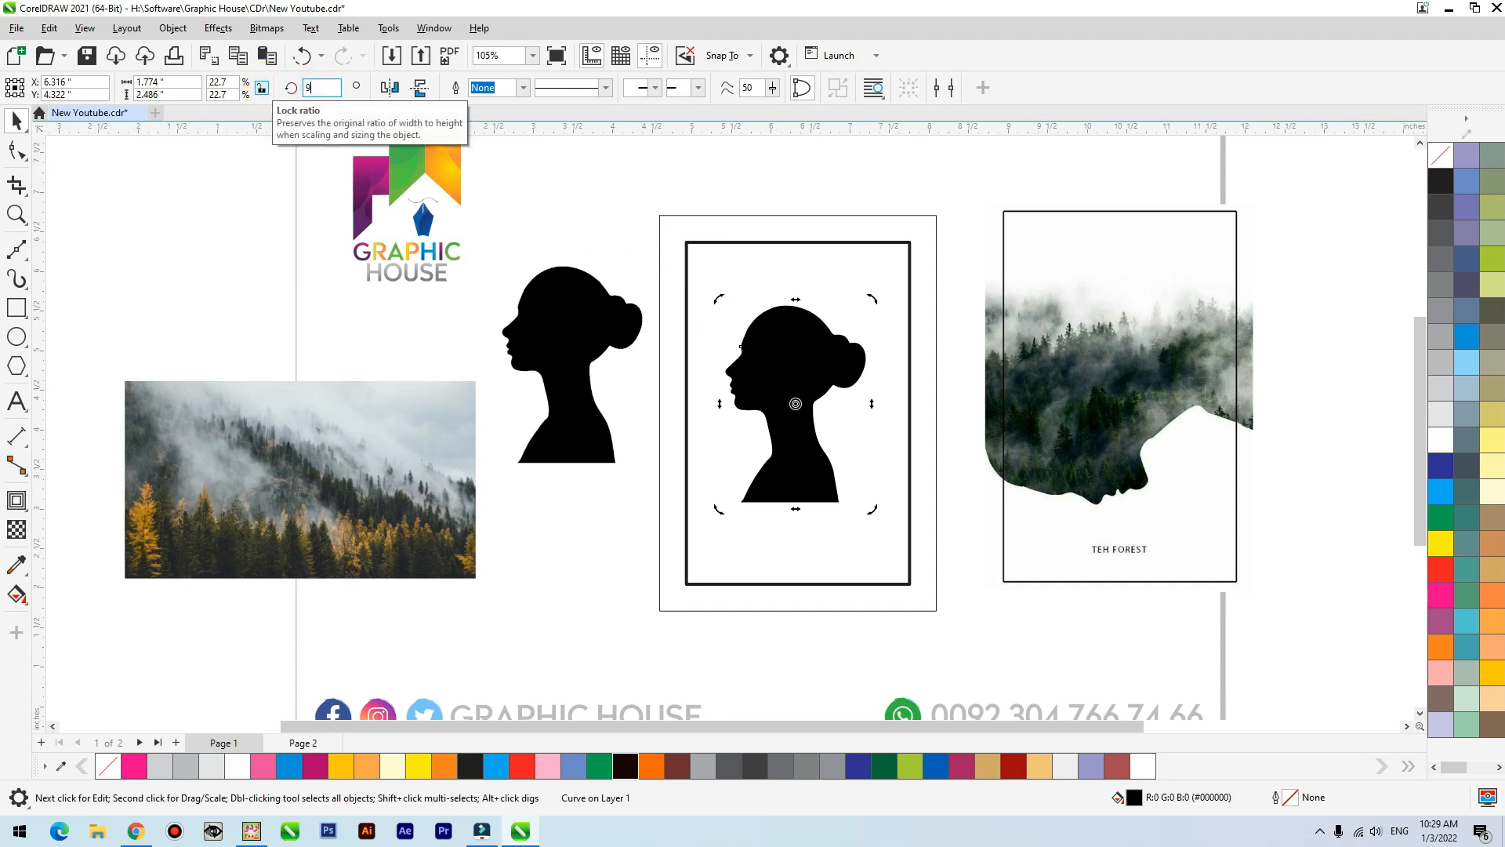
key("Return")
left_click(596, 563)
left_click_drag(709, 443, 659, 489)
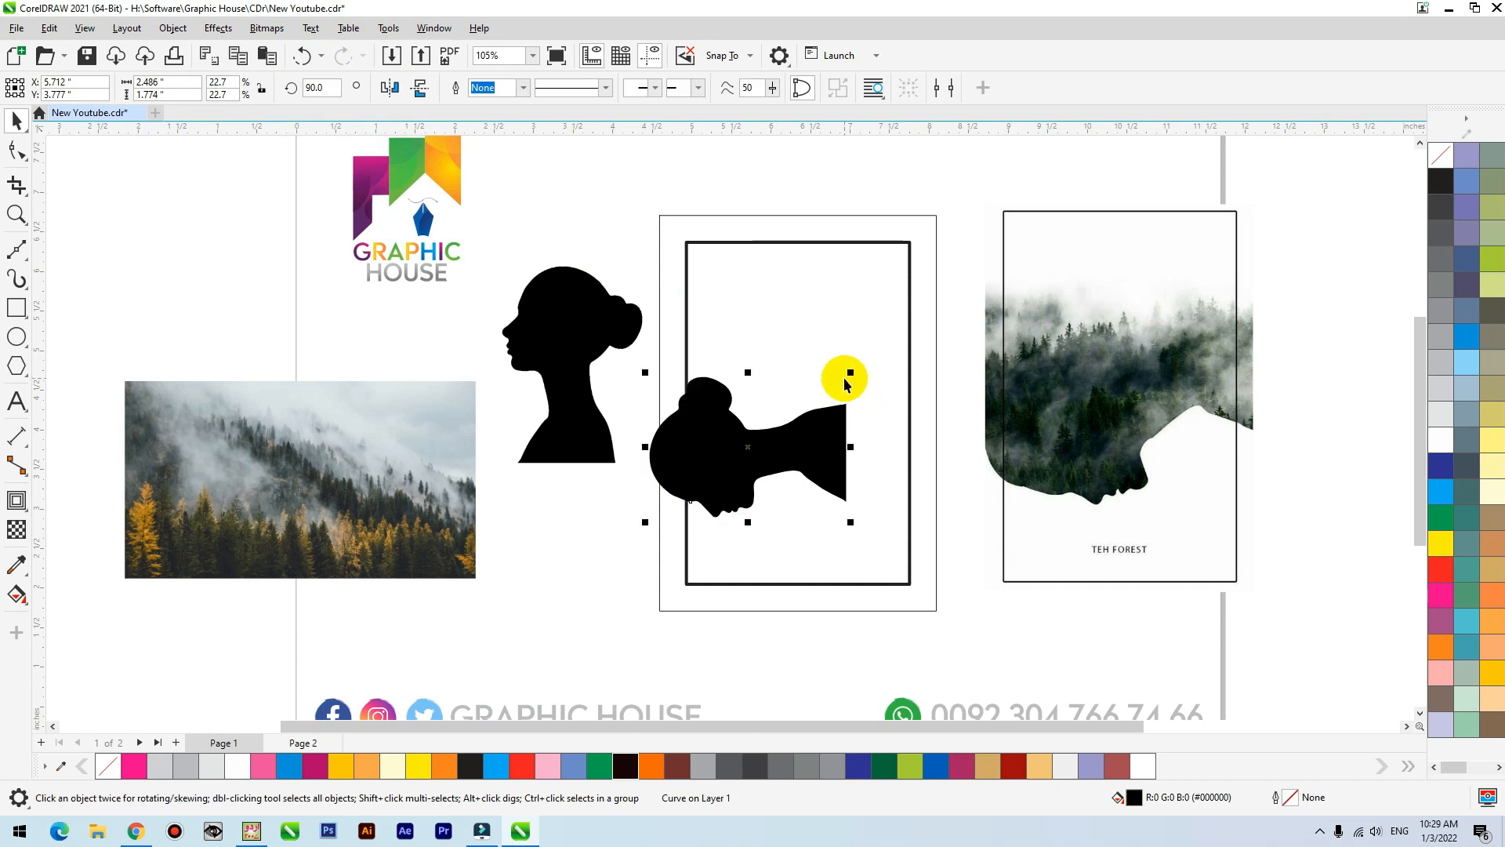
Enlarge the traced silhouette to about 3.96 by 2.82 inches across the frame and PowerClip it inside the outer rectangle.
left_click_drag(851, 372, 955, 307)
left_click(854, 403)
mouse_move(904, 407)
left_mouse_down()
mouse_move(1001, 417)
mouse_move(907, 415)
left_mouse_up()
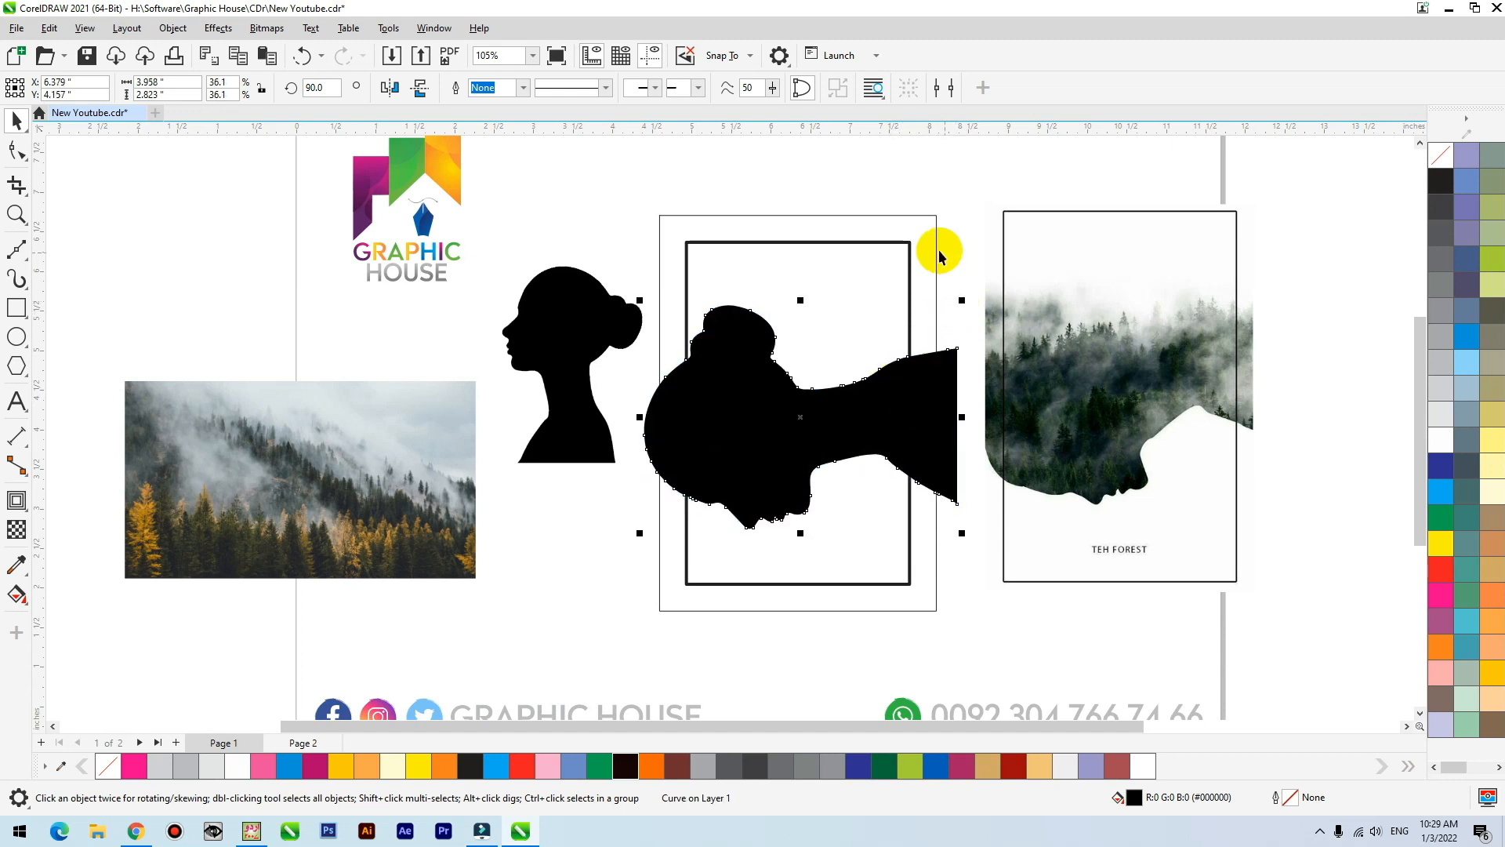
left_click(934, 225)
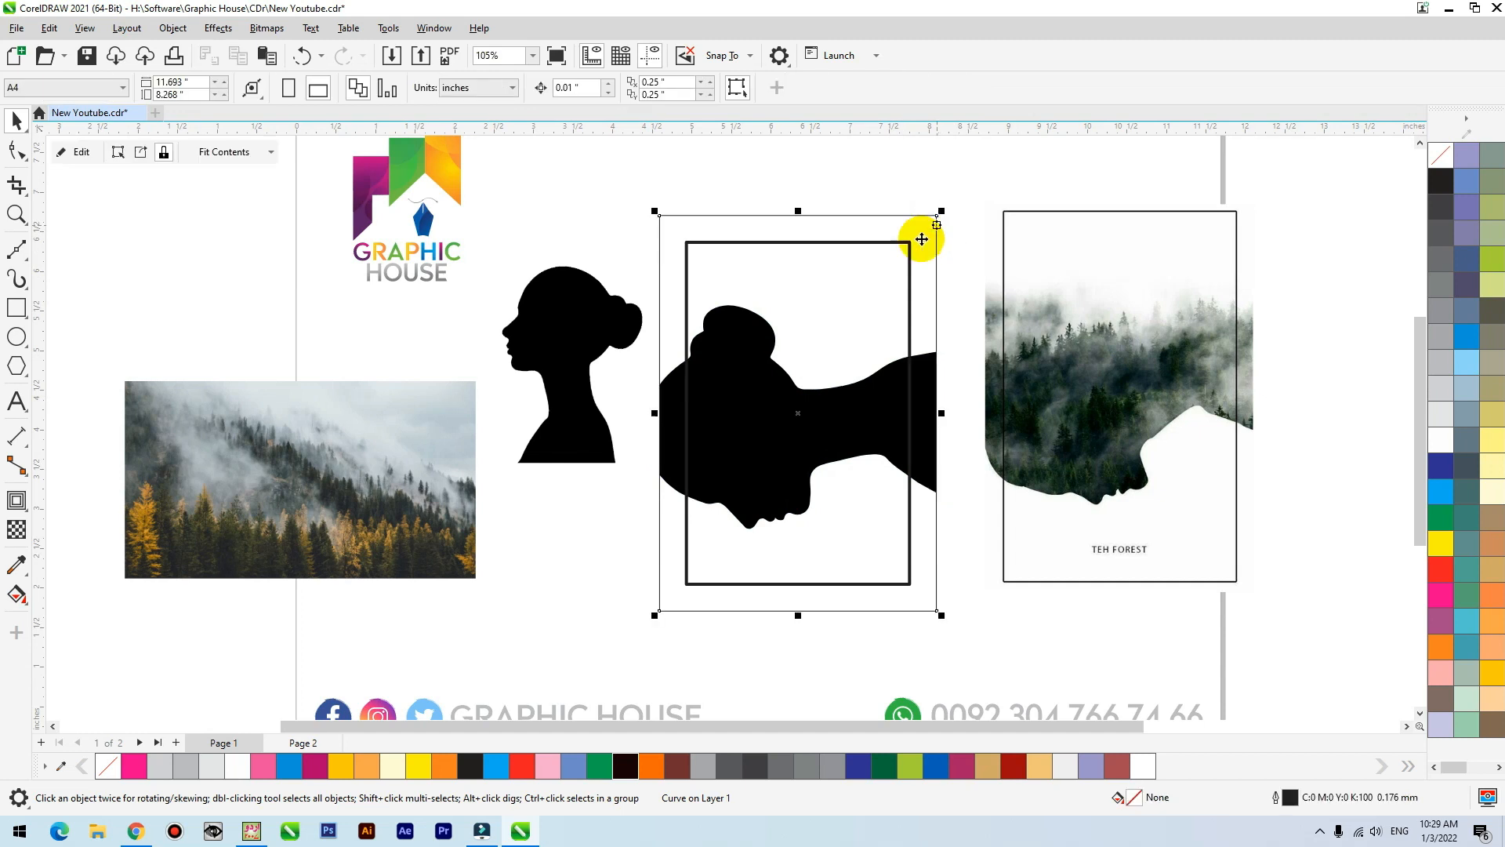
PowerClip the forest photo into the outer rectangle and enlarge it within the frame to about 5.44 by 3.06 inches.
left_click(351, 505)
left_click(665, 406)
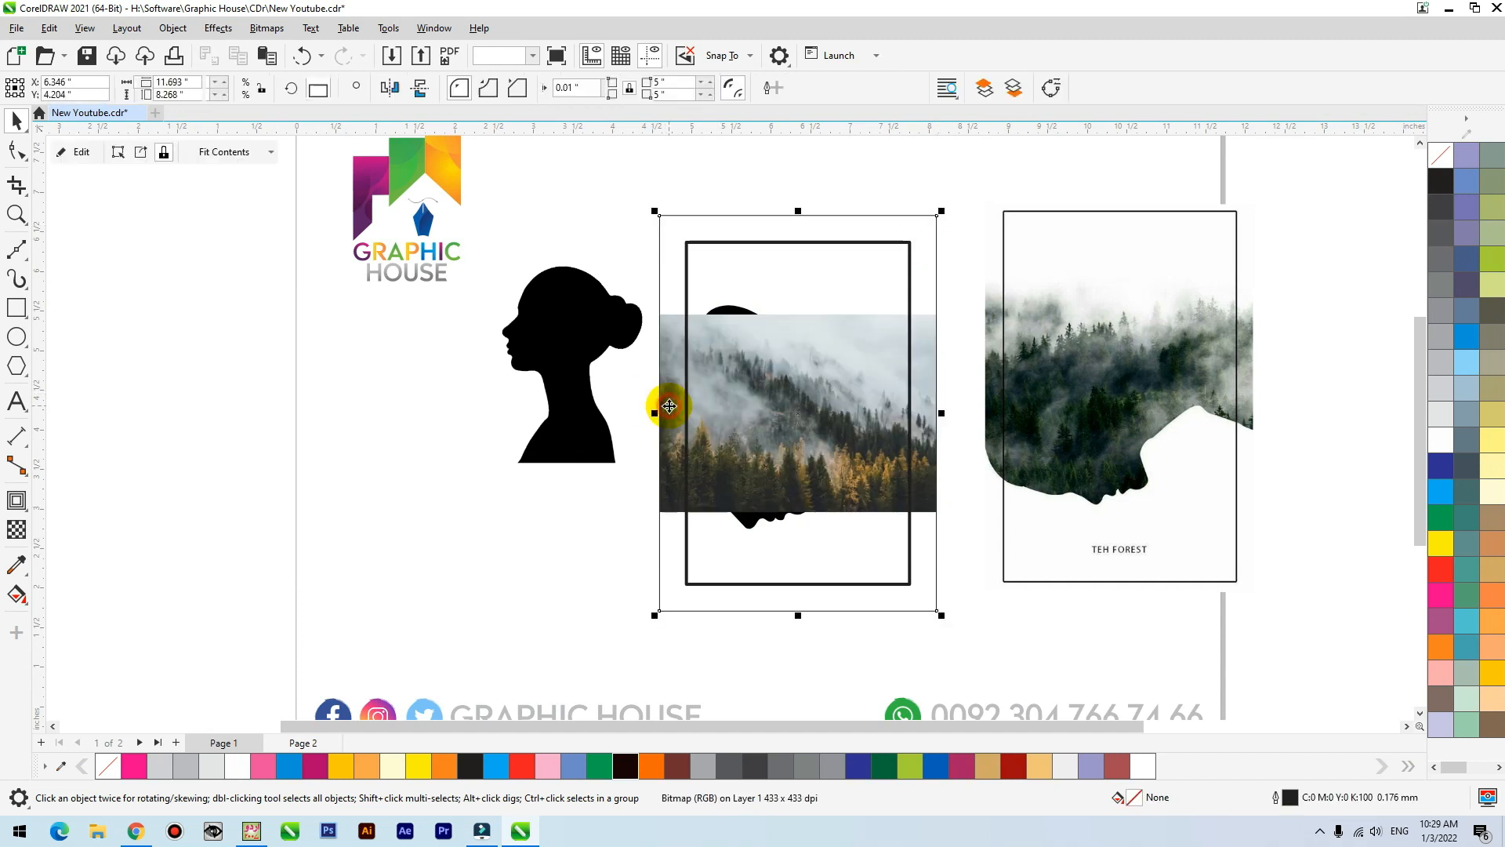
left_click(669, 405, "ctrl")
left_click(791, 424)
left_click_drag(813, 429, 812, 444)
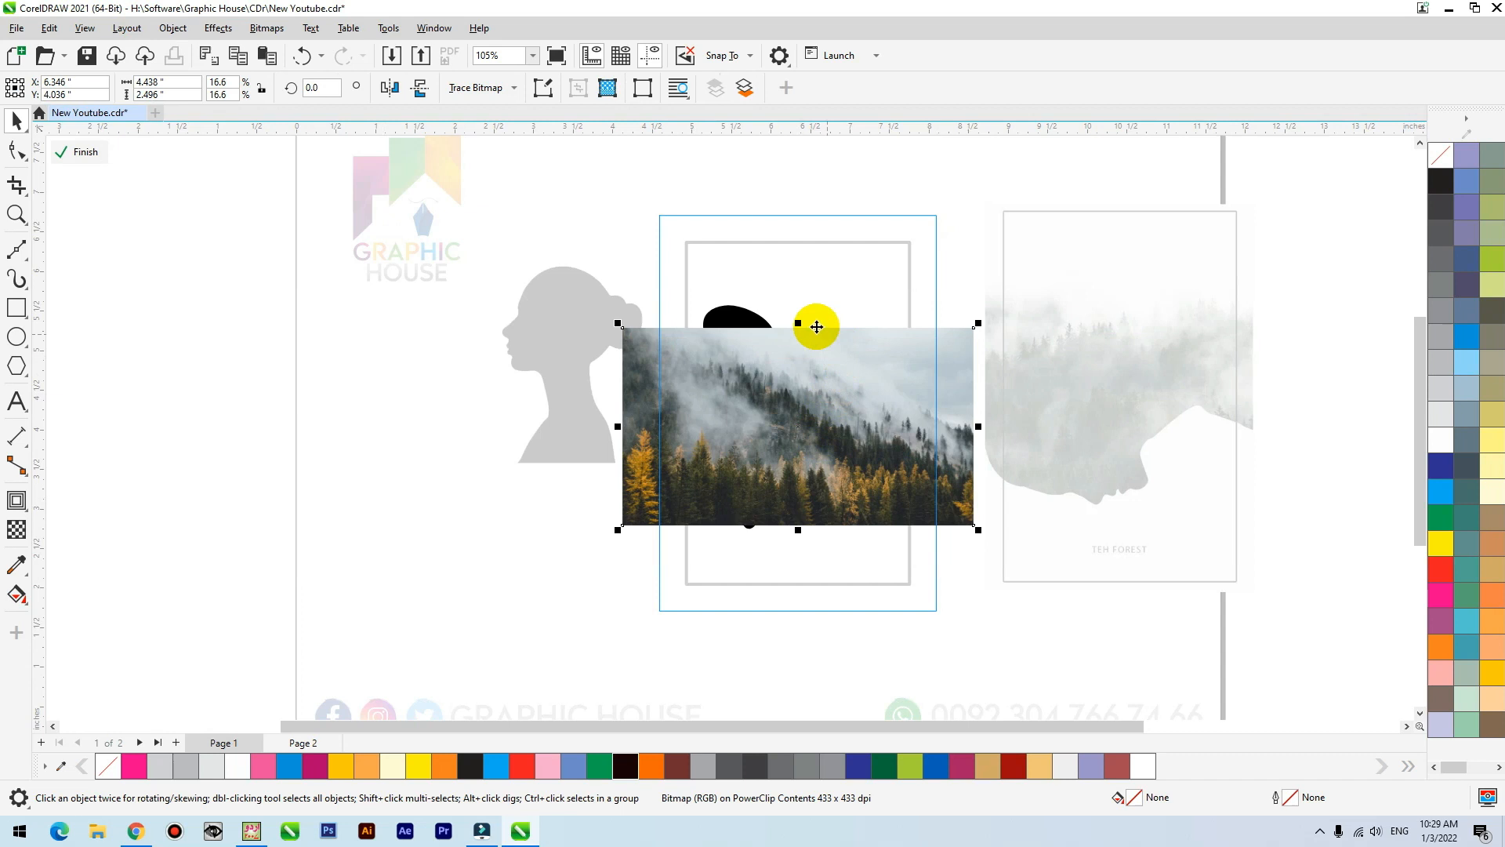
left_click_drag(982, 325, 1052, 284)
left_click_drag(880, 349, 791, 142)
Adjust the forest photo to brightness 9, contrast 17 and intensity 17.
key("ctrl+b")
left_click(790, 139)
left_click(791, 162)
left_click(794, 185)
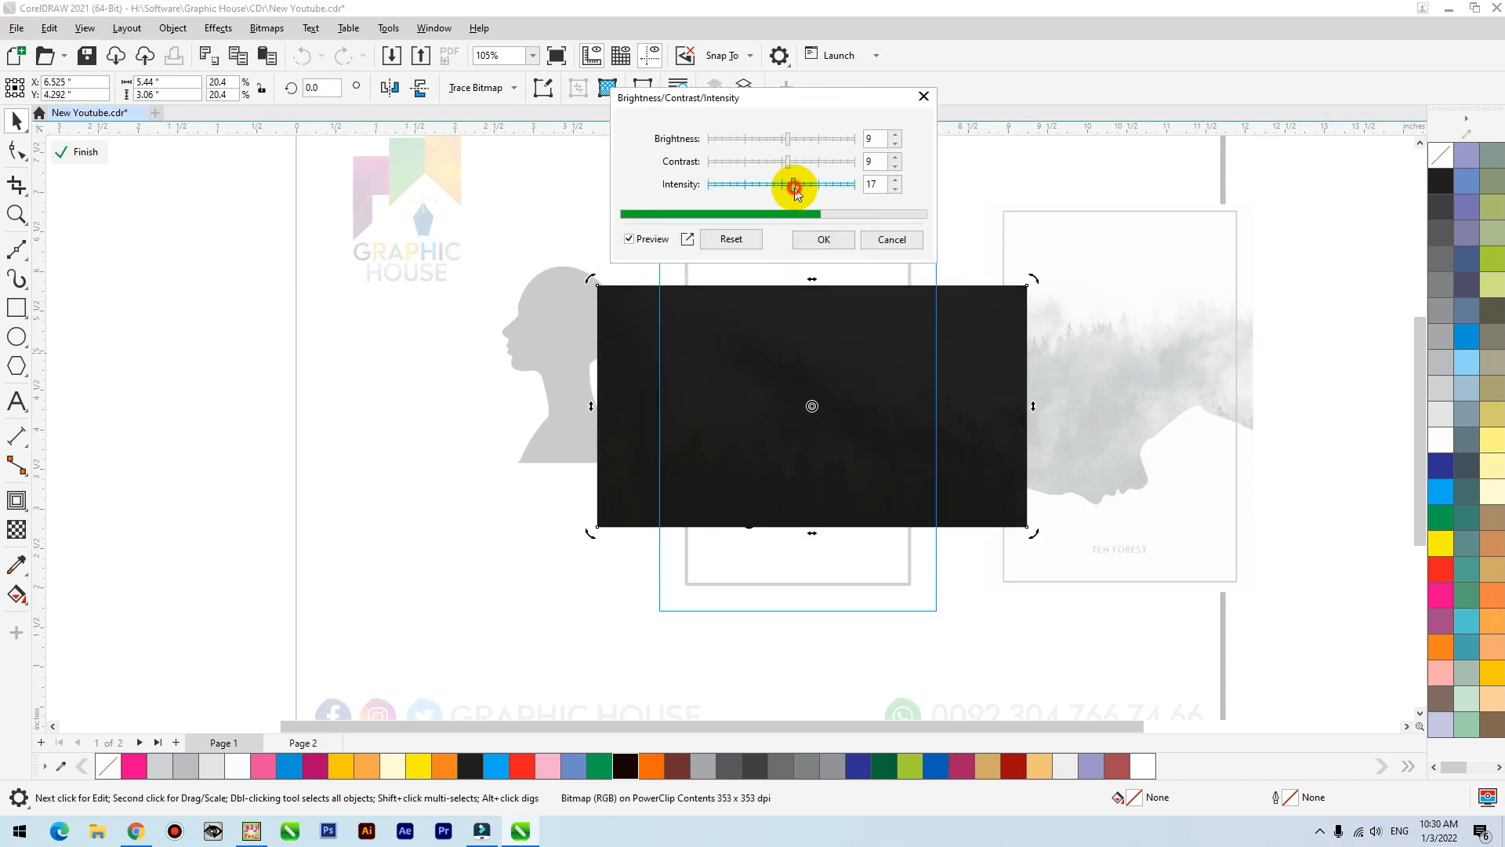
left_click(778, 186)
left_click(793, 184)
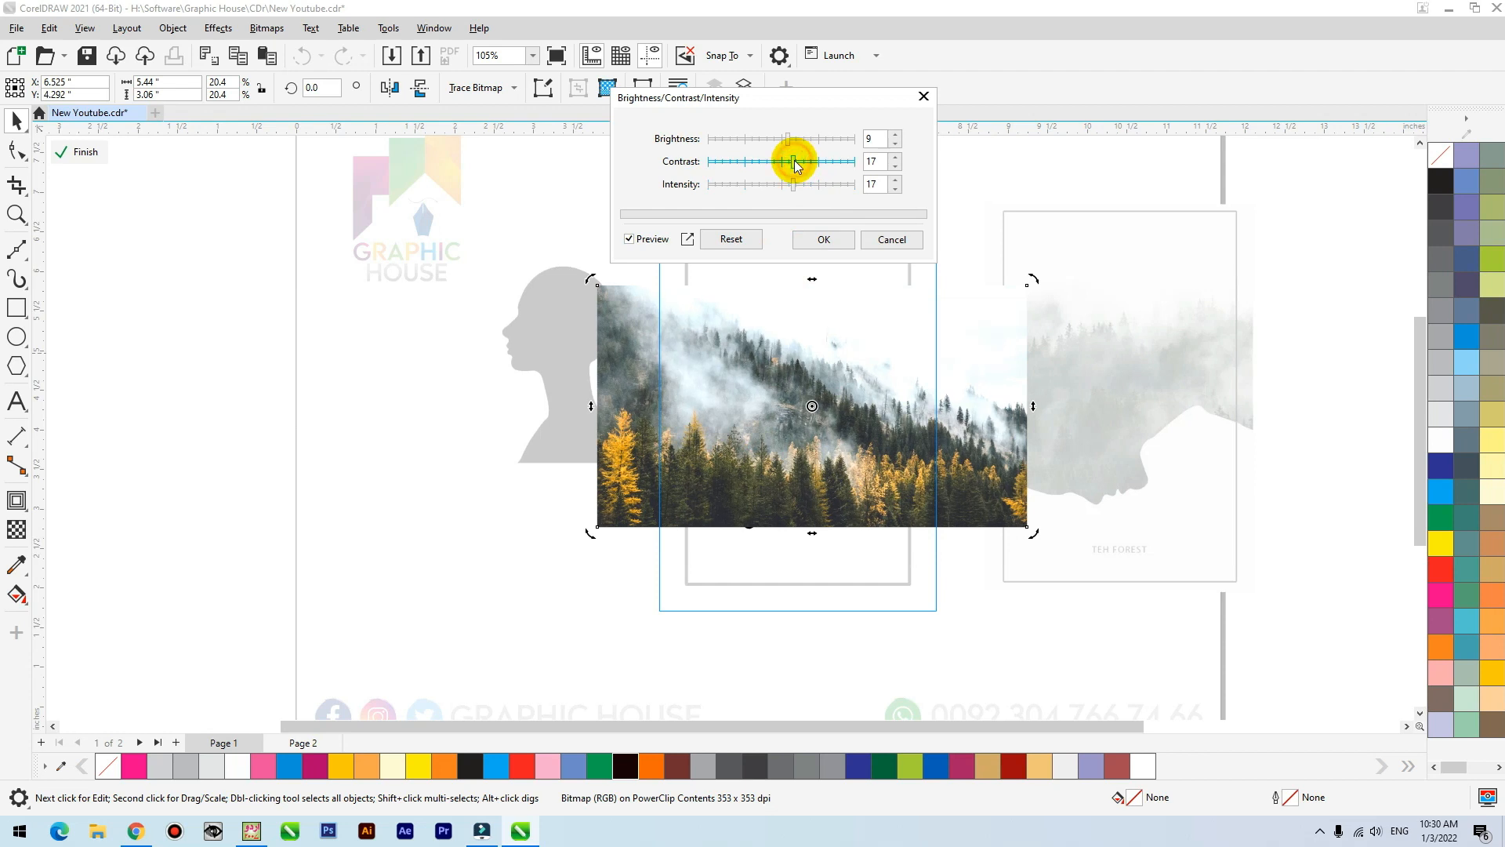
left_click(820, 237)
left_click(366, 492)
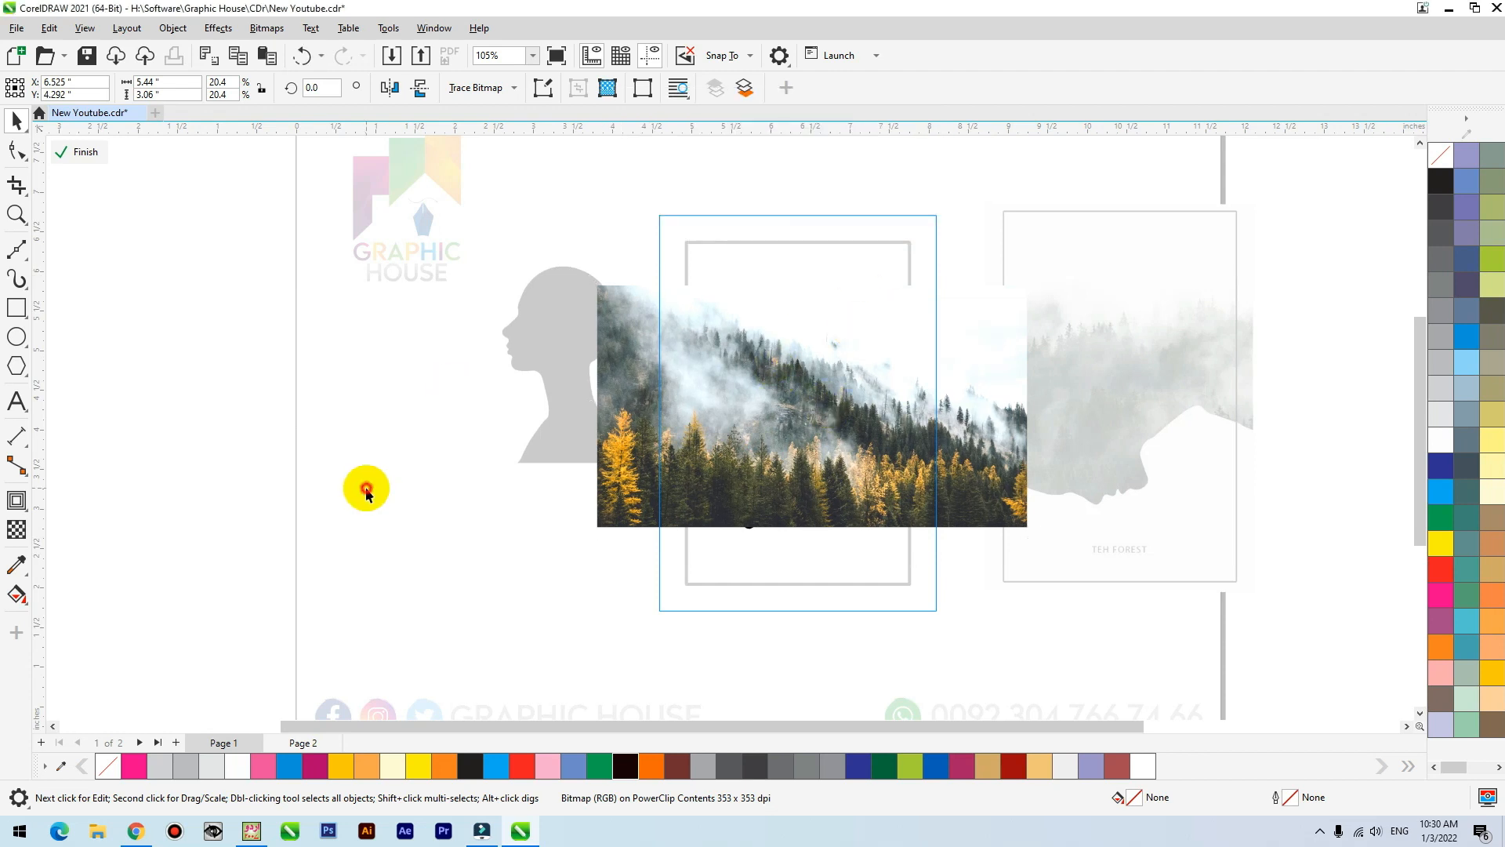
Move the forest photo to about X 6.51 and Y 4.25 inches and send it behind the silhouette.
left_click(862, 487)
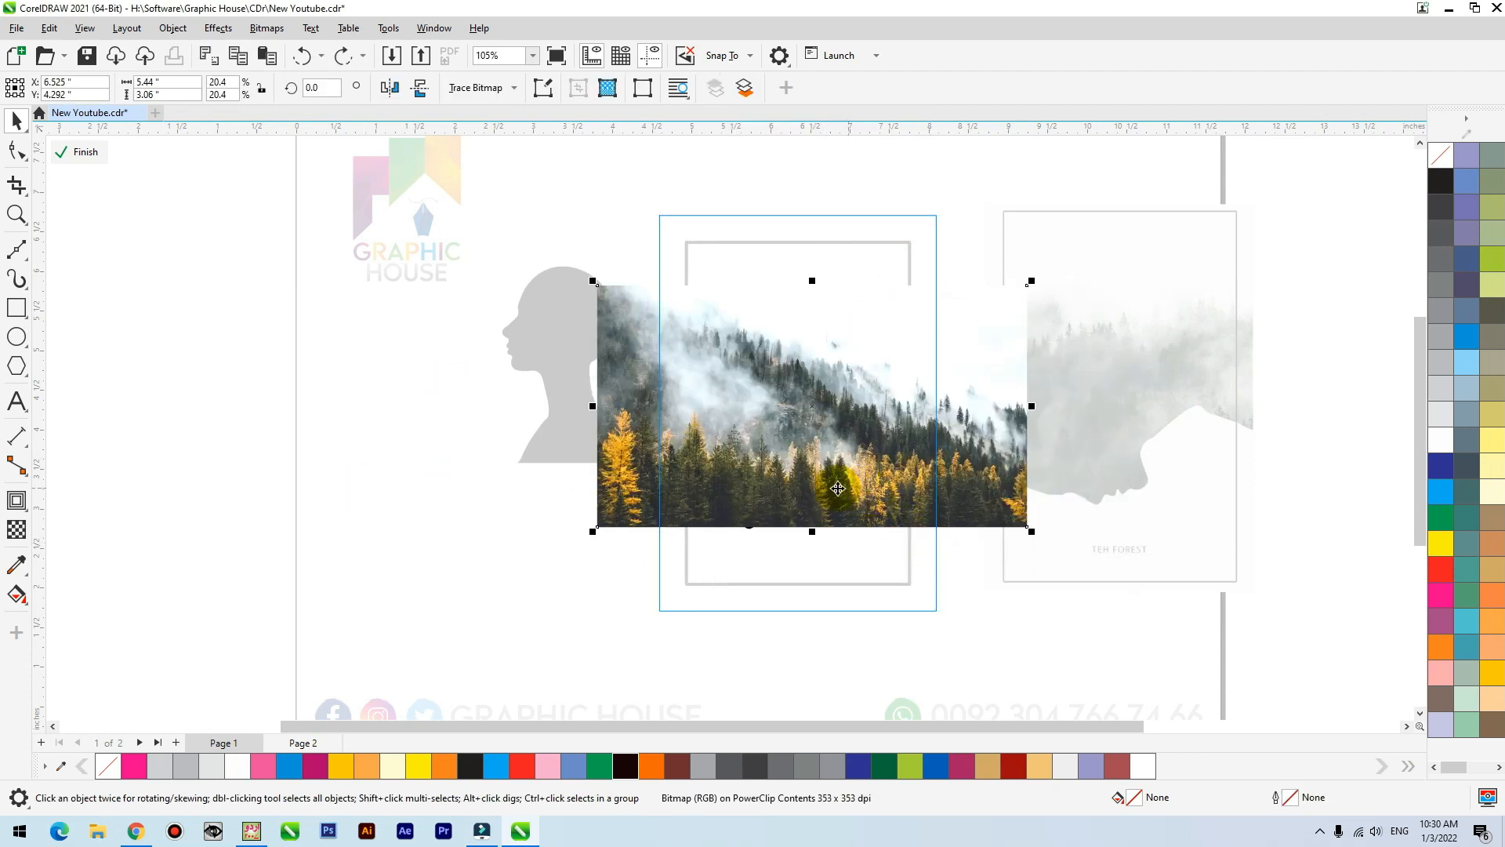
left_click_drag(828, 492, 812, 506)
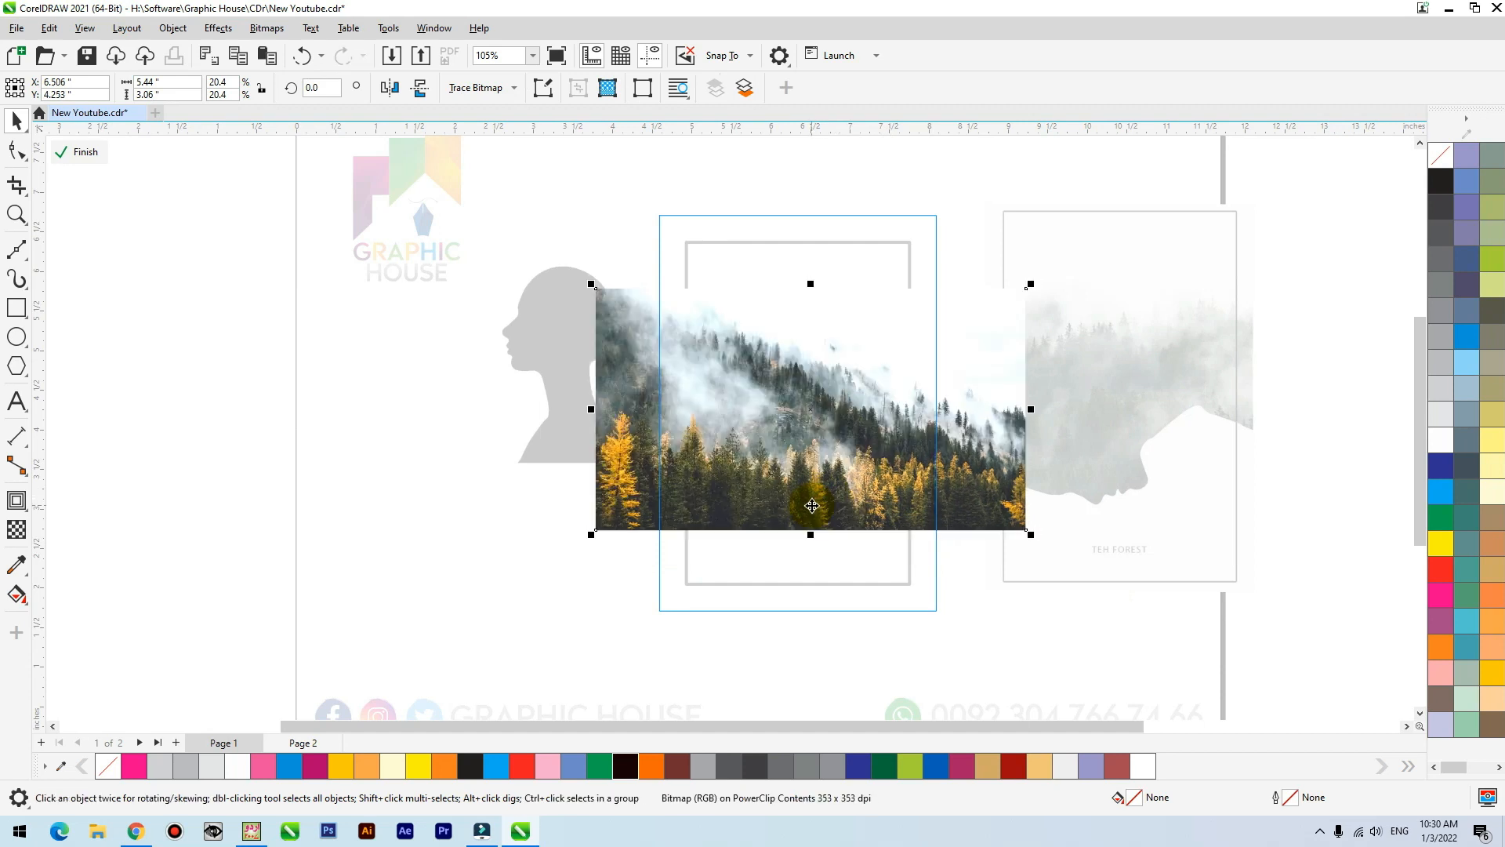
key("shift+Page_Down")
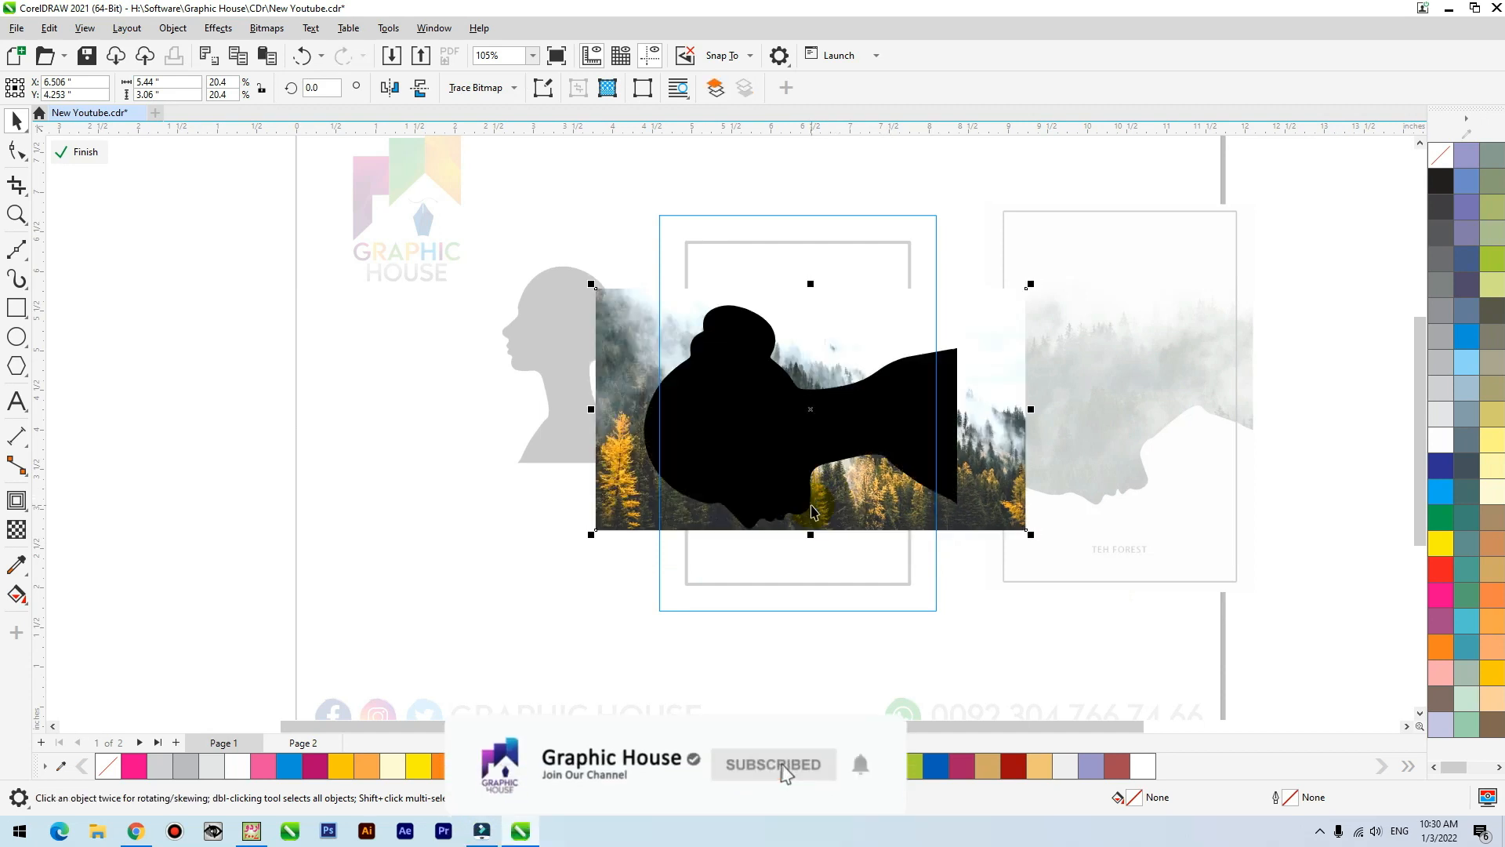
PowerClip the forest photo inside the silhouette curve.
key("ctrl+shift+a")
left_click(863, 440)
left_click(855, 492)
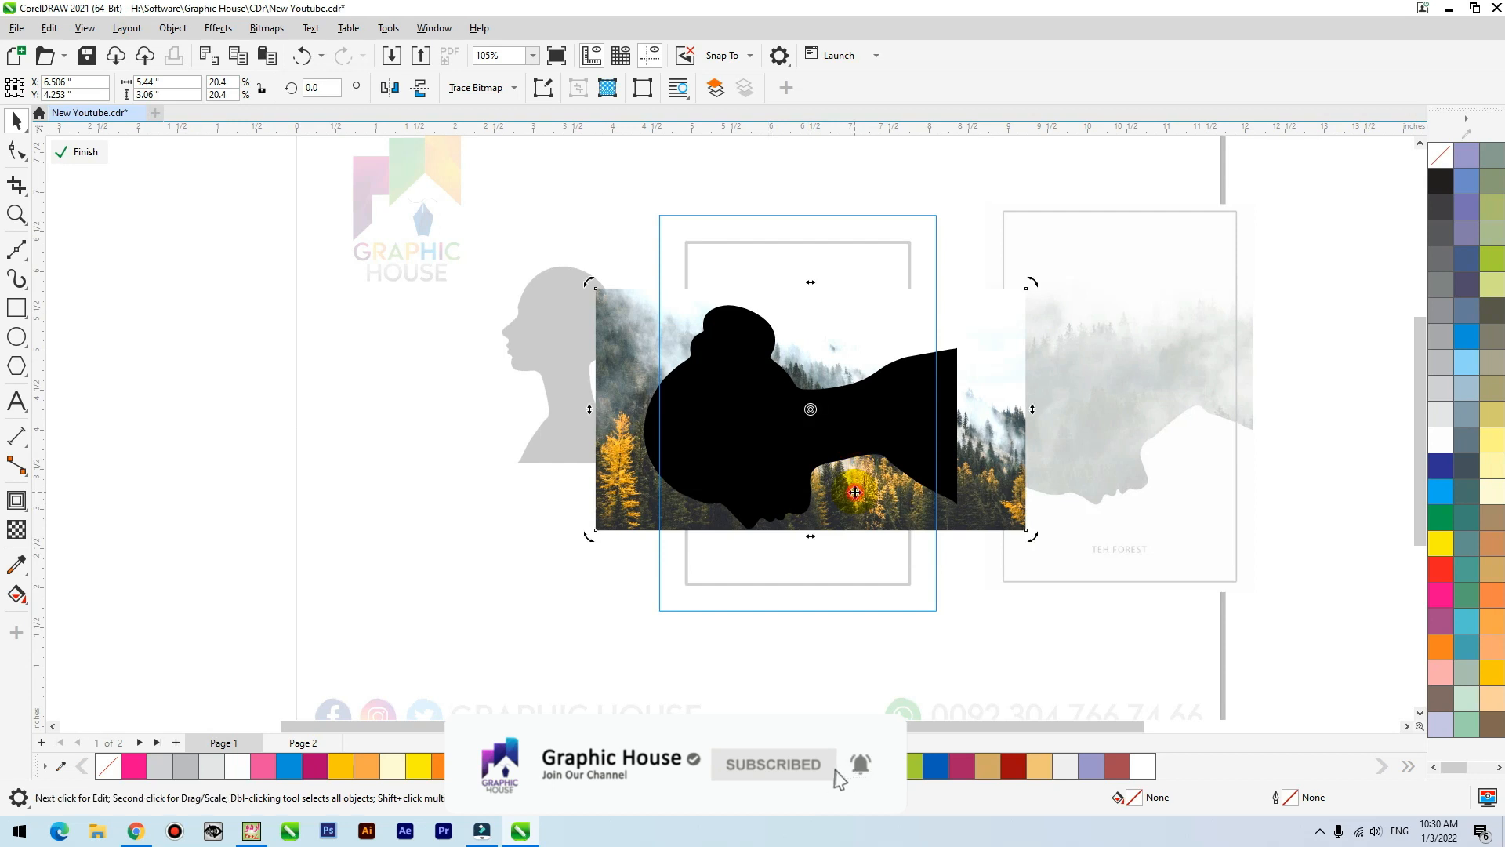
key("alt+c")
key("w")
key("p")
left_click(755, 439)
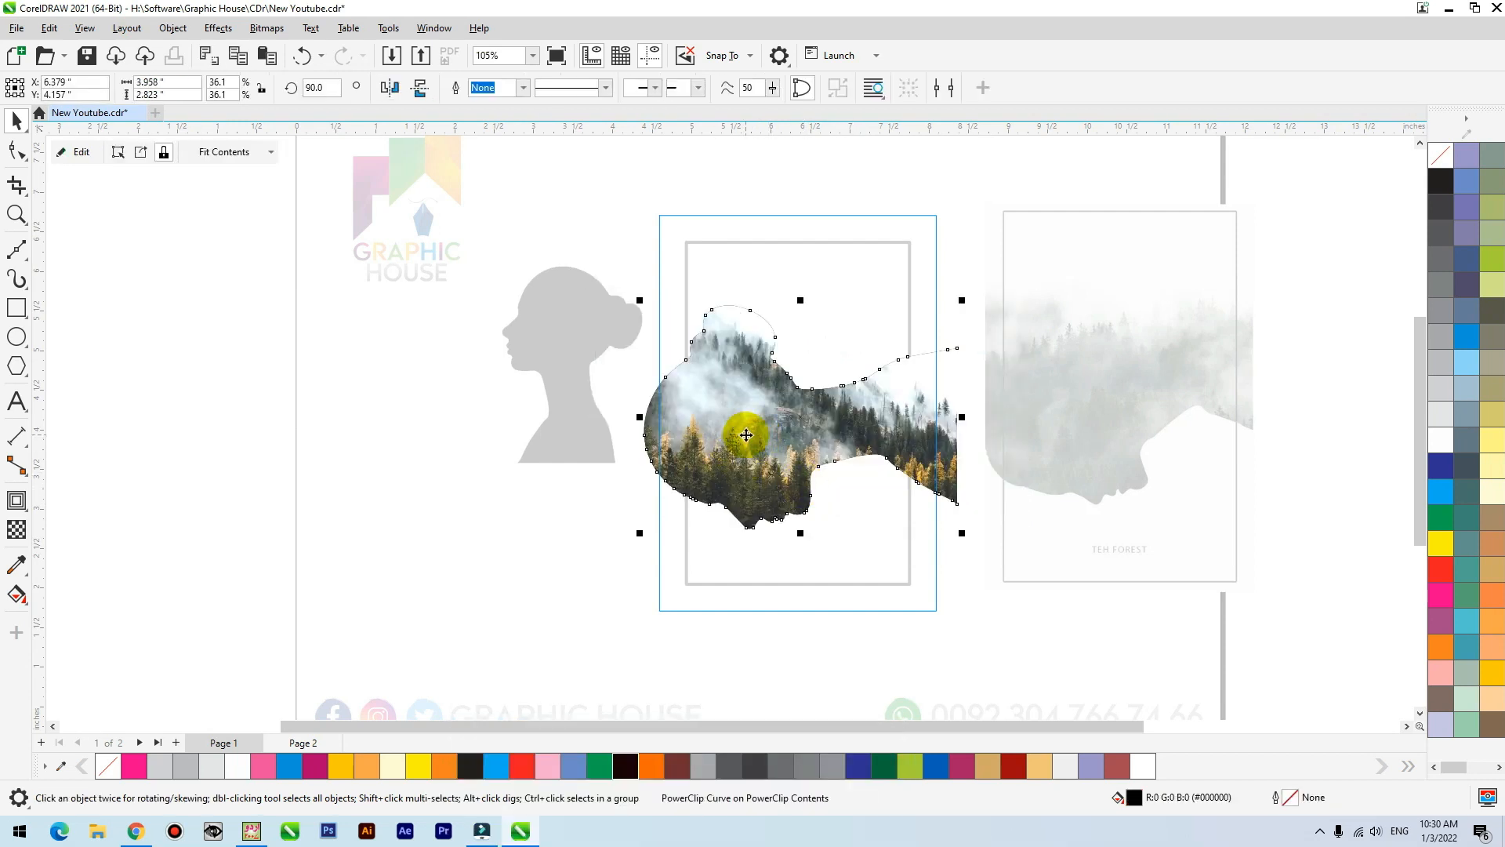
Place a copy of the forest photo over the clipped silhouette at the same position.
left_click(590, 535)
left_click(684, 494)
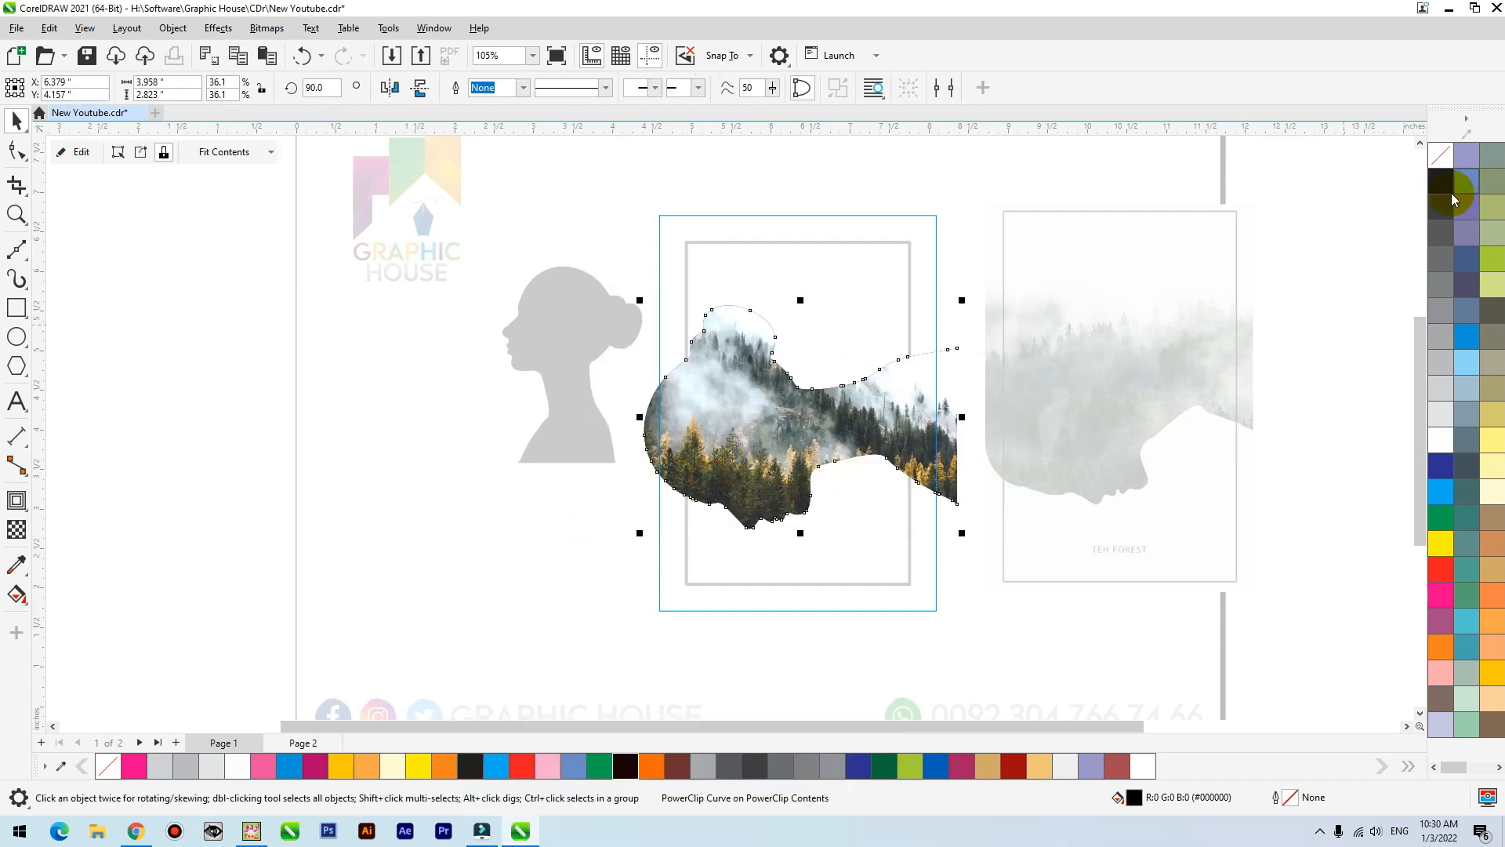
left_click(421, 611)
double_click(747, 423)
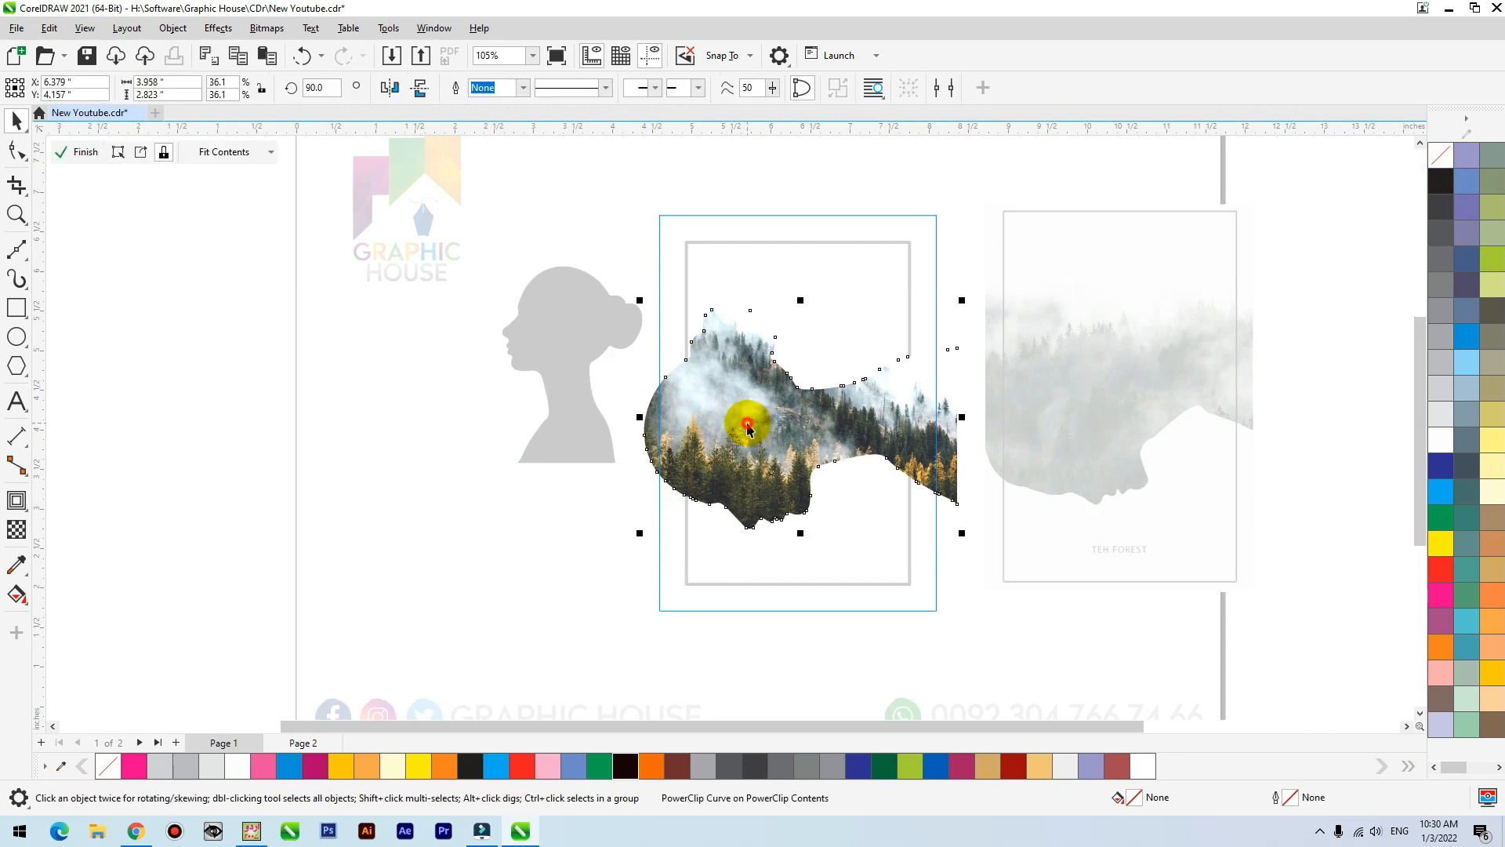
left_click(785, 426)
key("ctrl+z")
key("ctrl+z")
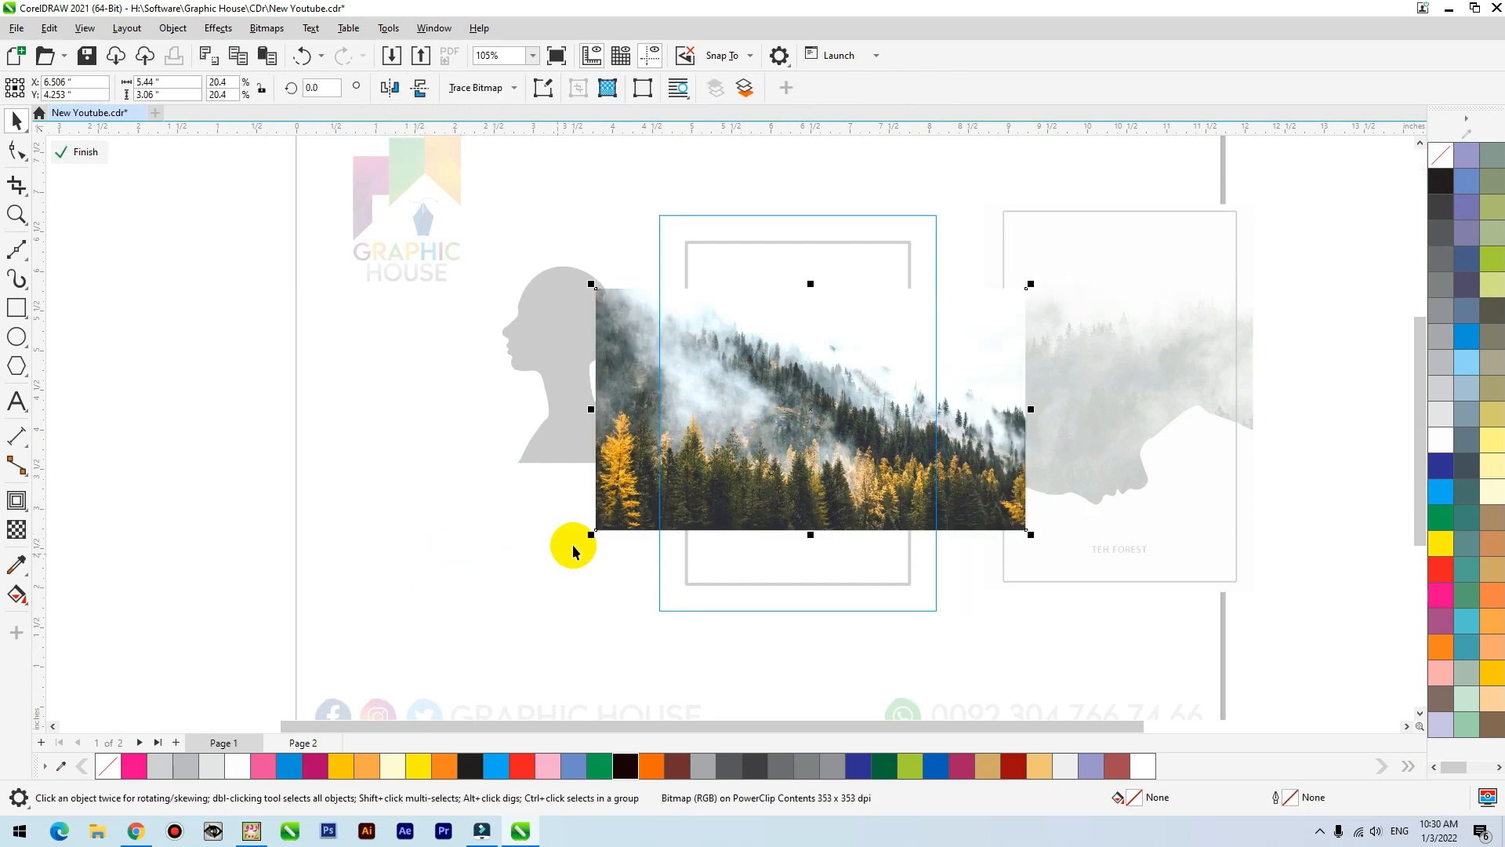
Crop the lower half off the overlaid forest photo with the Shape tool to a height of 1.53 inches and finish the PowerClip edit.
left_click(16, 150)
left_click_drag(317, 355, 1001, 518)
left_click_drag(602, 596, 512, 605)
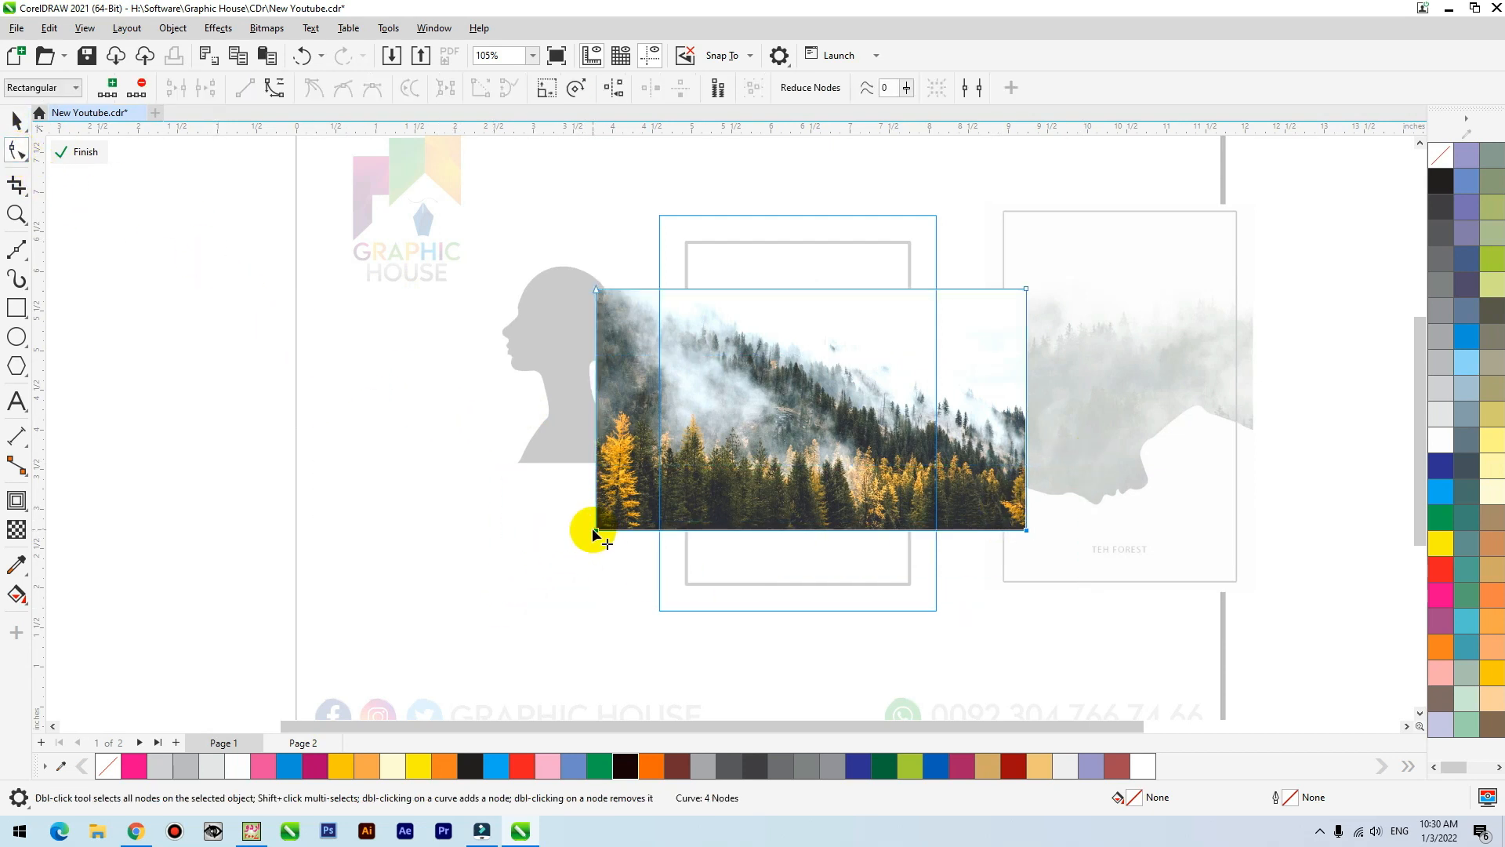
left_click_drag(553, 453, 1174, 592)
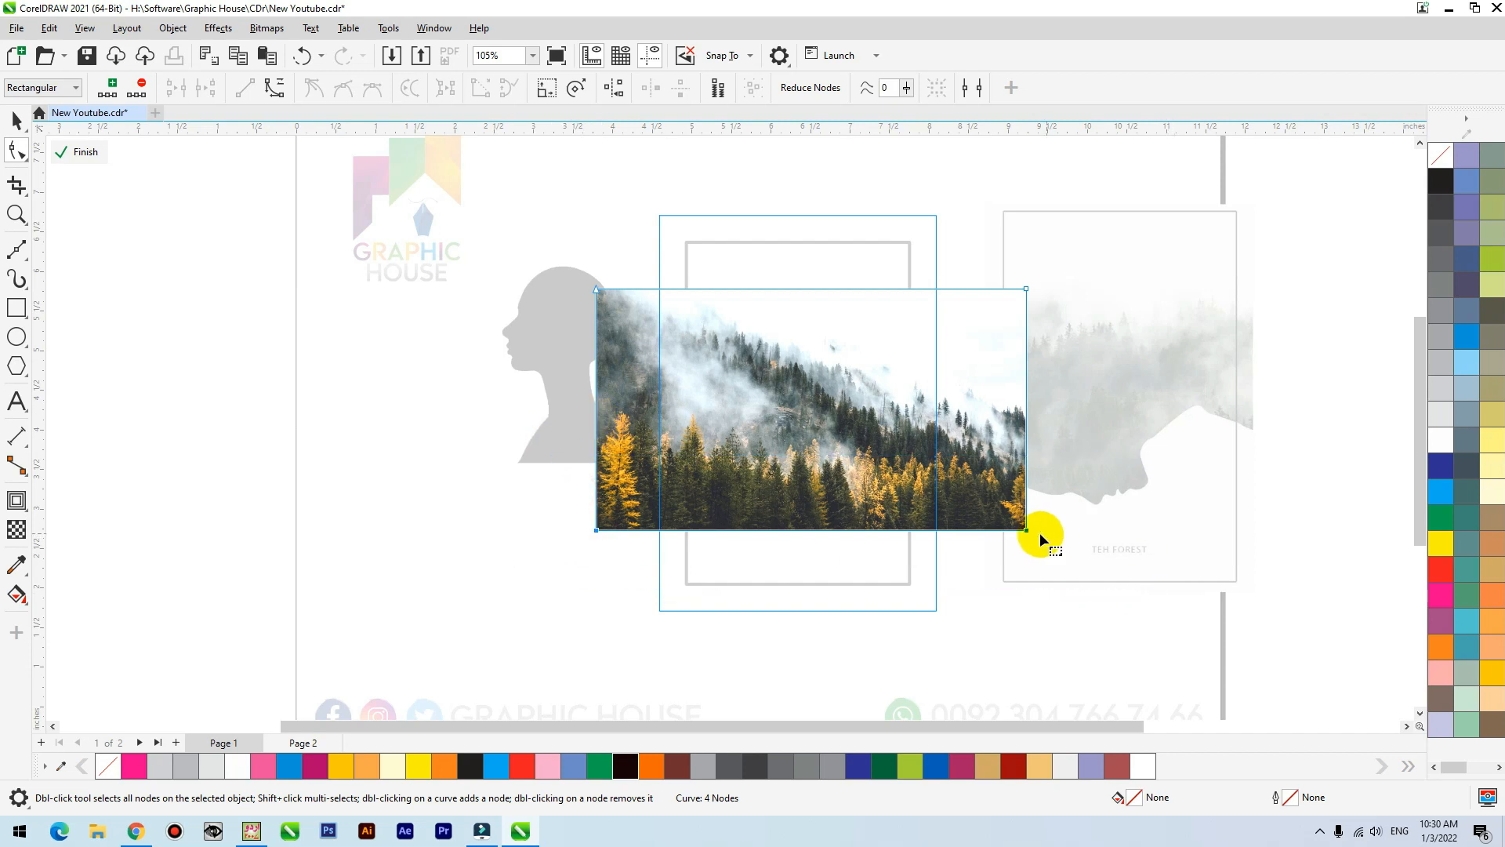
left_click_drag(1027, 531, 1026, 411)
key("space")
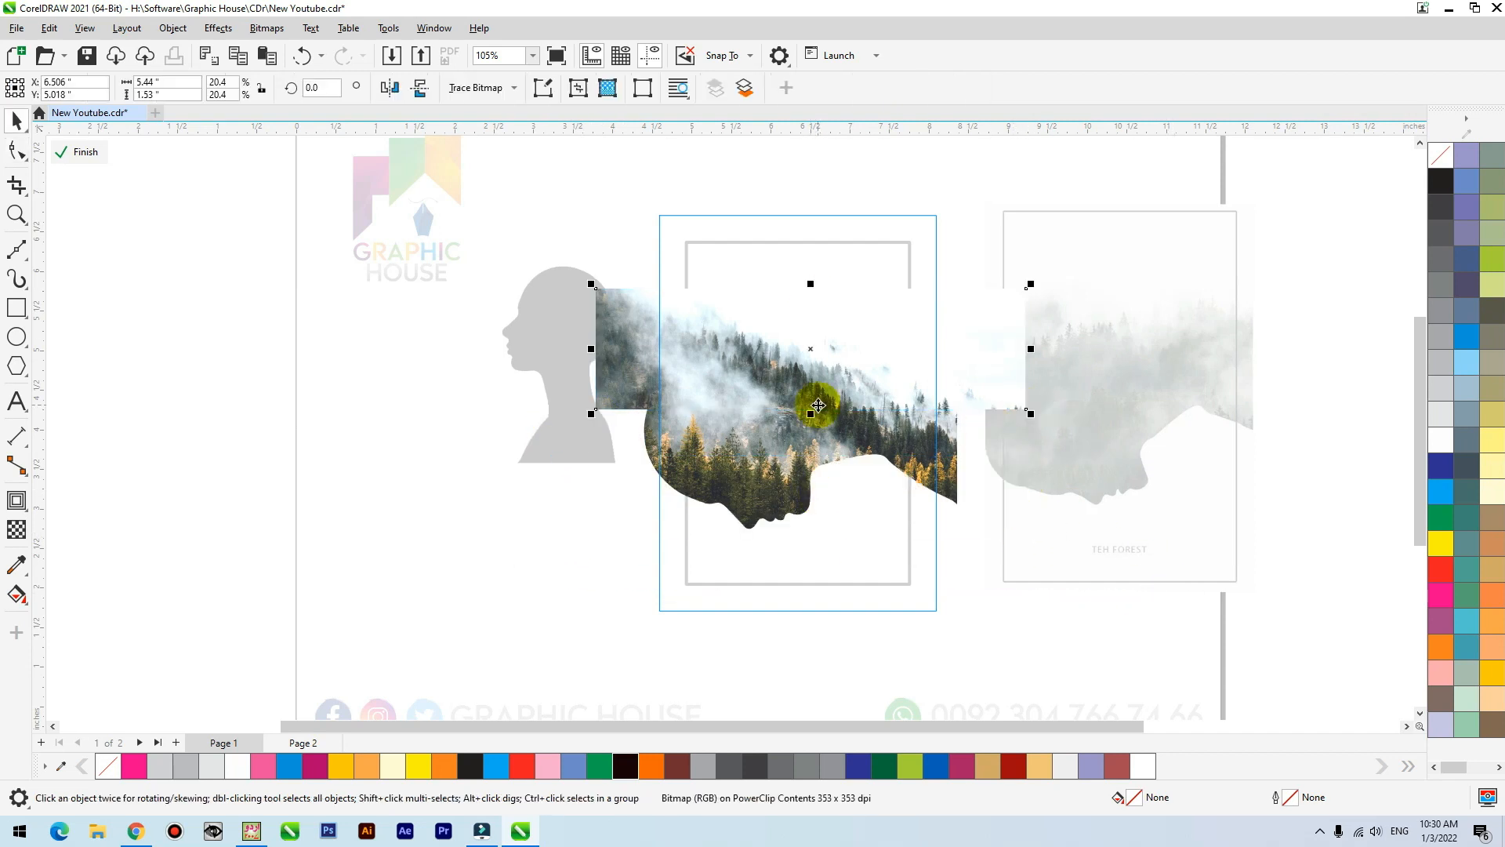
left_click(406, 552)
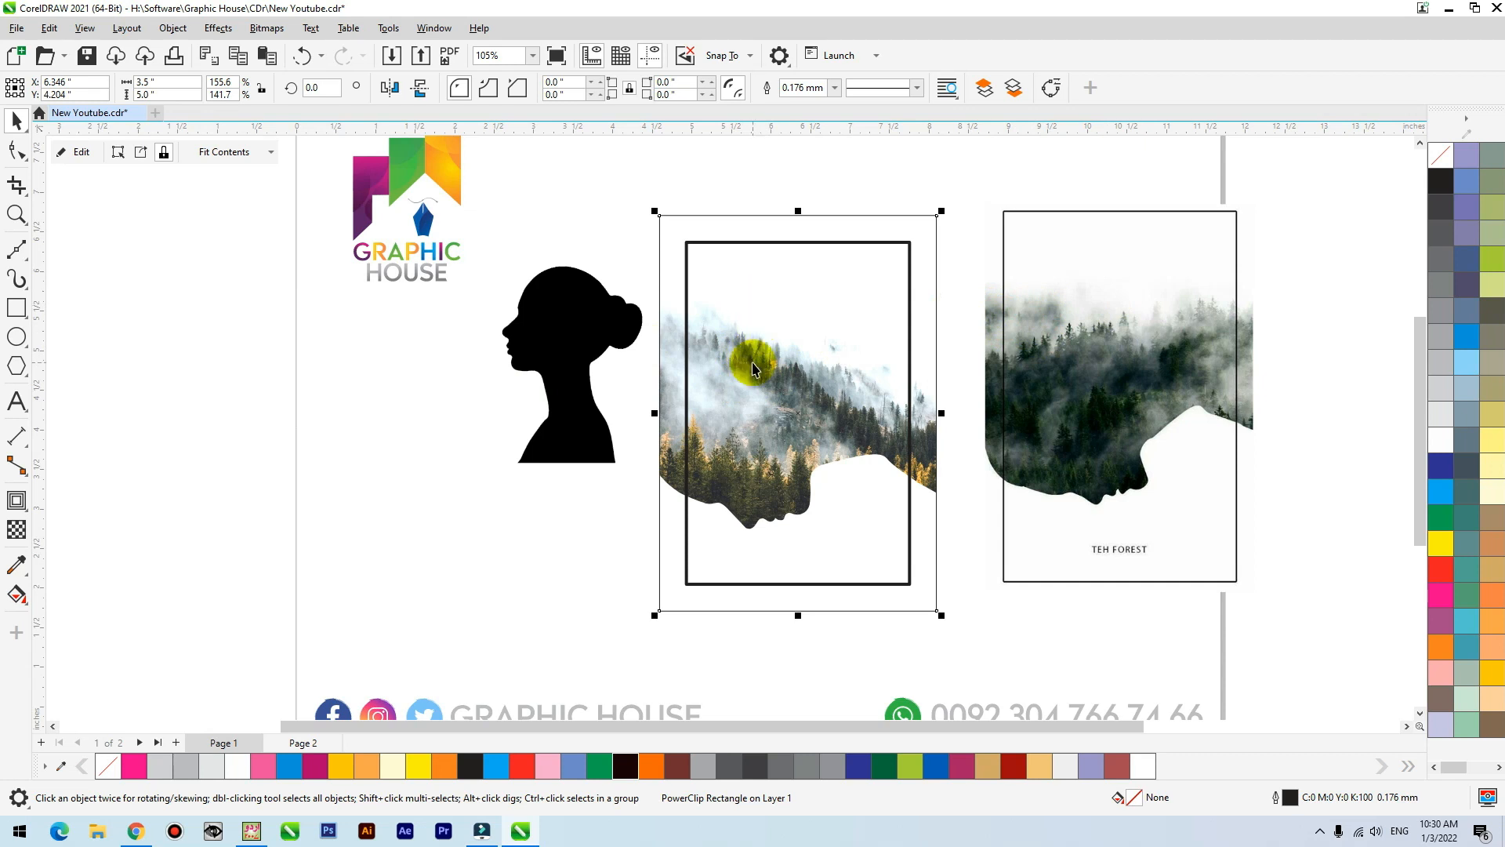
Reopen the frame's PowerClip contents and move the photo and clipped silhouette up together to about Y 4.64 inches.
left_click(931, 454, "ctrl")
left_click(697, 266)
left_click_drag(698, 267, 825, 359)
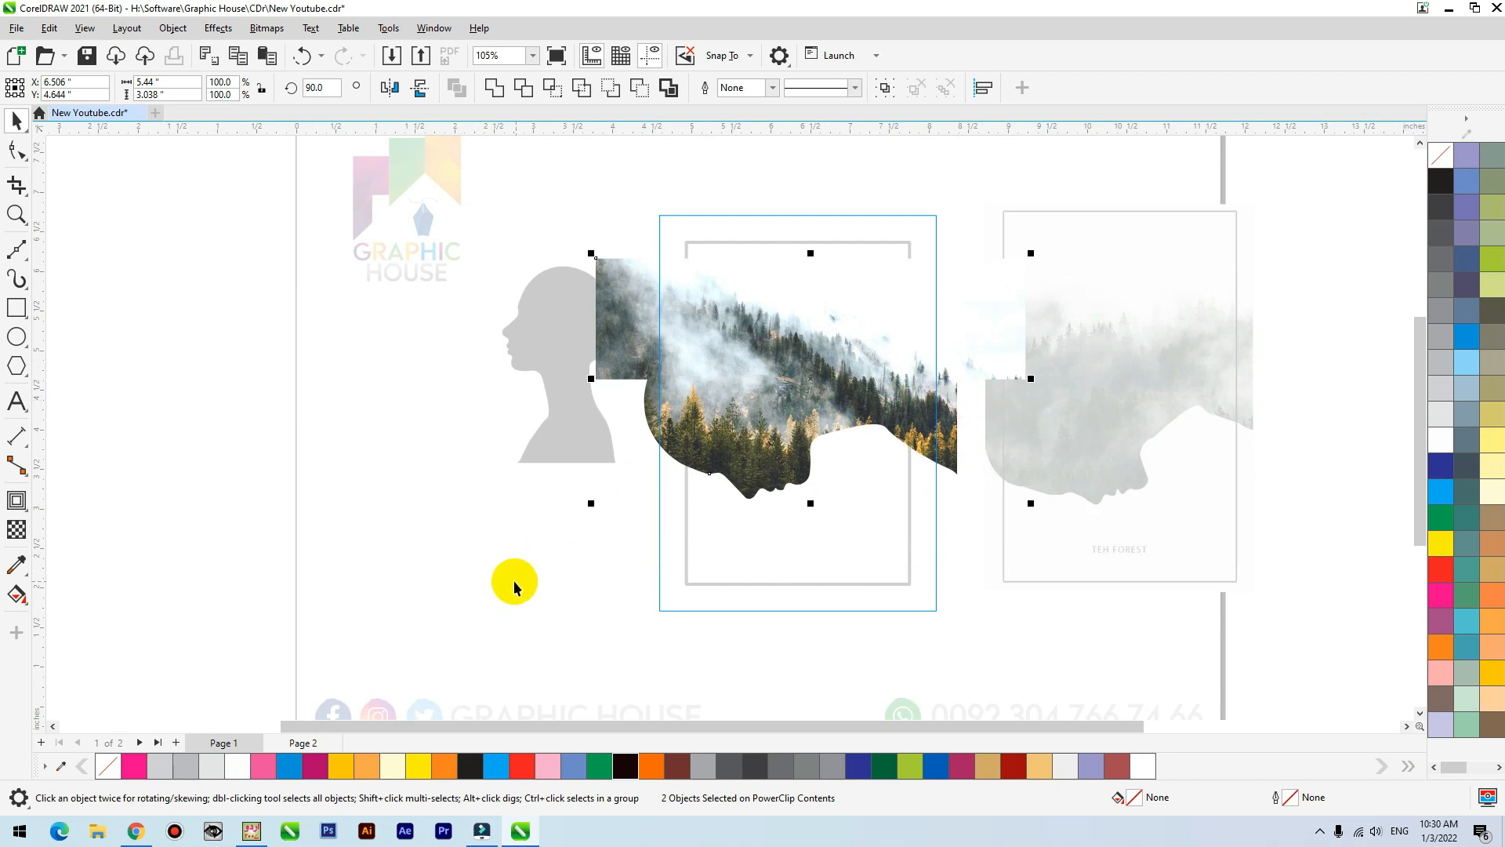
left_click(514, 580)
left_click(567, 586)
Add the text "THE FOREST" in uppercase below the portrait and set its font to Gotham.
left_click(17, 400)
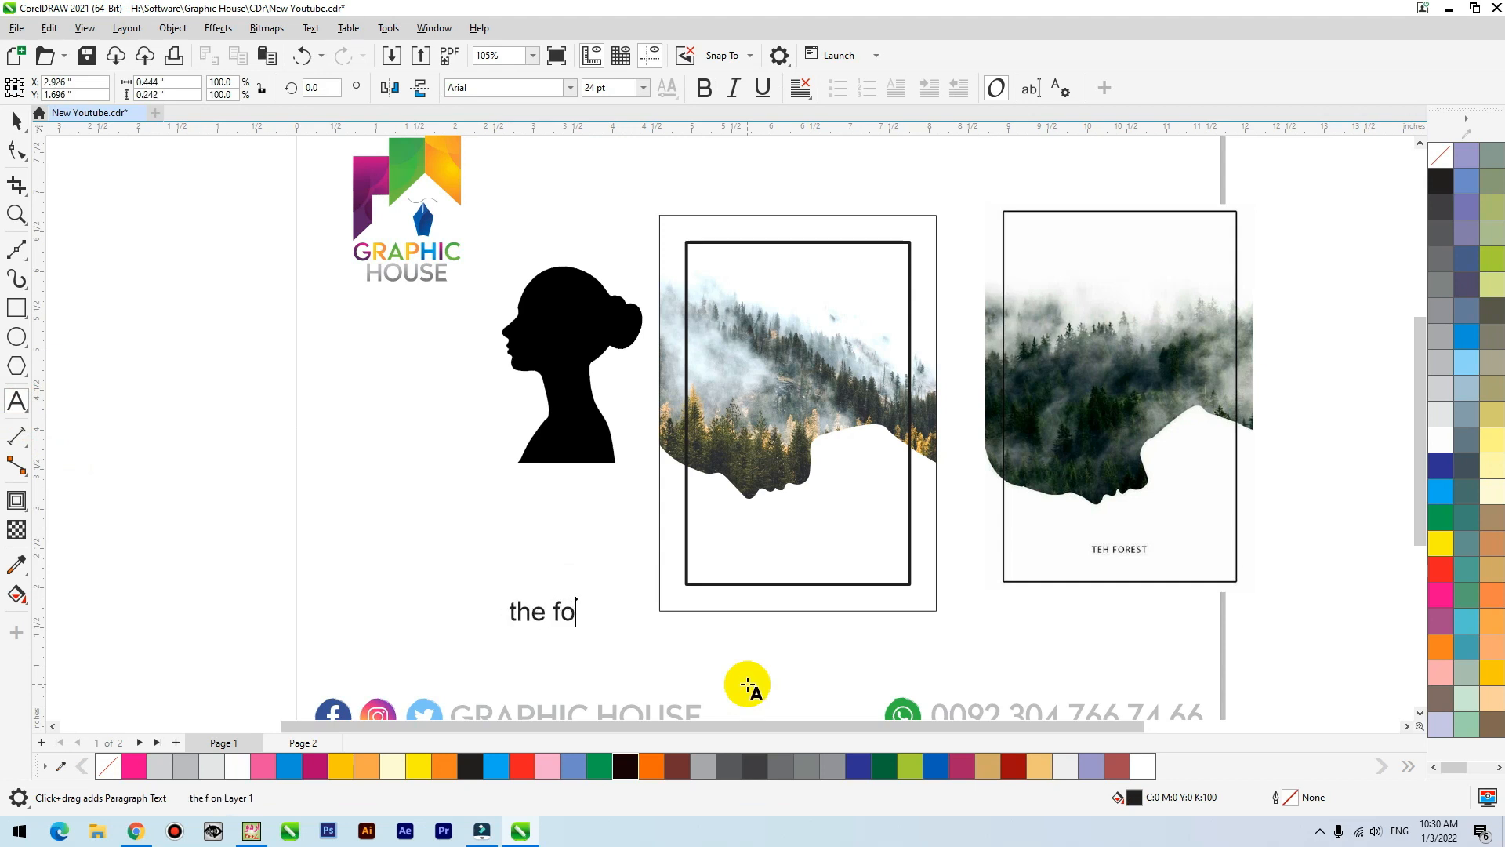
key("ctrl+a")
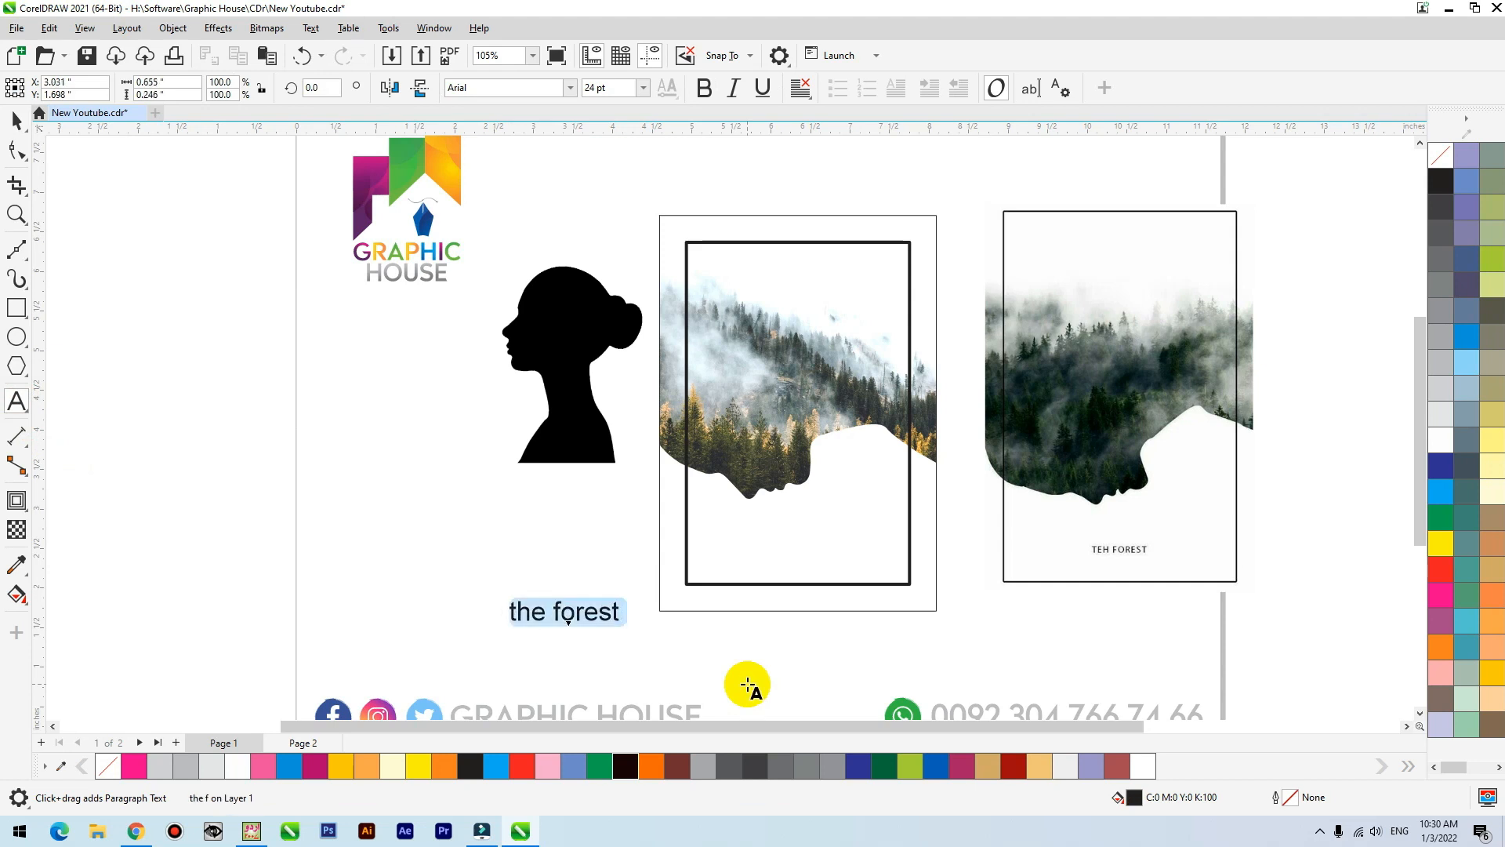
key("shift+F3")
key("Return")
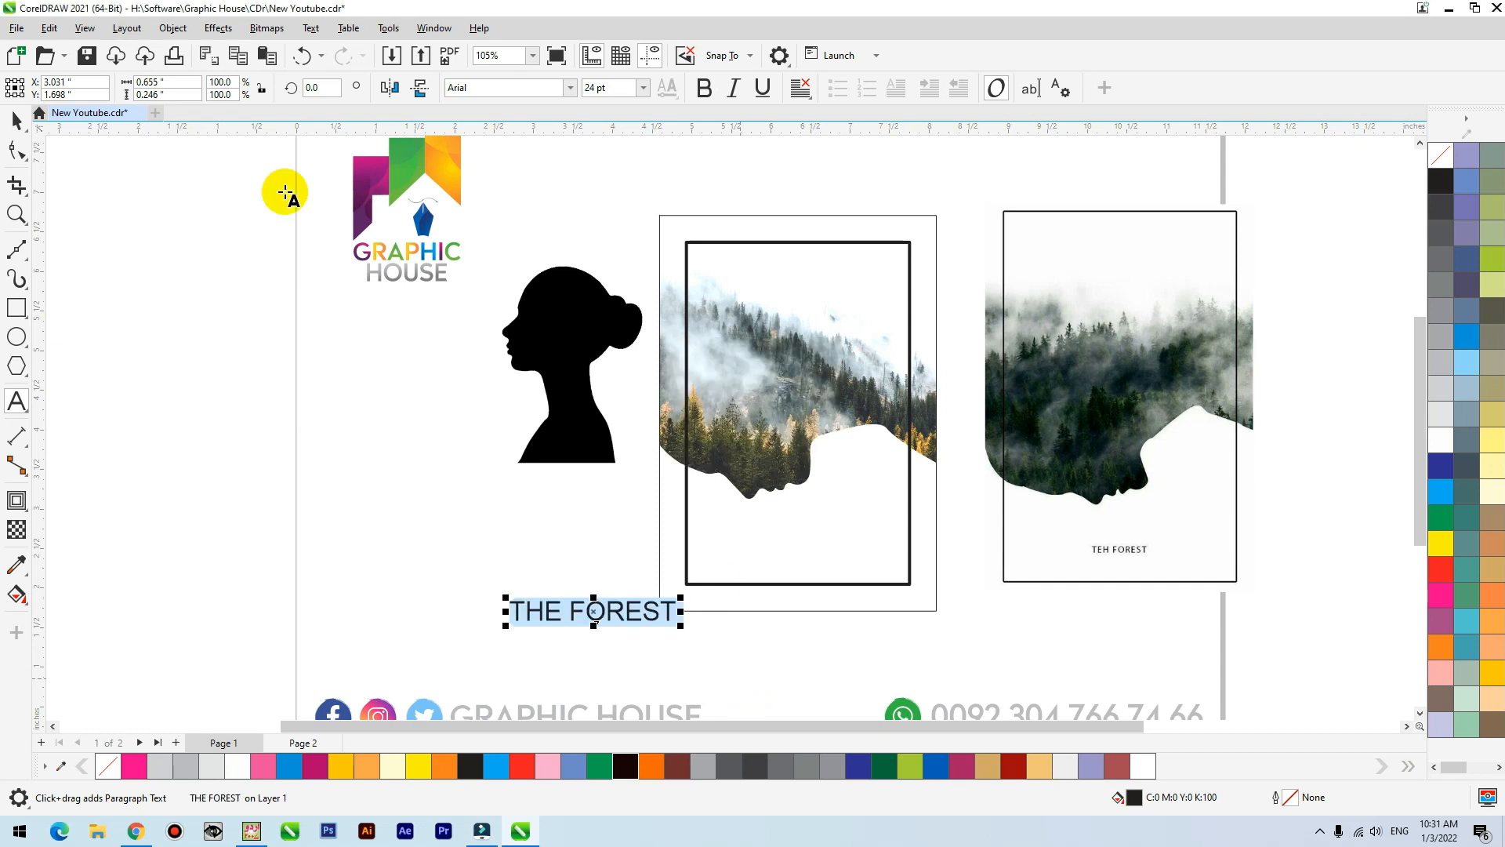
left_click(16, 120)
left_click(461, 96)
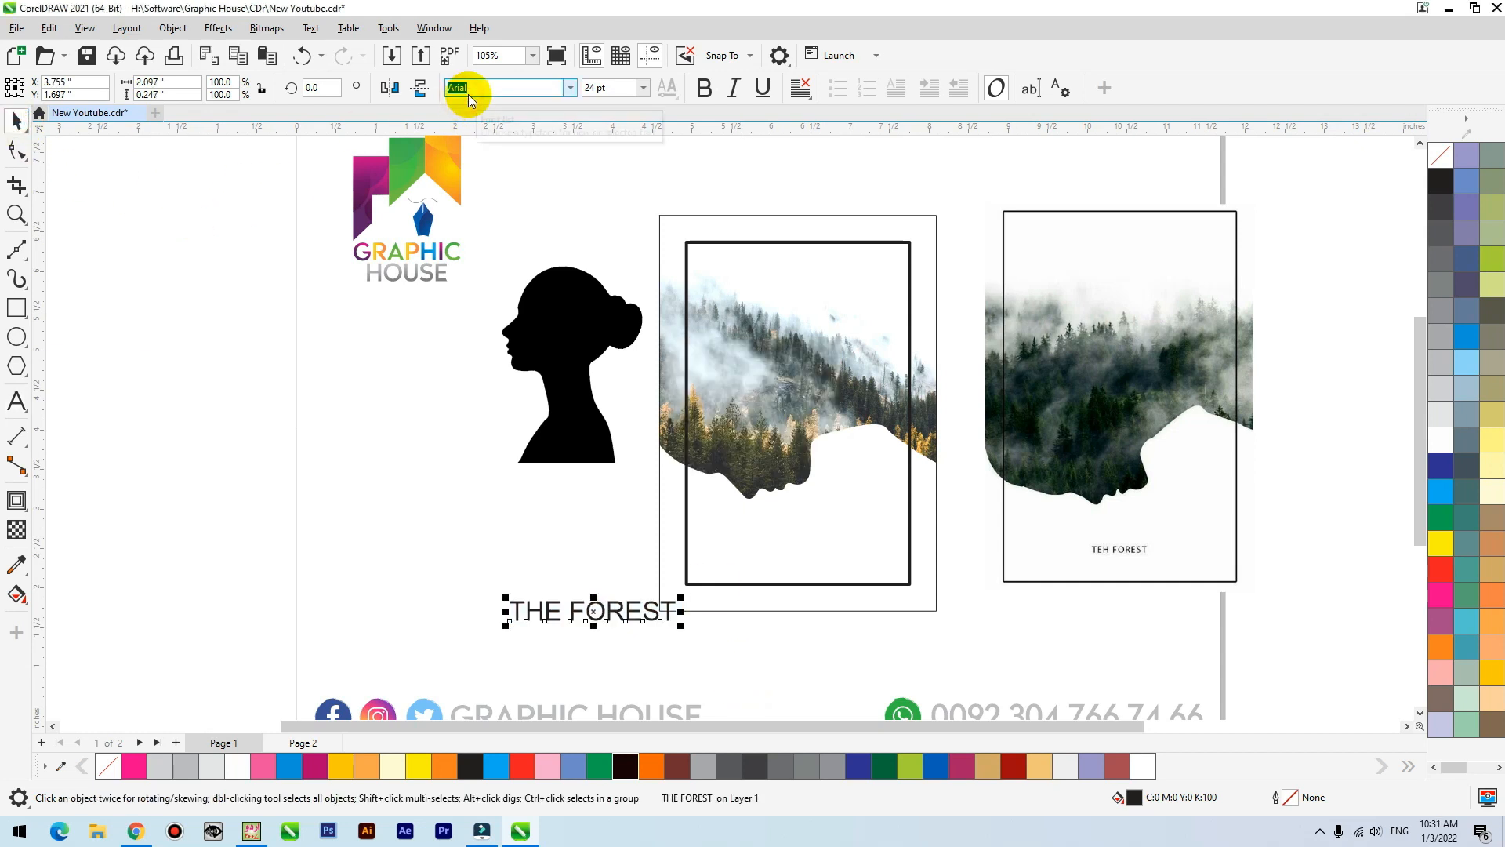
type("Gotham")
key("Return")
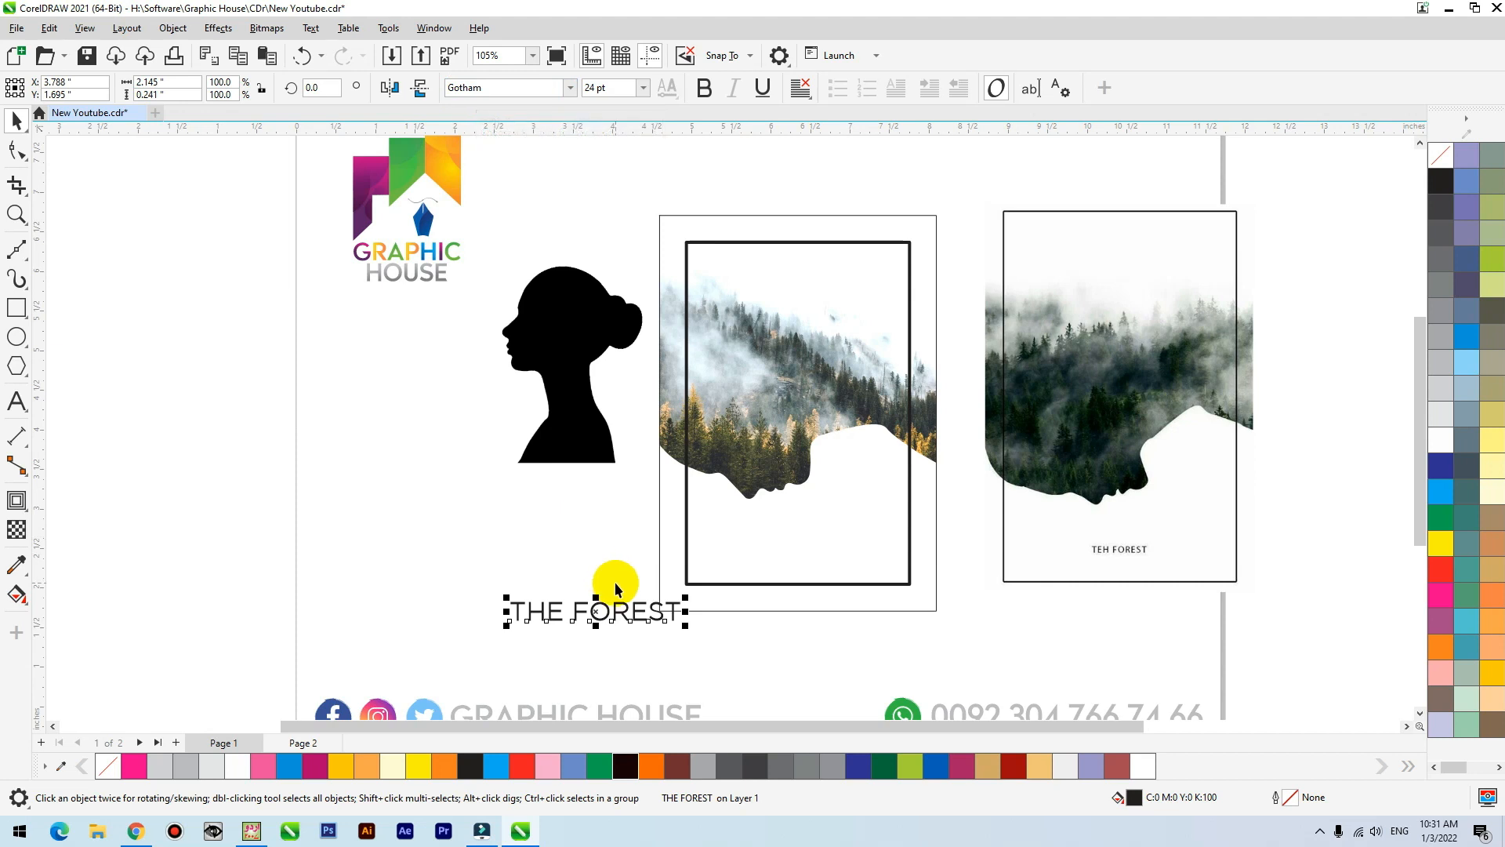
Shrink the THE FOREST text and centre it horizontally in the inner rectangle, just above its lower edge.
left_click_drag(611, 609, 799, 566)
left_click_drag(896, 551, 805, 563)
left_click(808, 586)
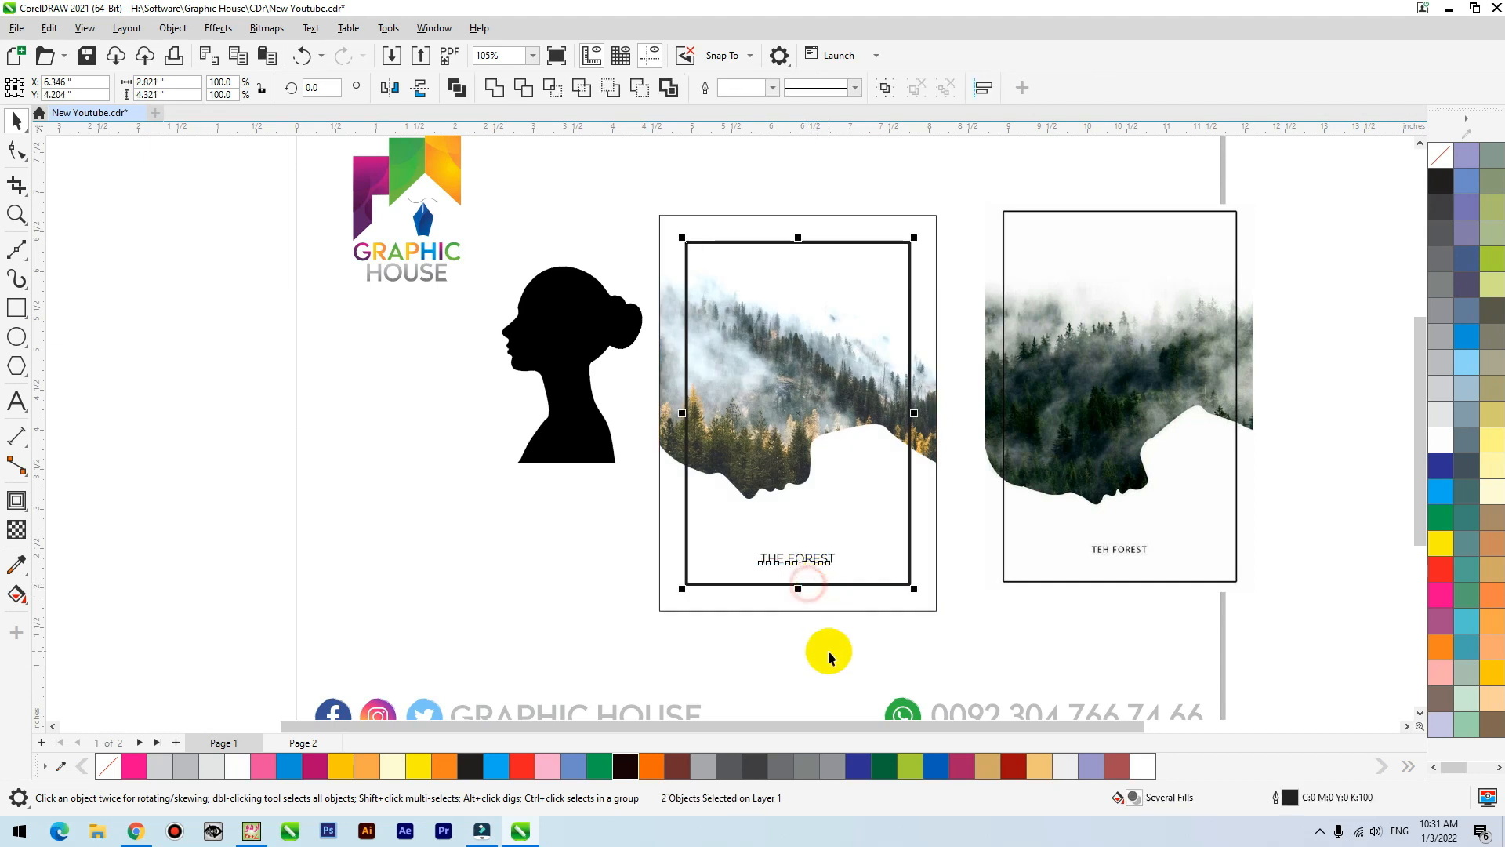
Color the inner rectangle's outline 40% black and remove the outer rectangle's outline.
left_click(883, 582)
left_click(887, 591)
right_click(1444, 287)
left_click(908, 242)
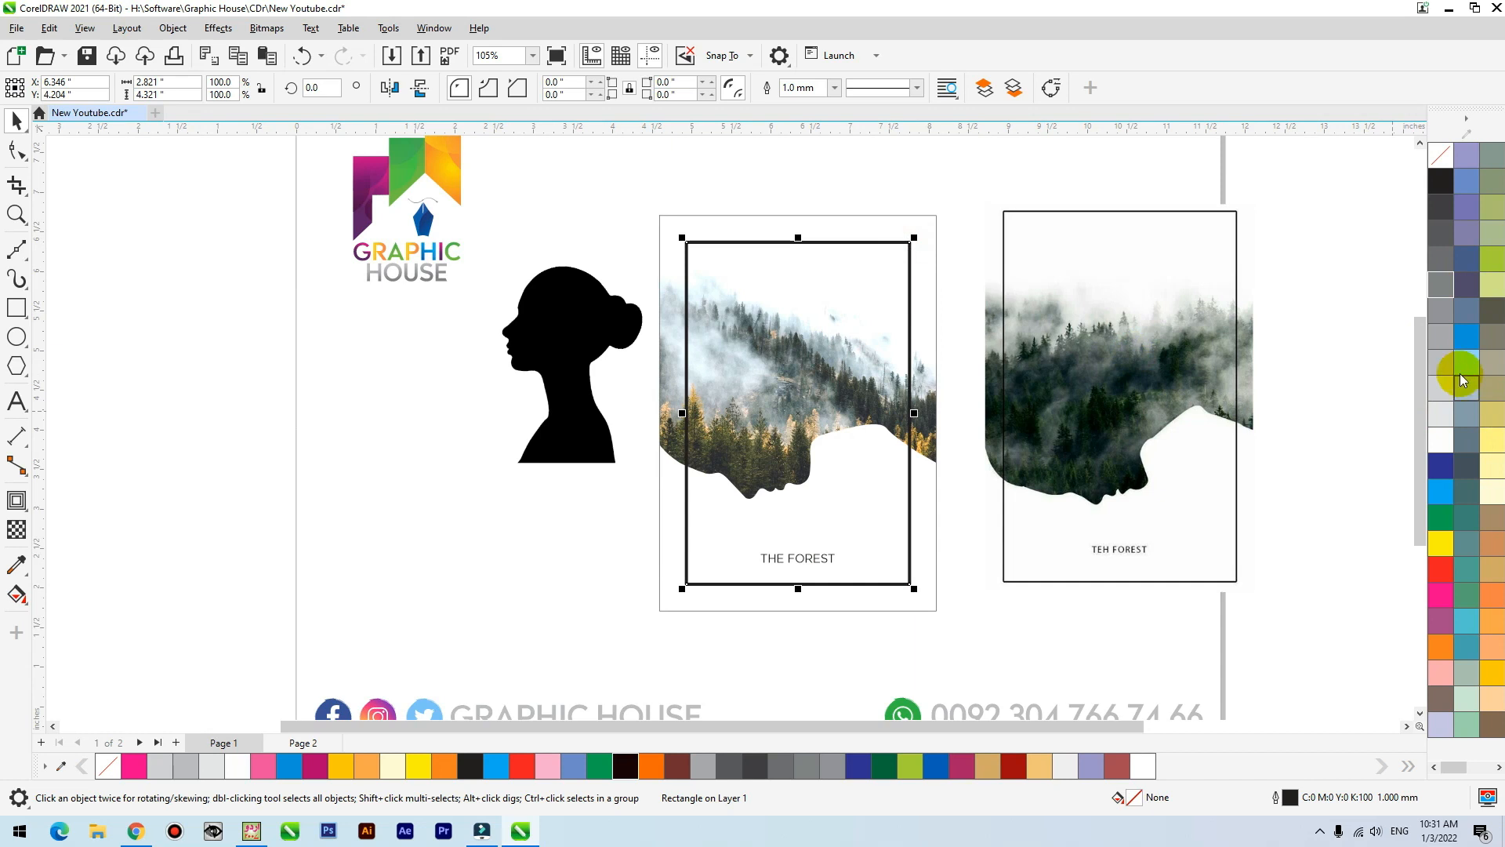
right_click(1442, 340)
left_click(935, 270)
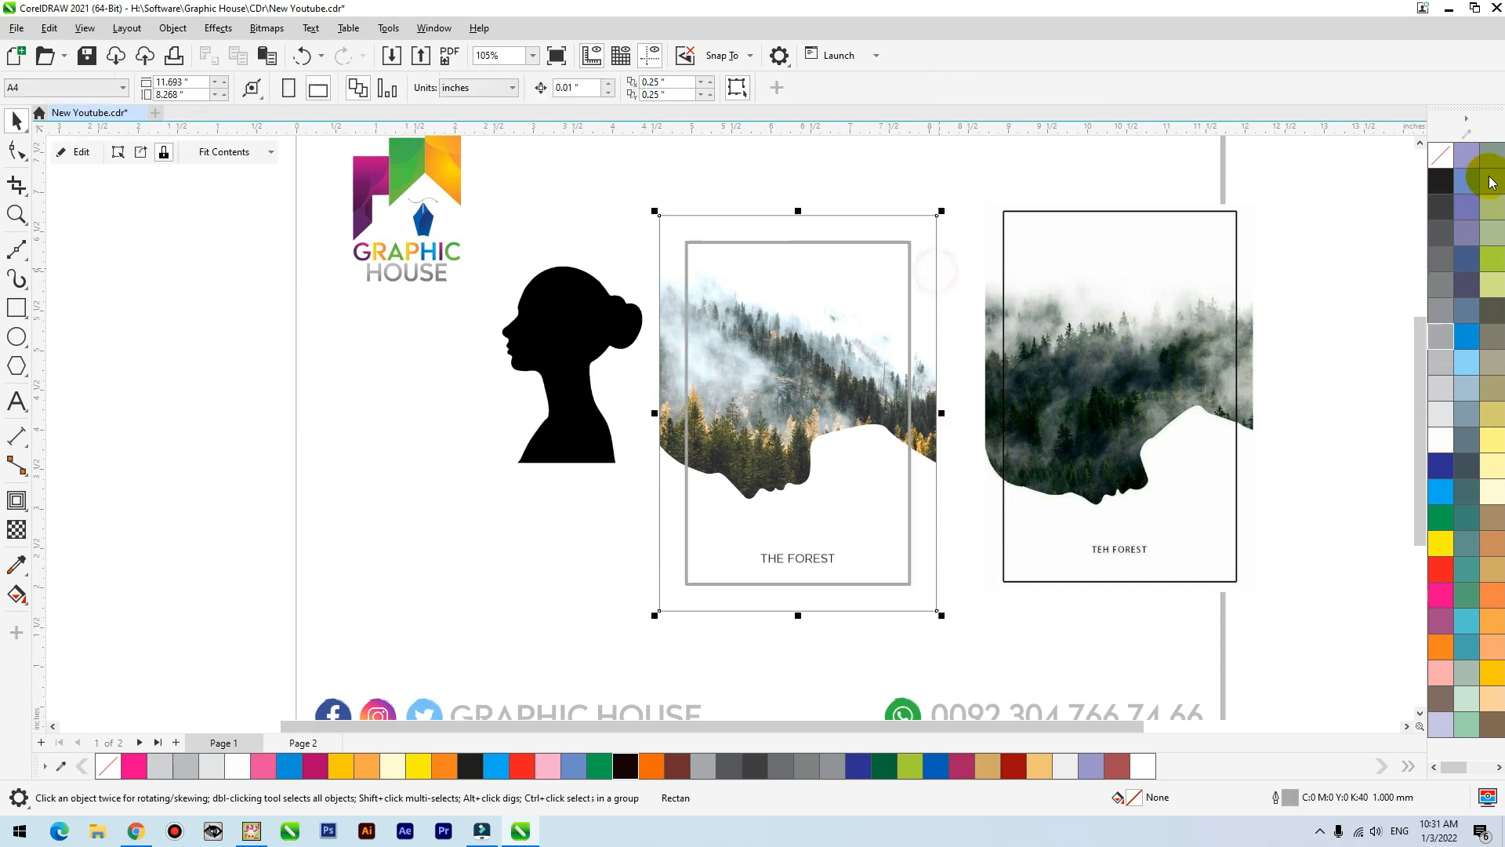
left_click(979, 189)
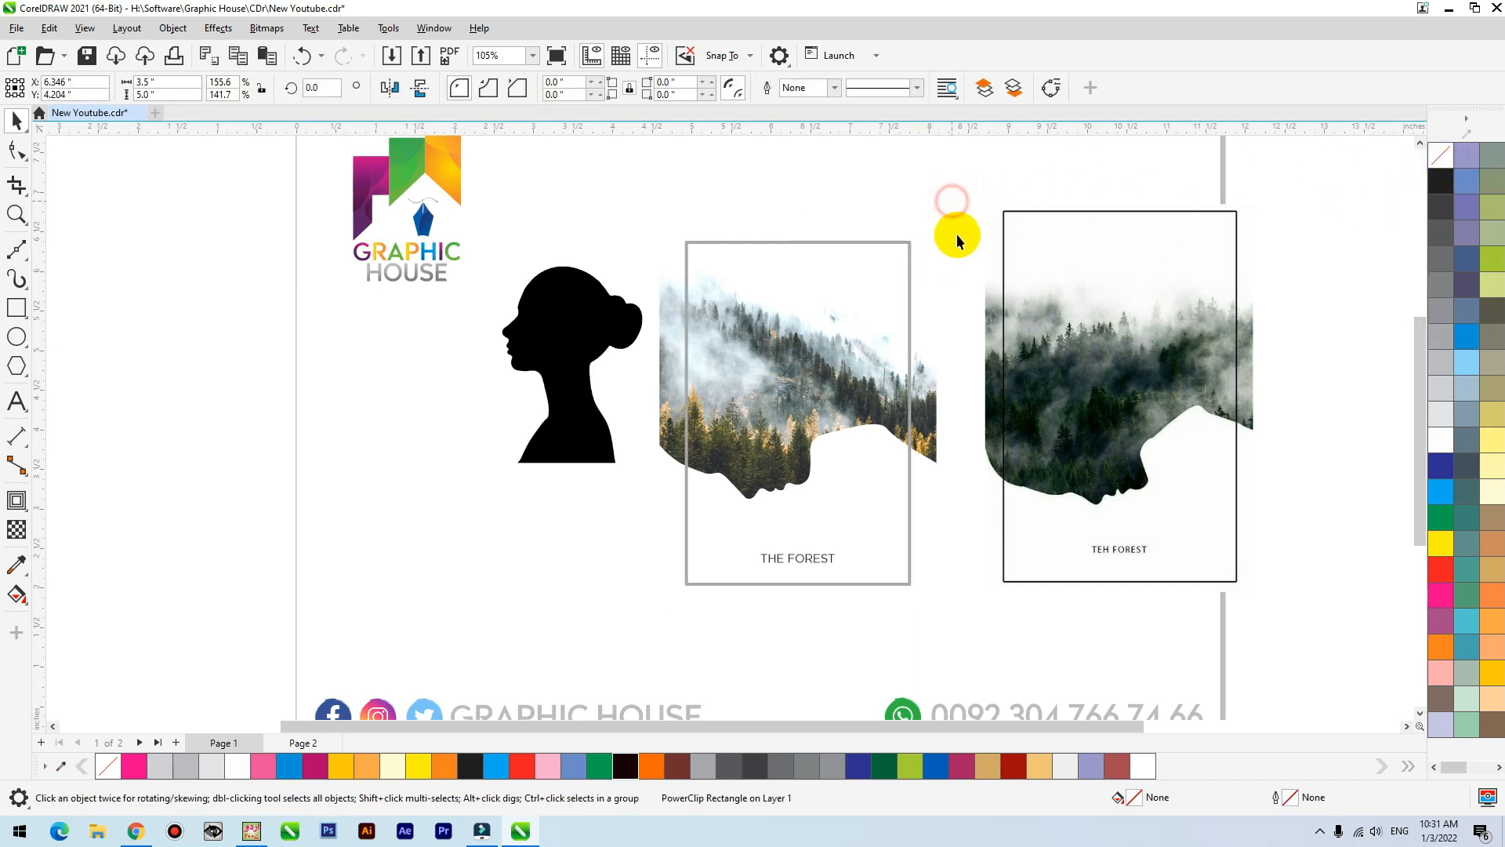
key("z")
left_click_drag(464, 243, 1289, 617)
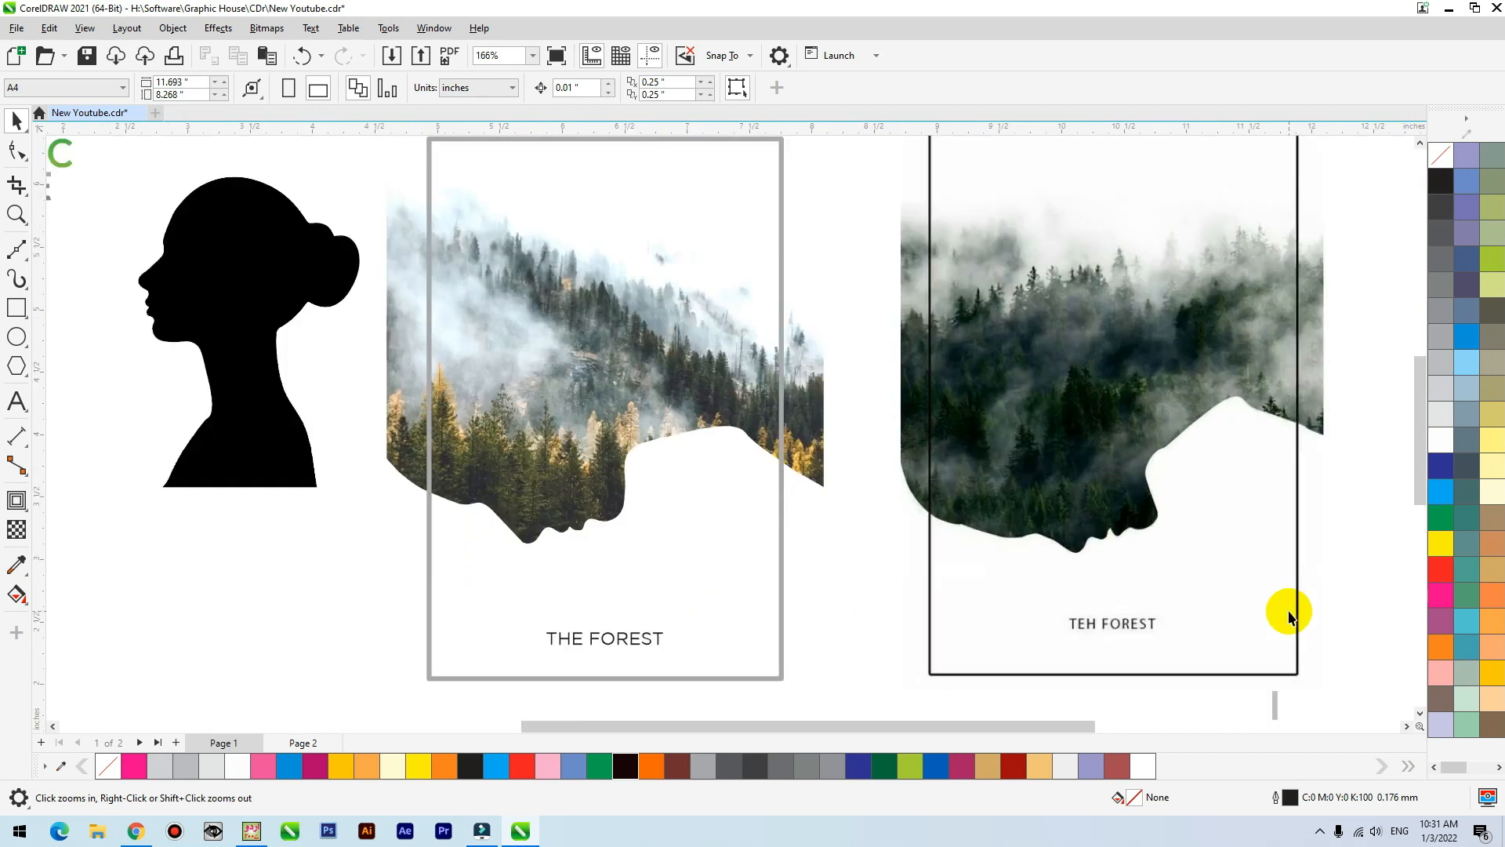
scroll(1160, 571, "down", 2)
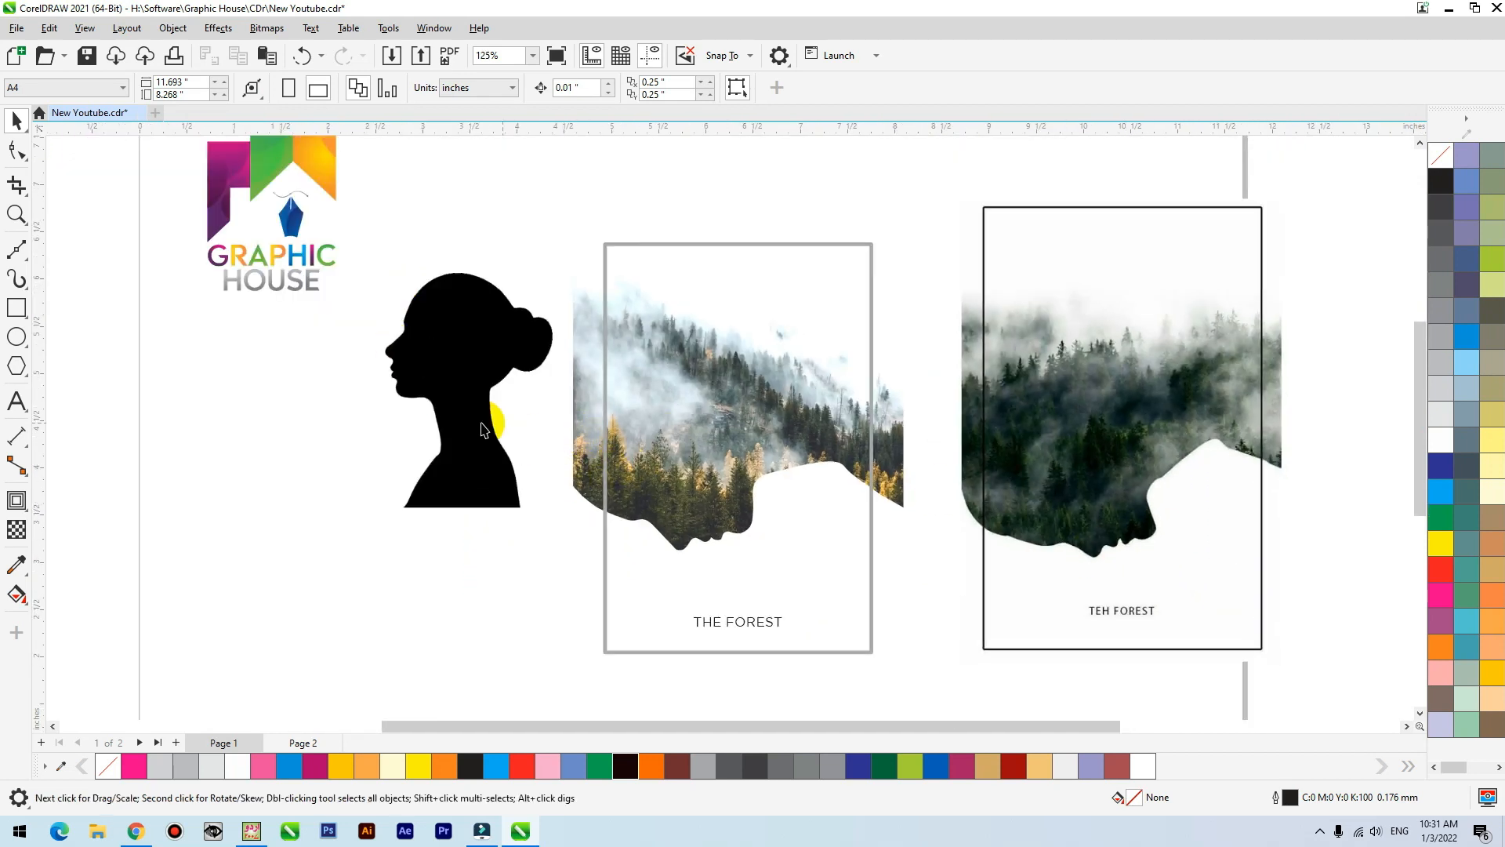
scroll(400, 458, "down", 1)
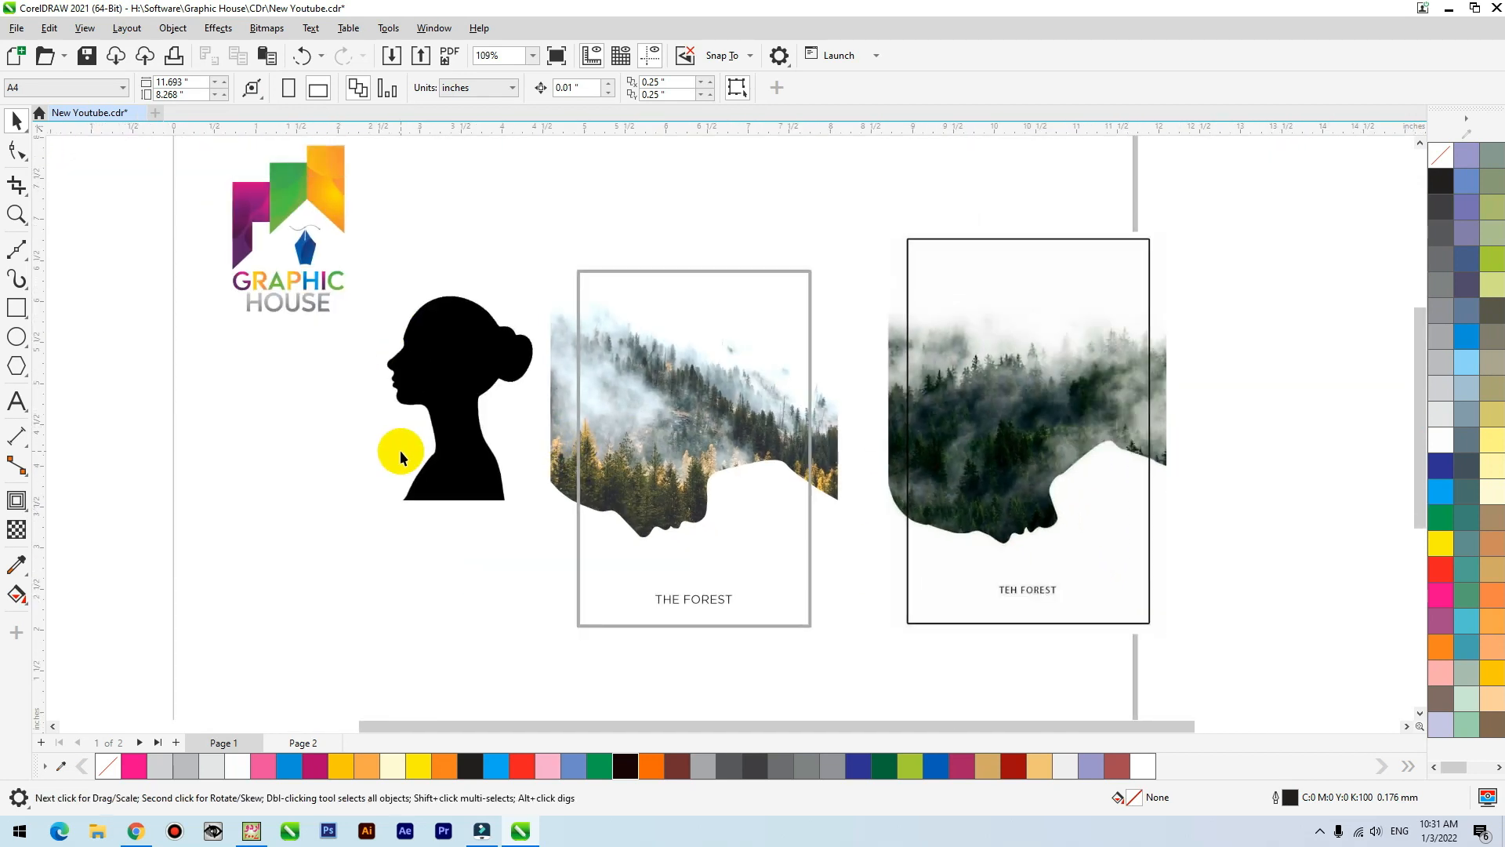